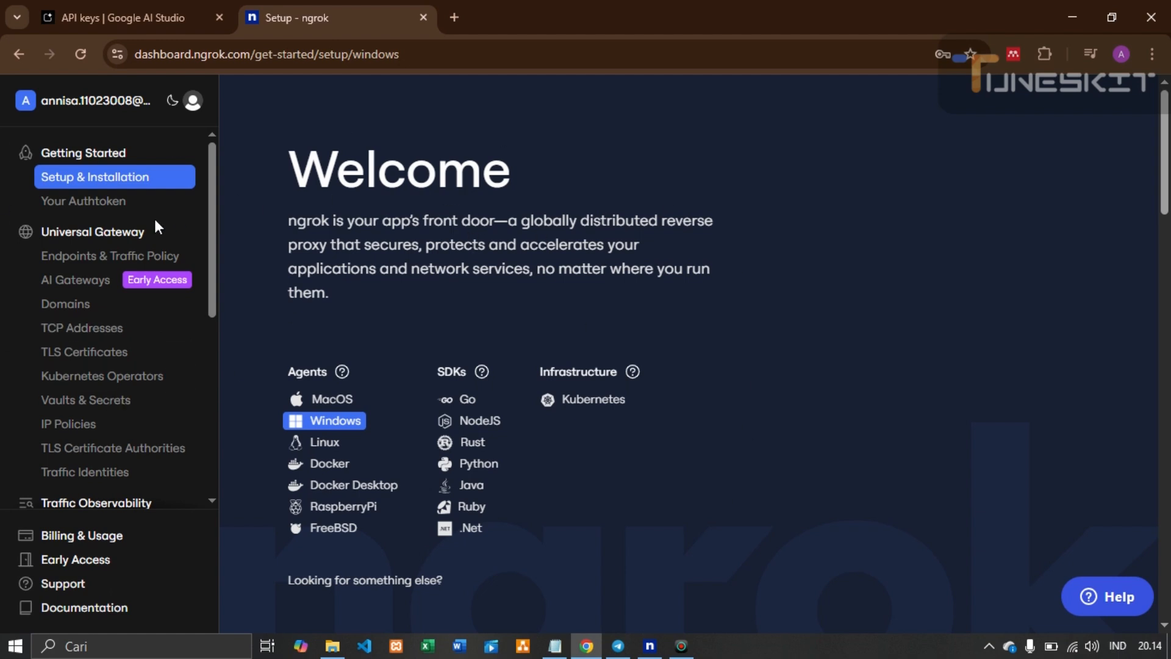
Open the Your Authtoken page under Getting Started in the ngrok dashboard sidebar
left_click(133, 205)
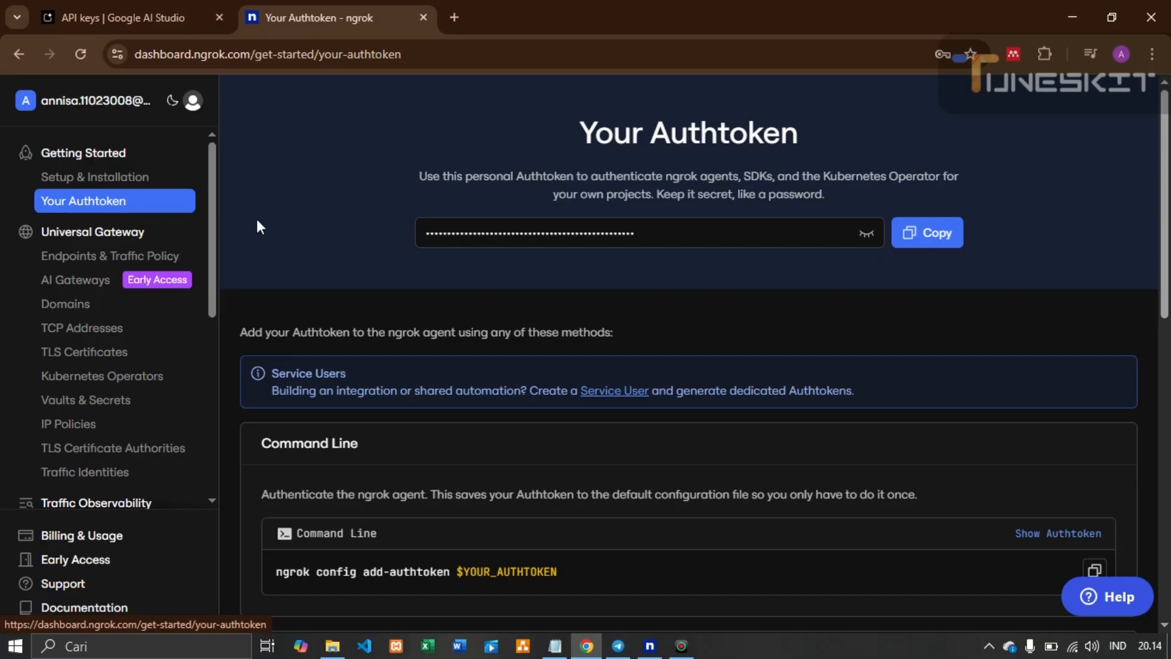
Reveal the hidden authtoken and select the add-authtoken command under Command Line
left_click(873, 242)
left_click(874, 242)
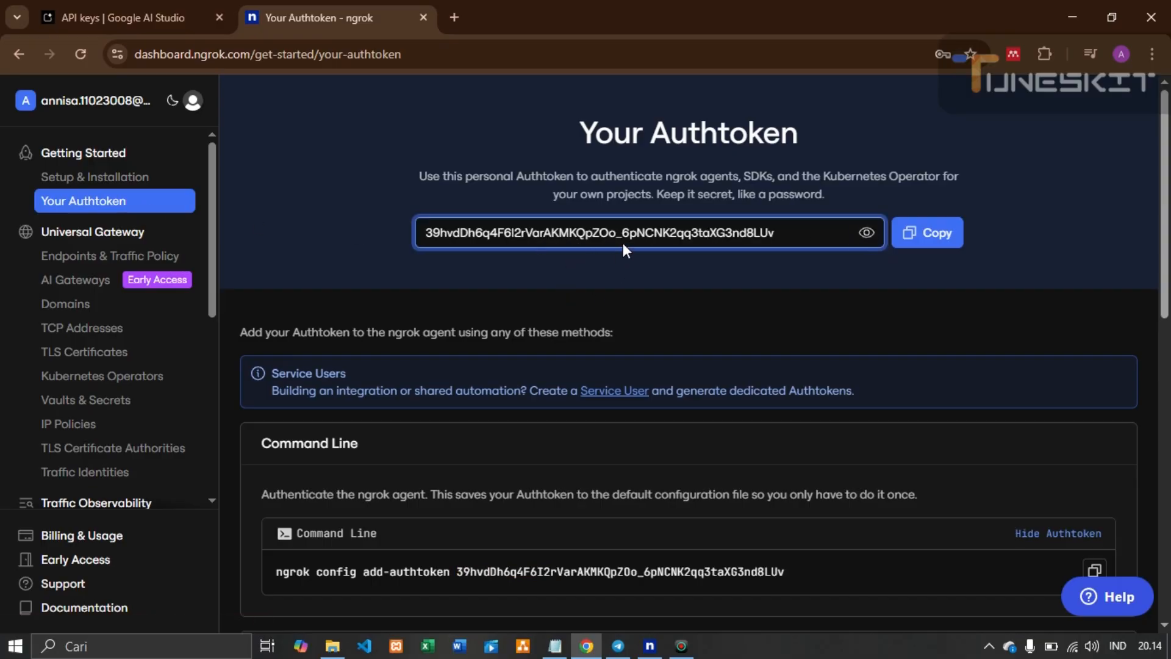
scroll(732, 343, "down", 4)
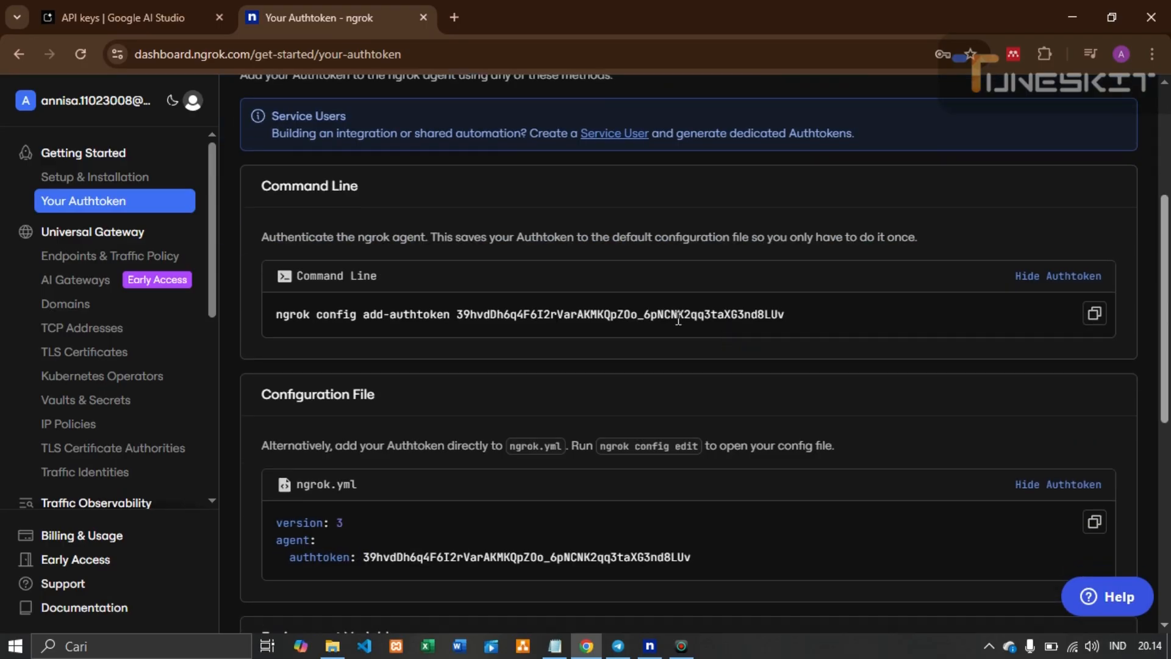
triple_click(321, 271)
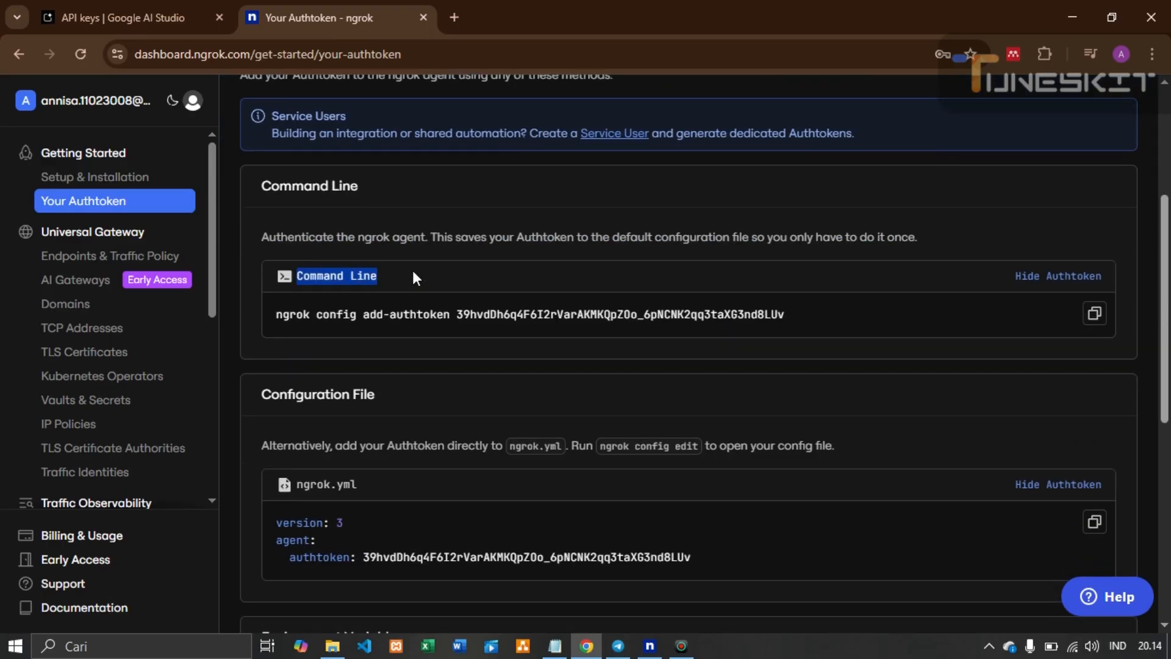
left_click_drag(280, 316, 790, 316)
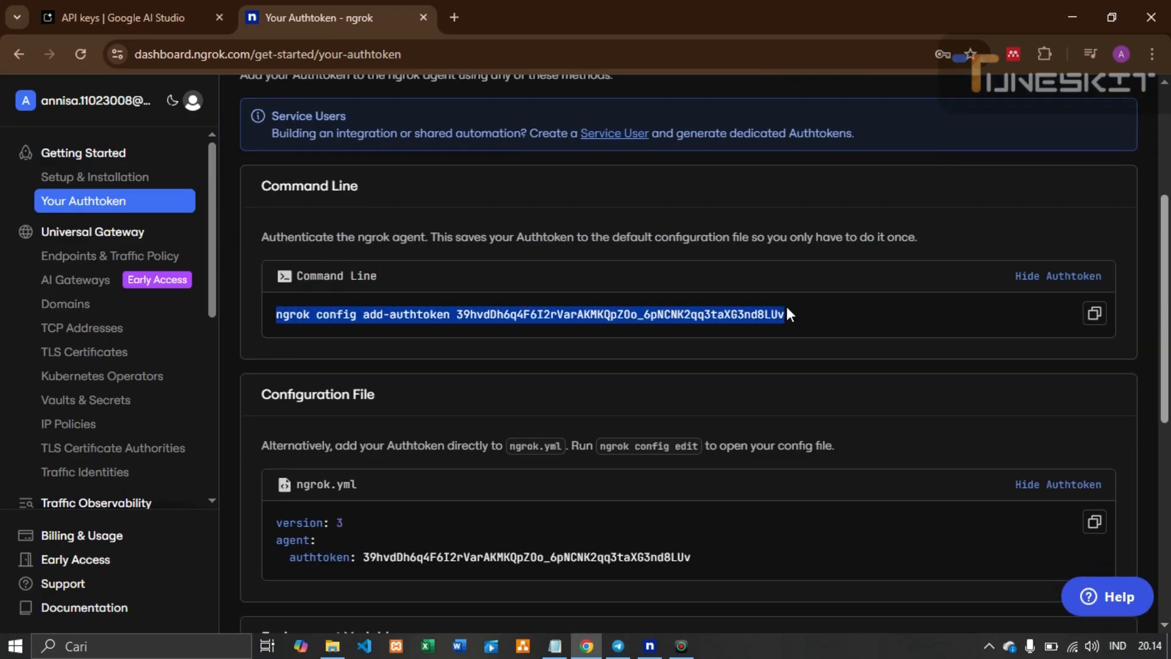
Check the add-authtoken instruction in the Notepad notes, then copy the authtoken
left_click(555, 646)
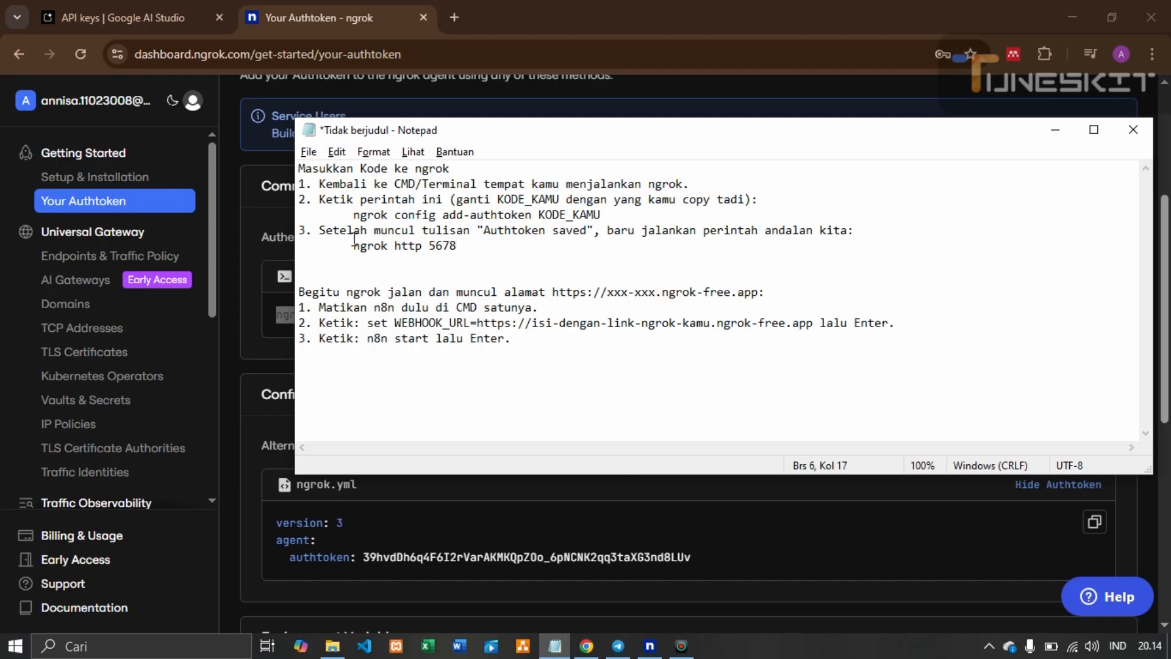
left_click_drag(353, 214, 609, 216)
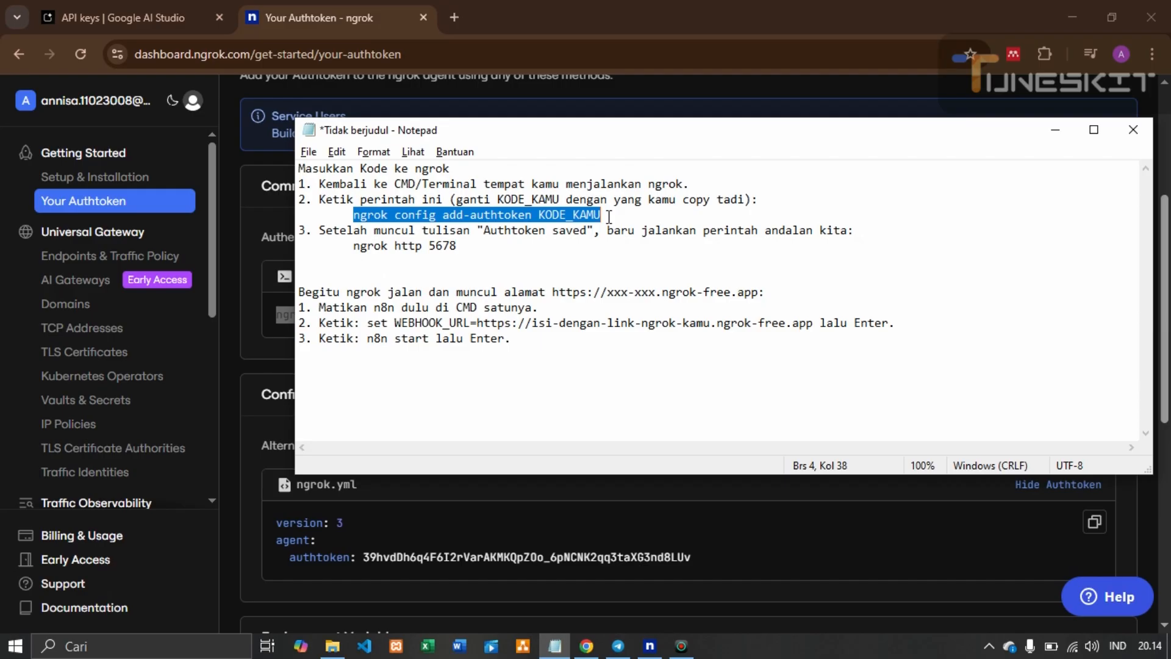
left_click(613, 503)
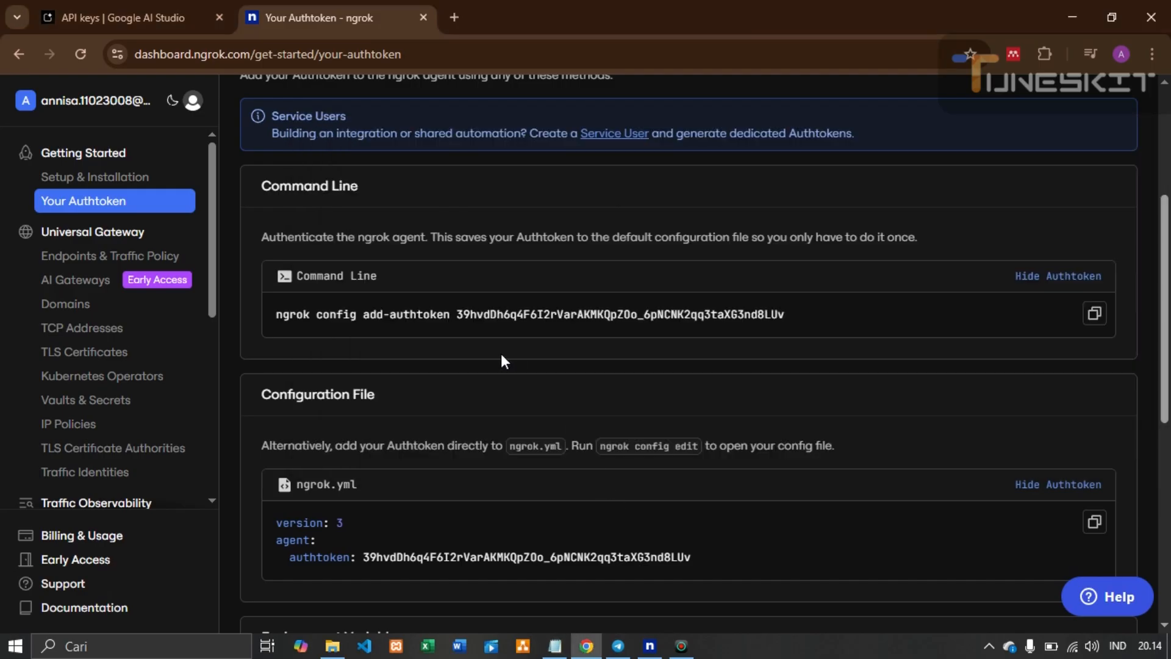
left_click_drag(458, 314, 796, 316)
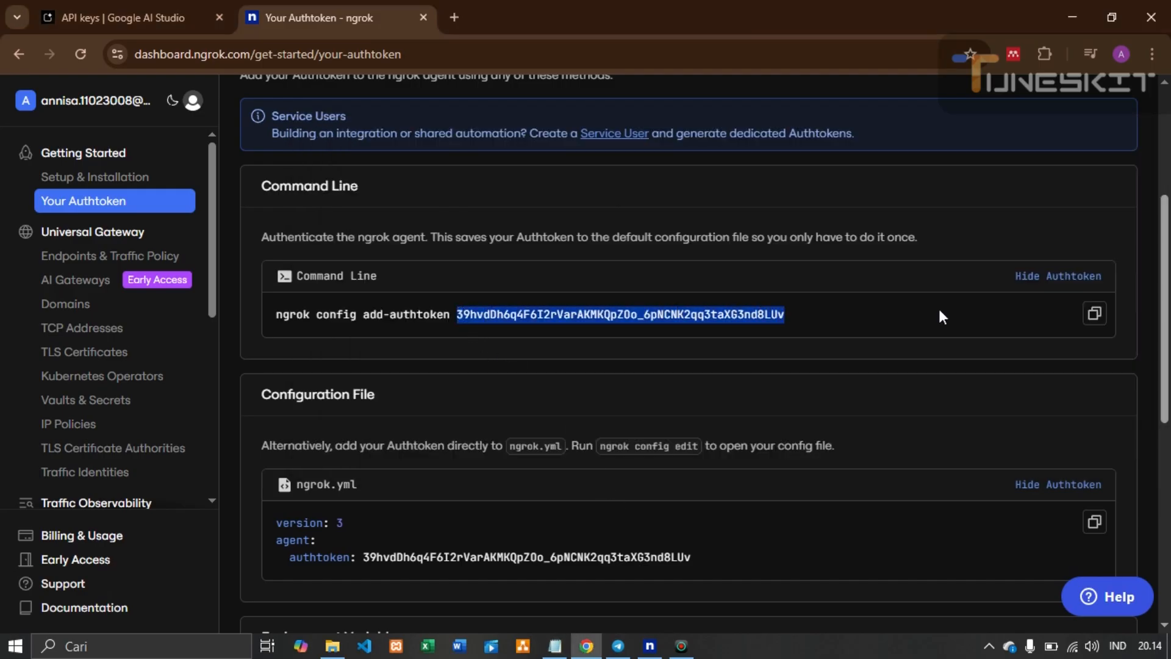
left_click(1093, 314)
Paste and run 'ngrok config add-authtoken' with the token in the ngrok console
left_click(649, 646)
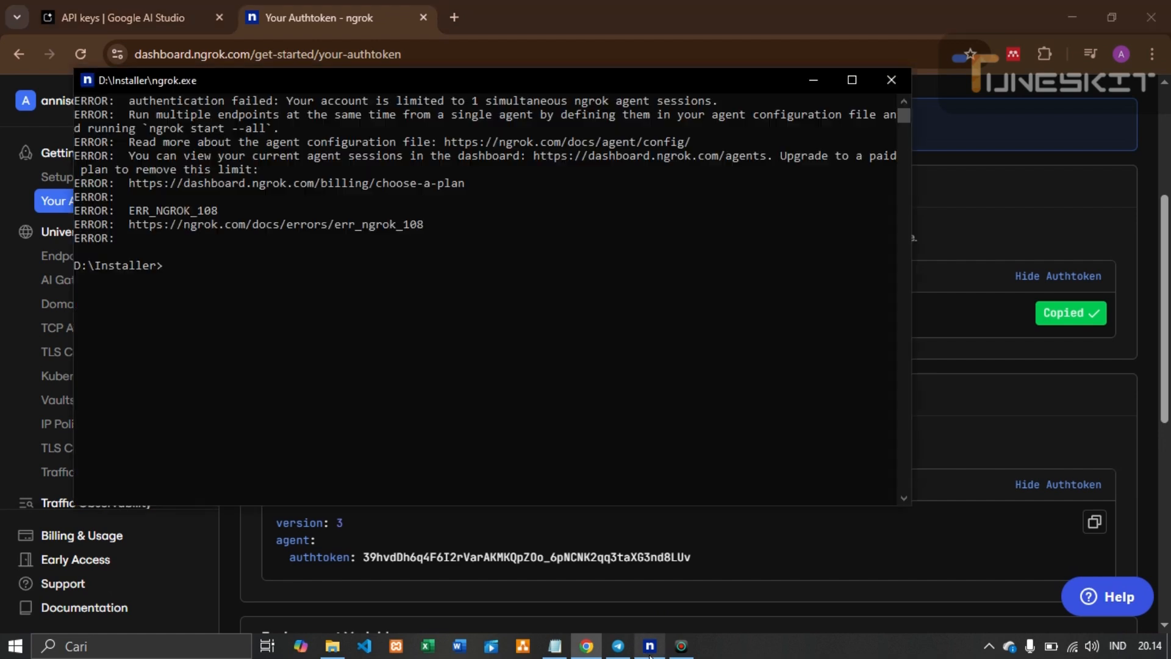
key("ctrl+v")
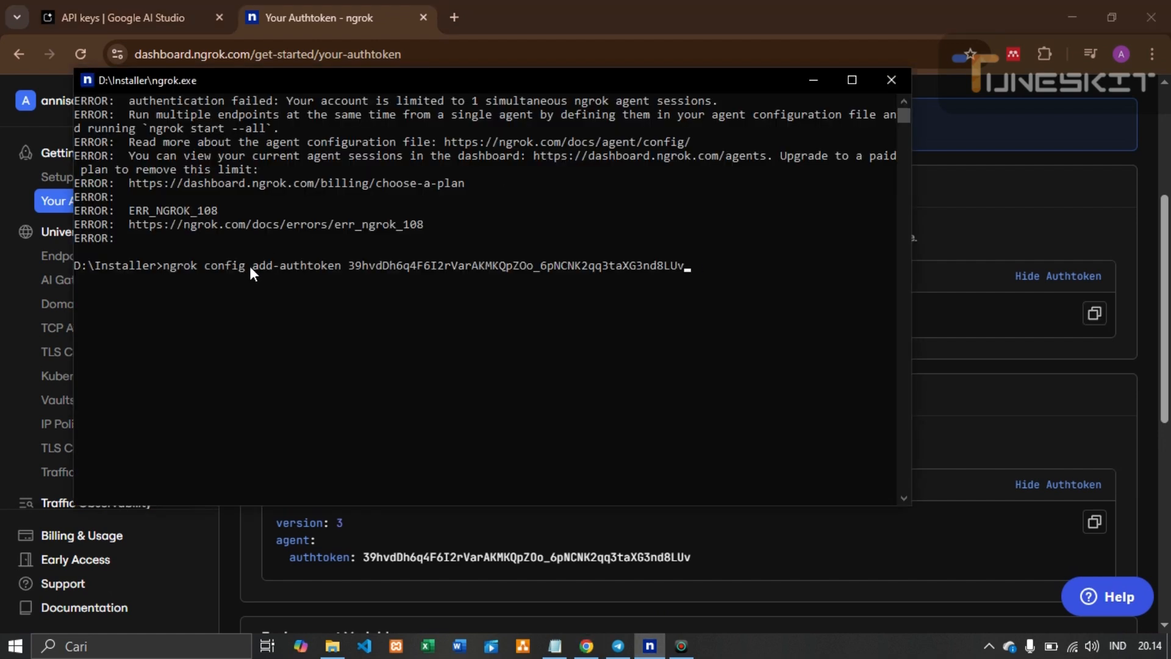
key("Return")
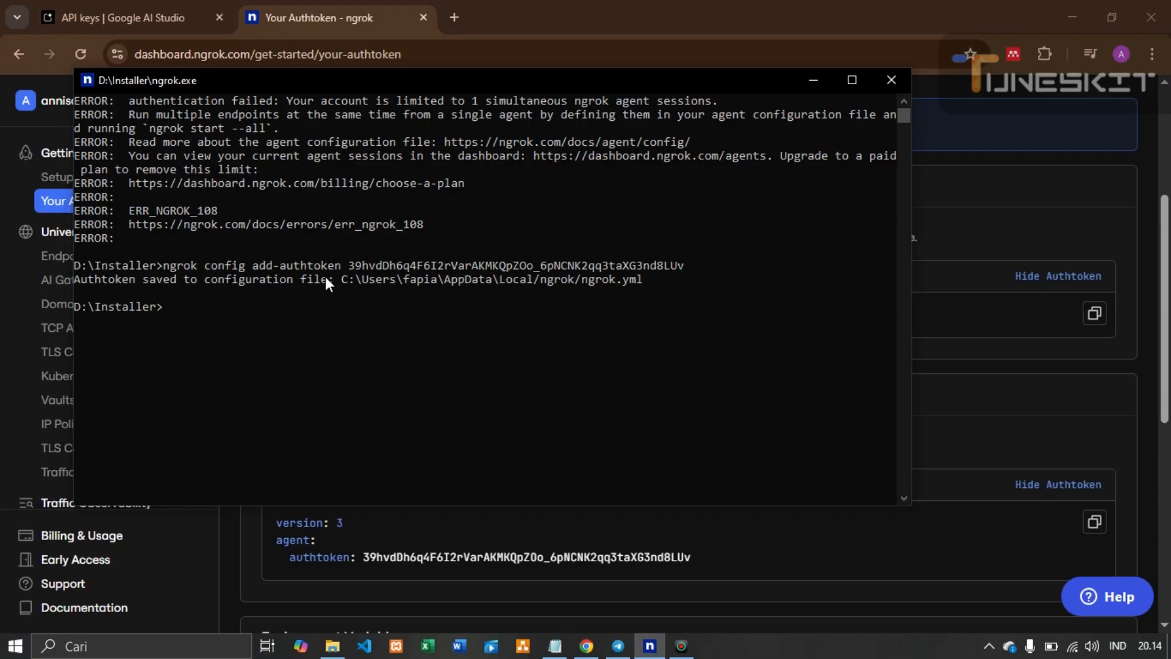
Copy 'ngrok http 5678' from the notes and run it to start the tunnel
left_click(553, 644)
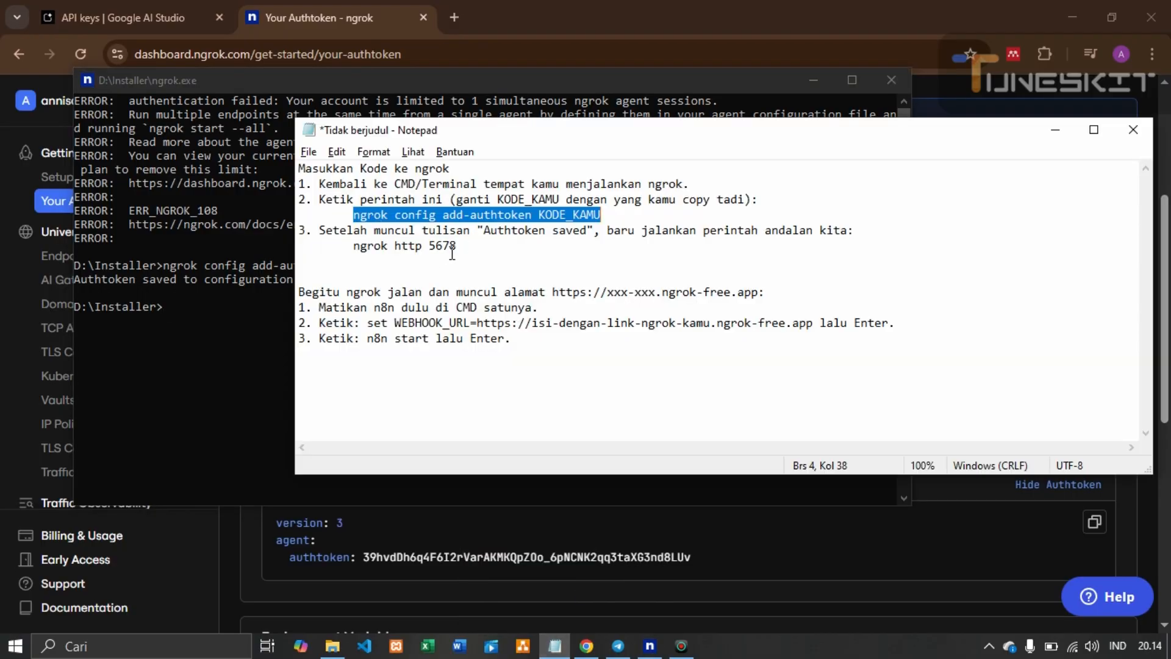
left_click_drag(458, 246, 354, 246)
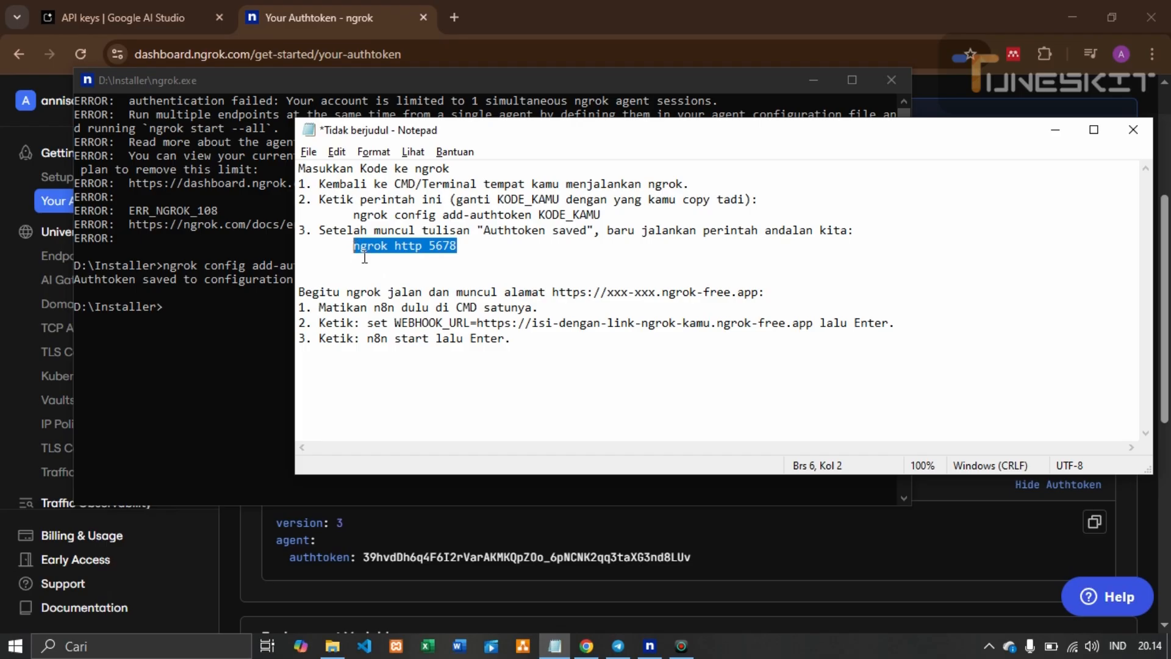
left_click(236, 323)
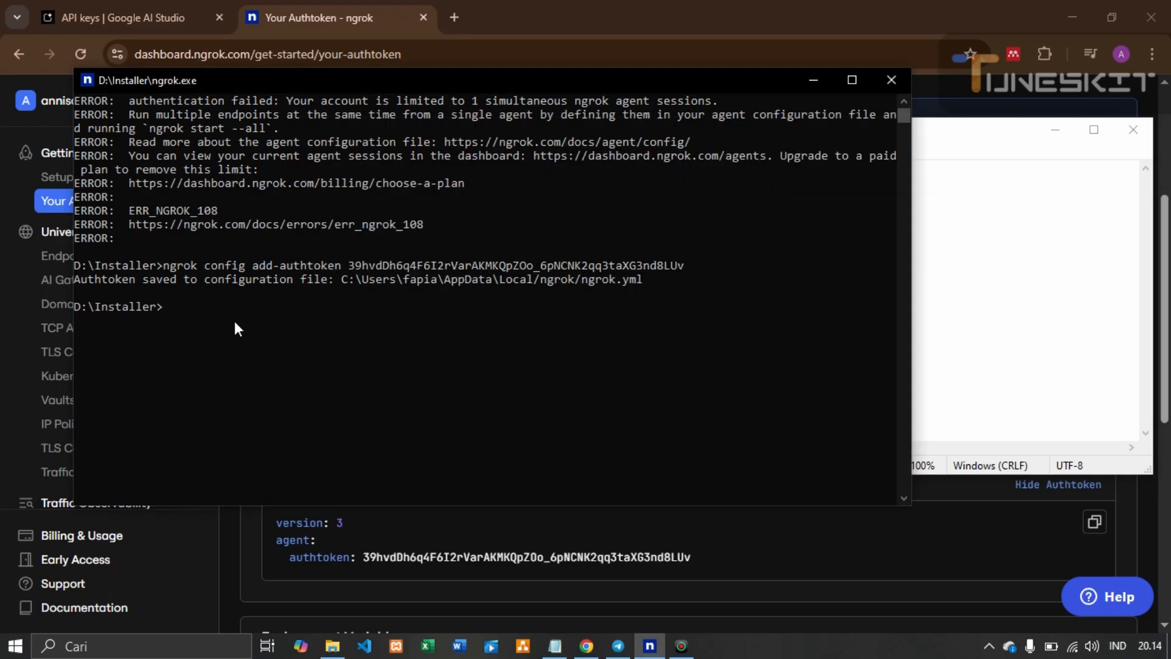
key("ctrl+v")
key("Return")
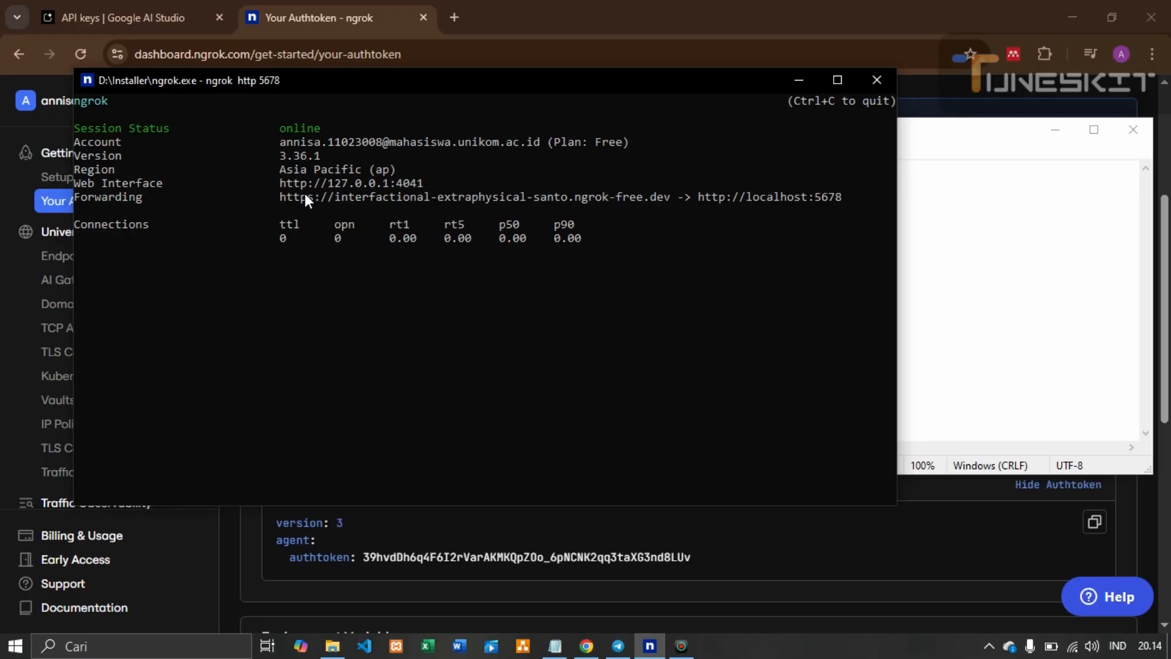
Inspect the tunnel's forwarding URL and move the ngrok console slightly left and down
left_click_drag(287, 199, 528, 199)
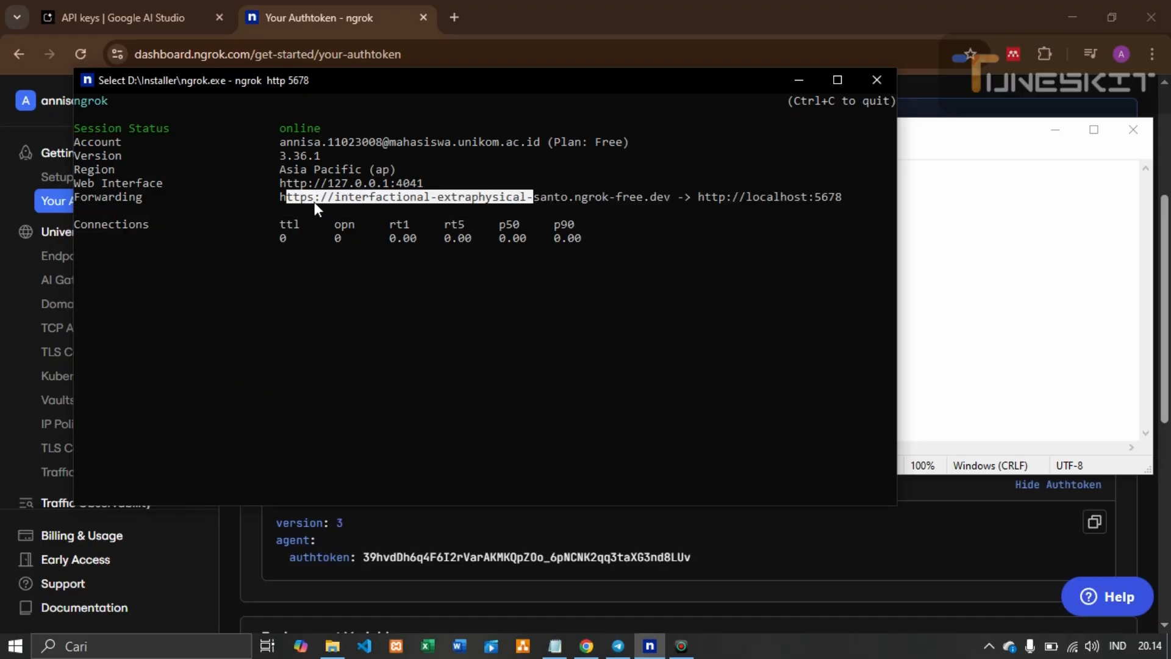
left_click(296, 197)
left_click(666, 198)
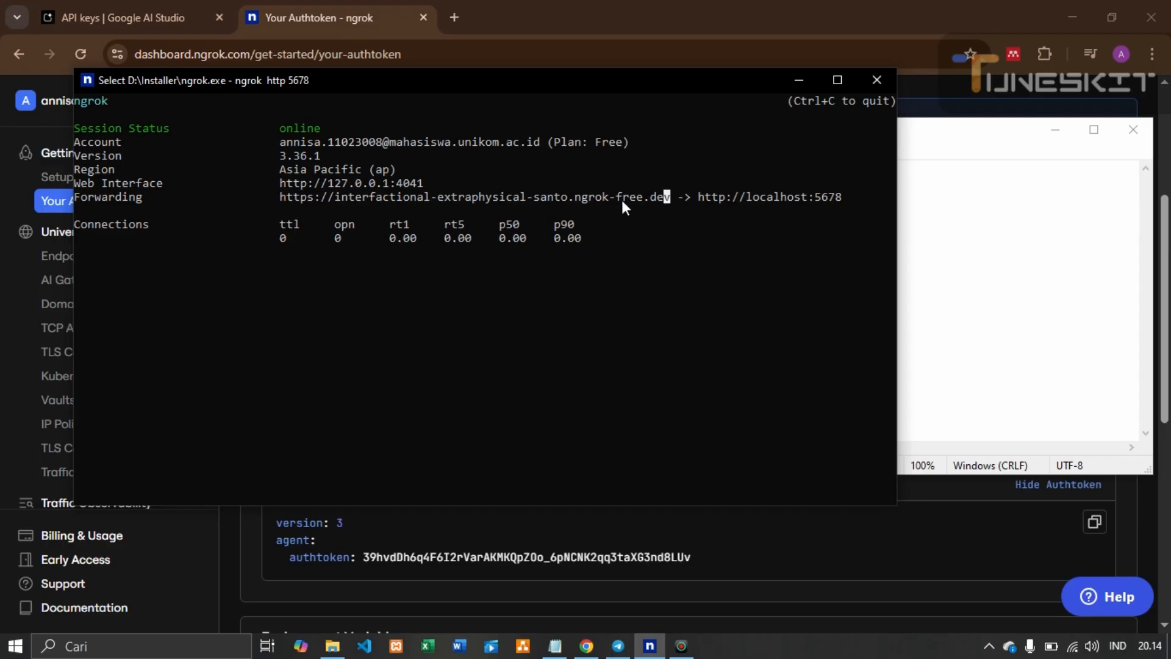
left_click(581, 199)
left_click_drag(516, 86, 494, 114)
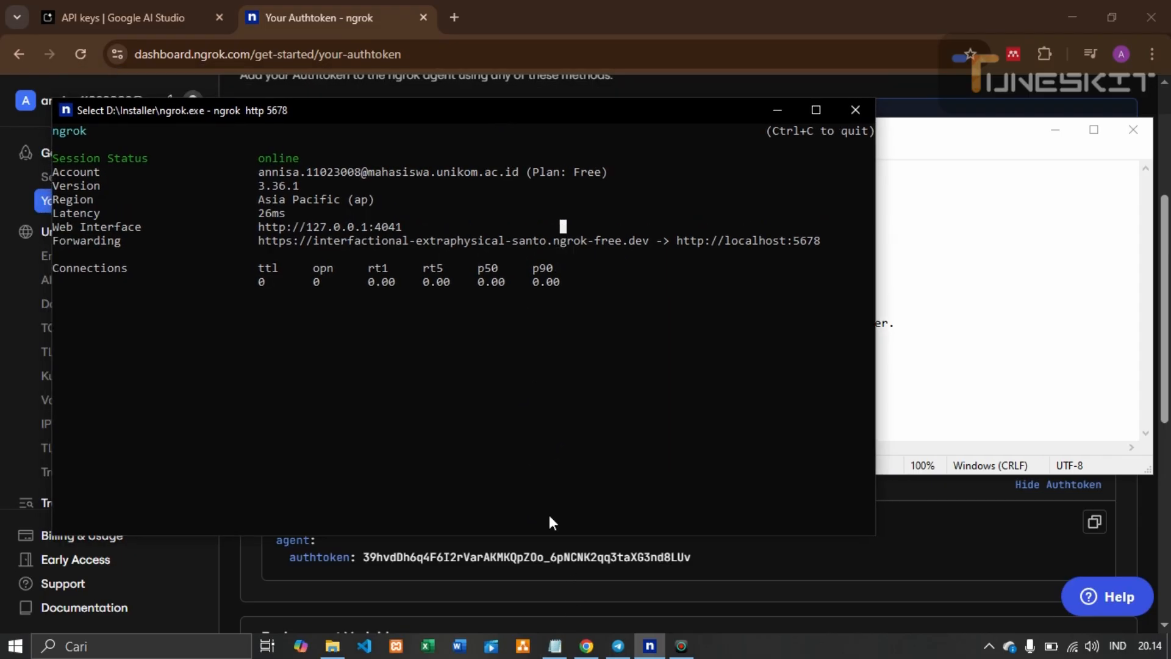
Review the stop-n8n-first instruction in the Notepad notes
left_click(556, 646)
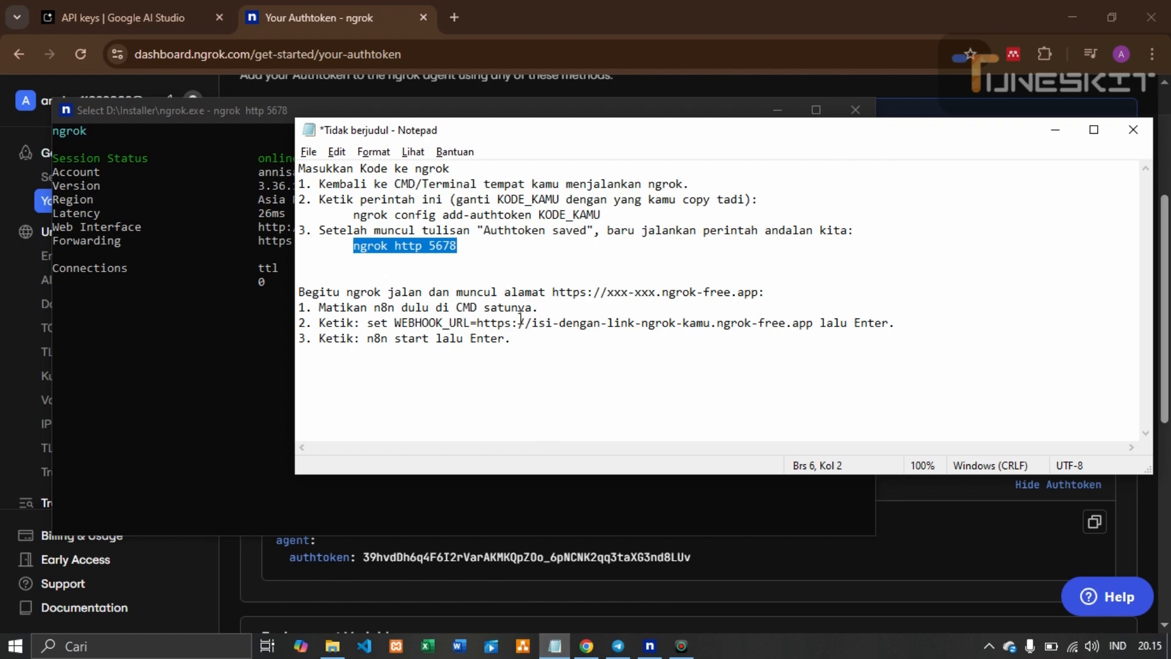
left_click(516, 232)
left_click_drag(326, 307, 525, 308)
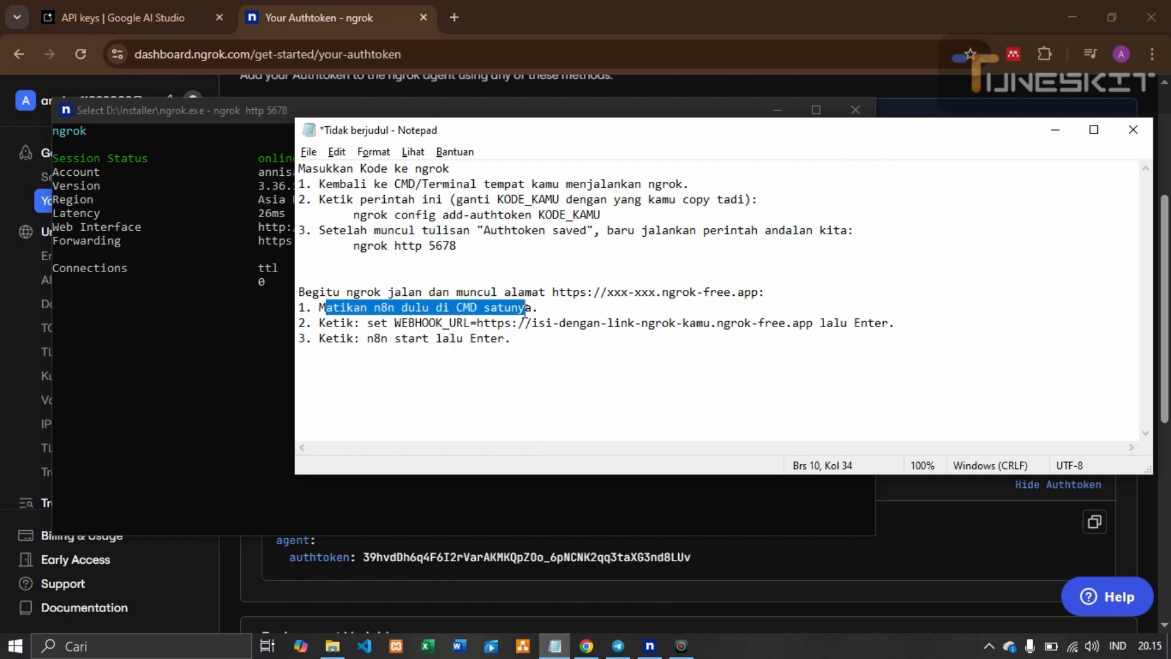
left_click(545, 311)
Open a new Command Prompt by searching for cmd and reposition its window
left_click(205, 646)
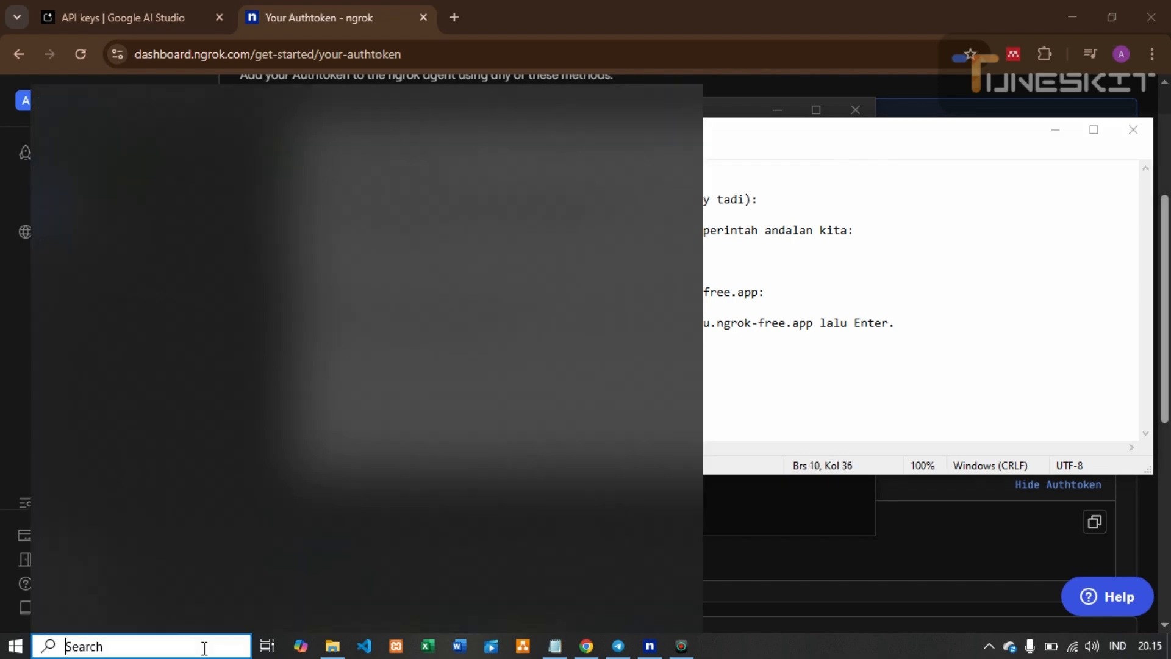
type("cmd")
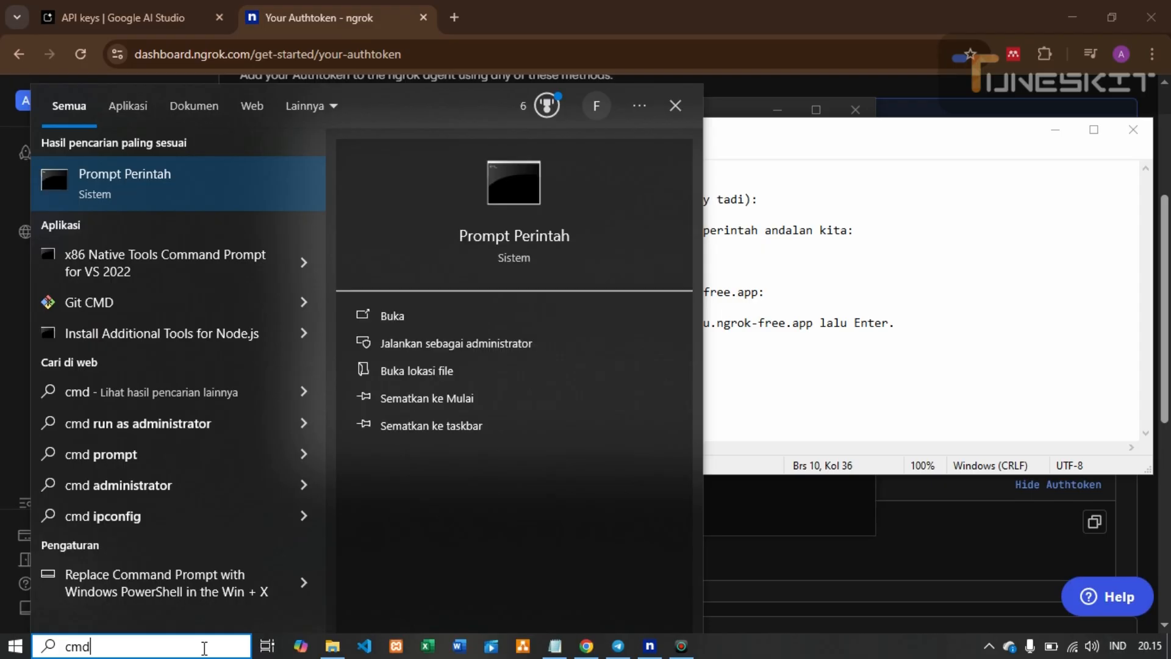
key("Escape")
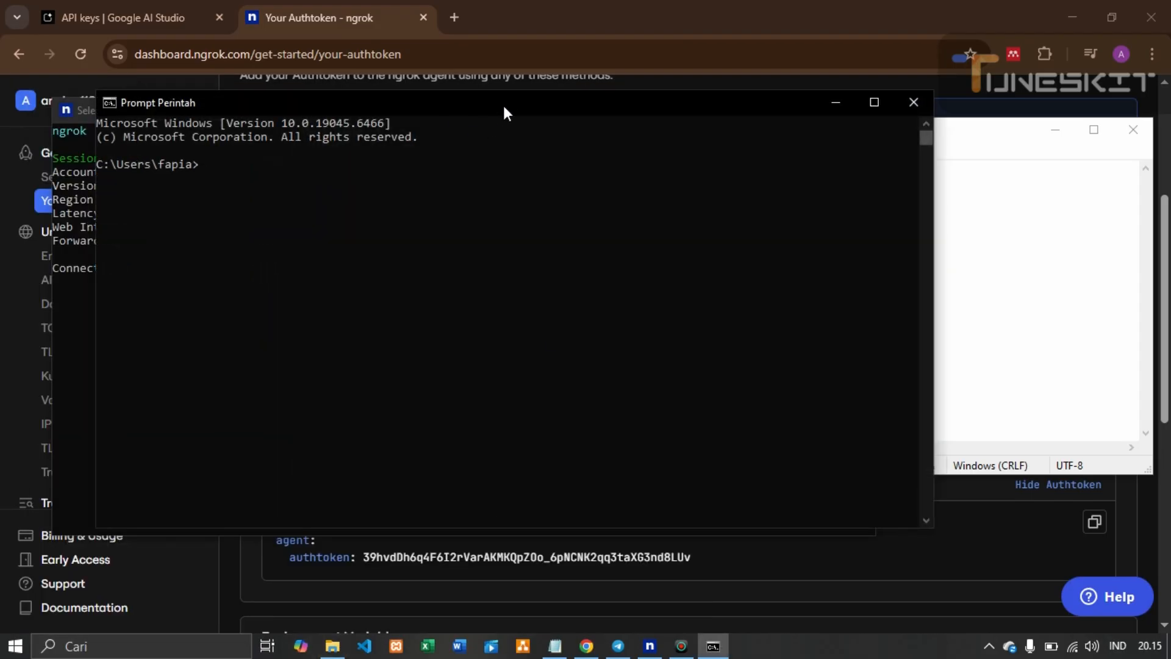
left_click_drag(503, 104, 514, 115)
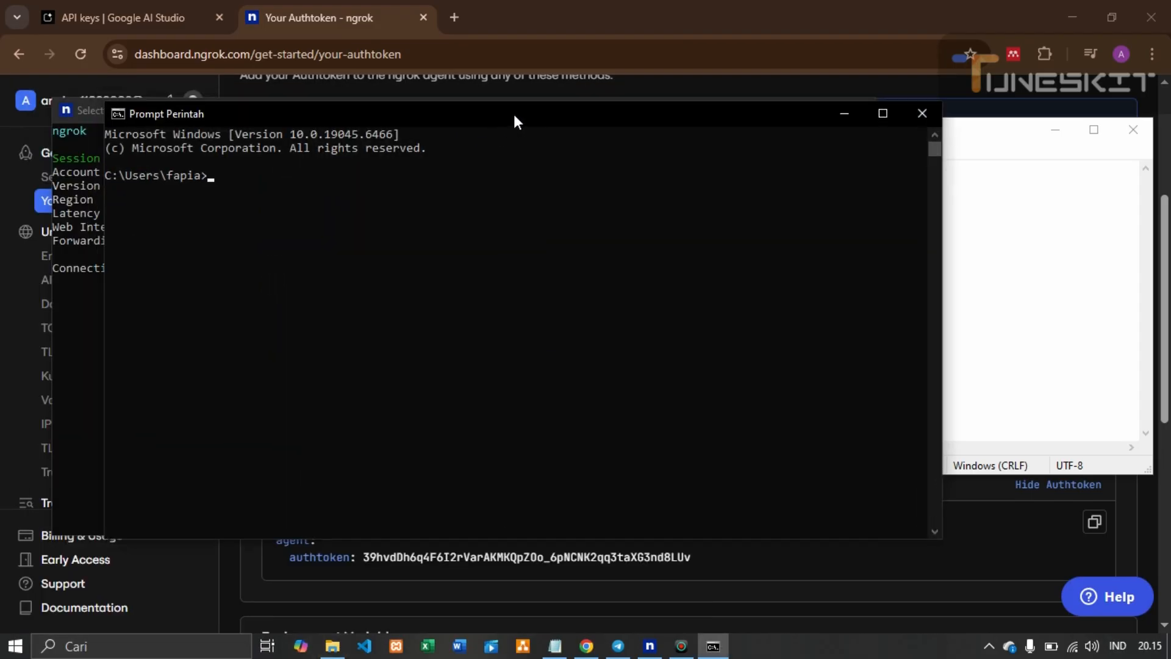
Copy the 'set WEBHOOK_URL' line from the notes into Command Prompt
left_click(992, 306)
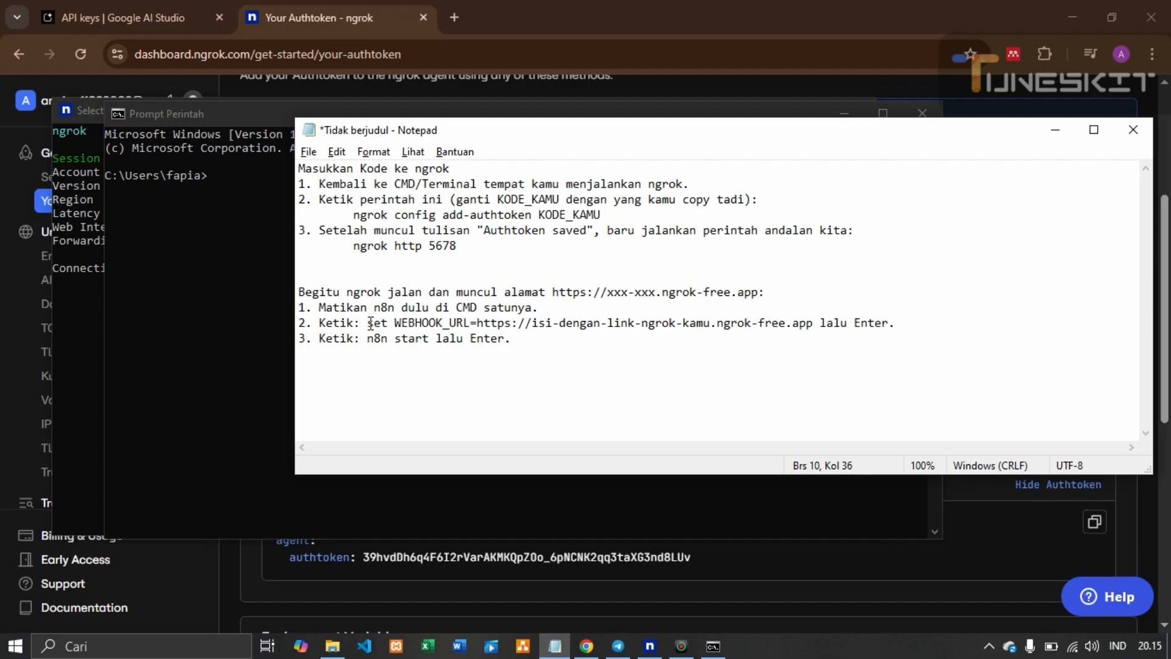
left_click_drag(368, 324, 814, 322)
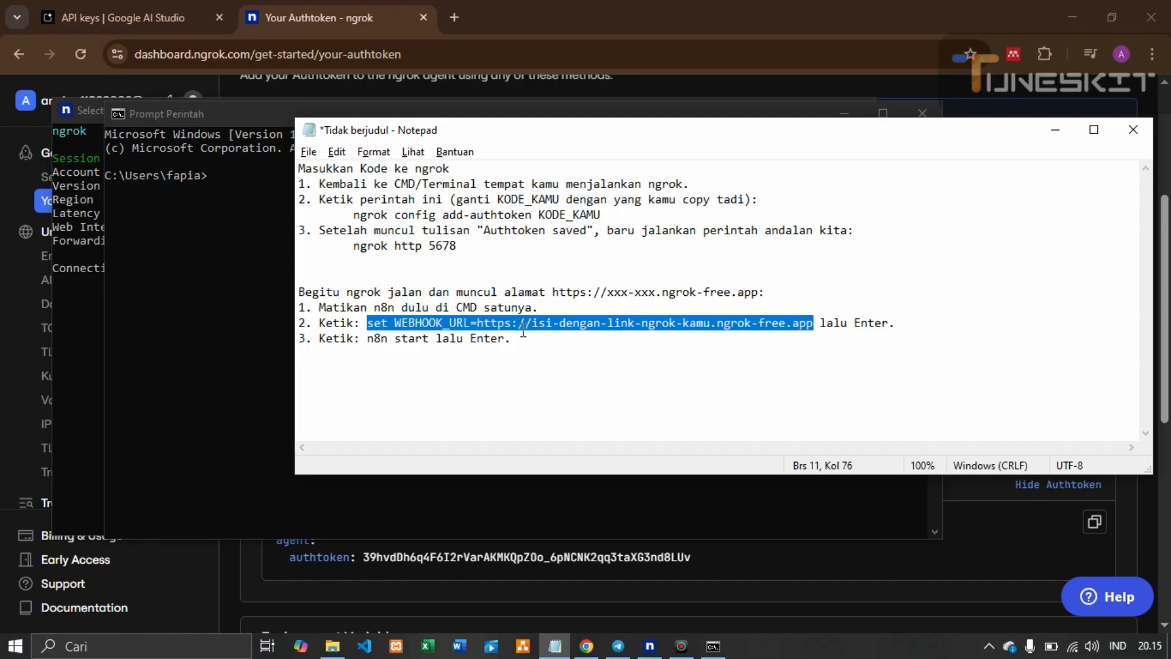
left_click(250, 230)
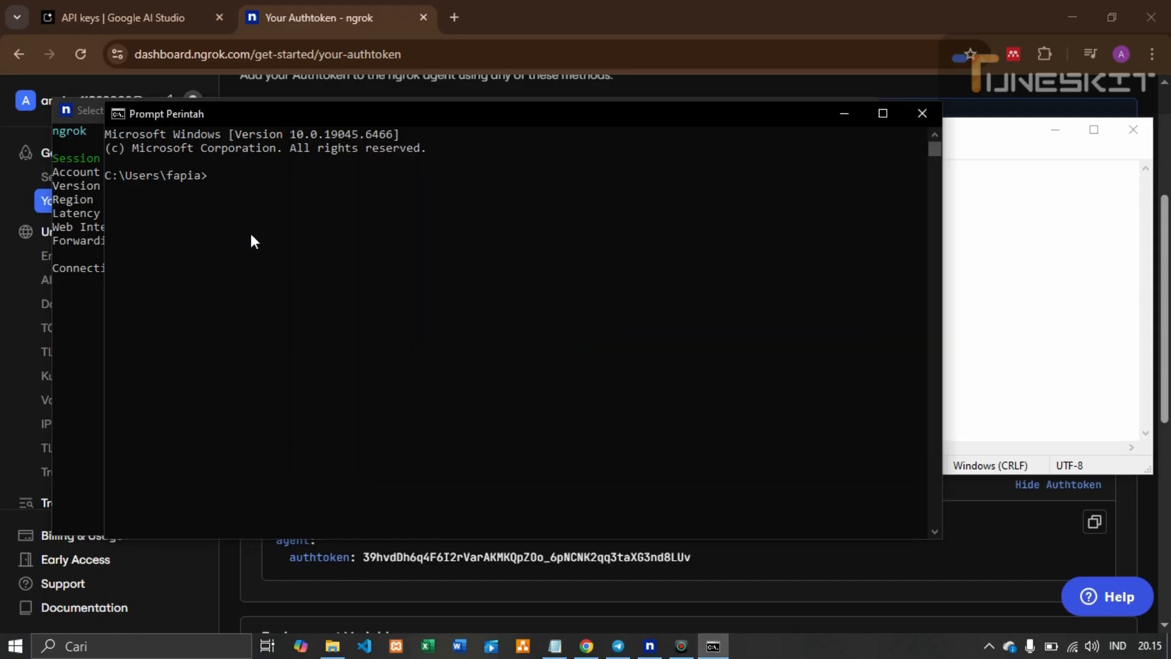
key("ctrl+v")
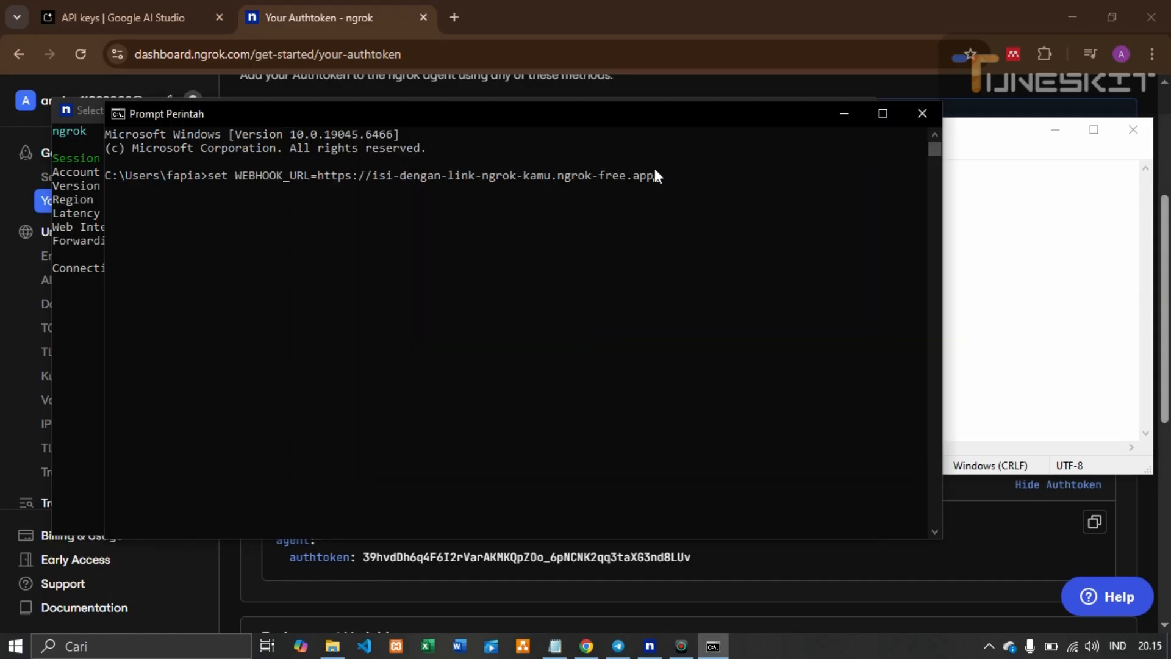
left_click_drag(656, 176, 319, 178)
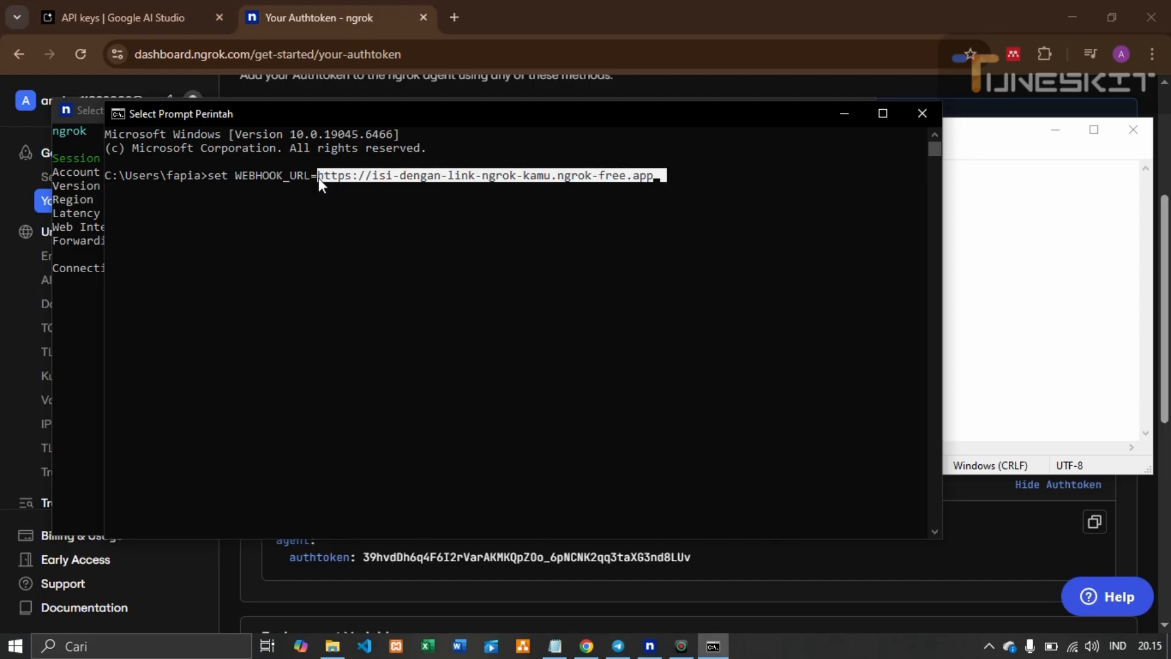
left_click(90, 279)
left_click_drag(258, 240, 618, 241)
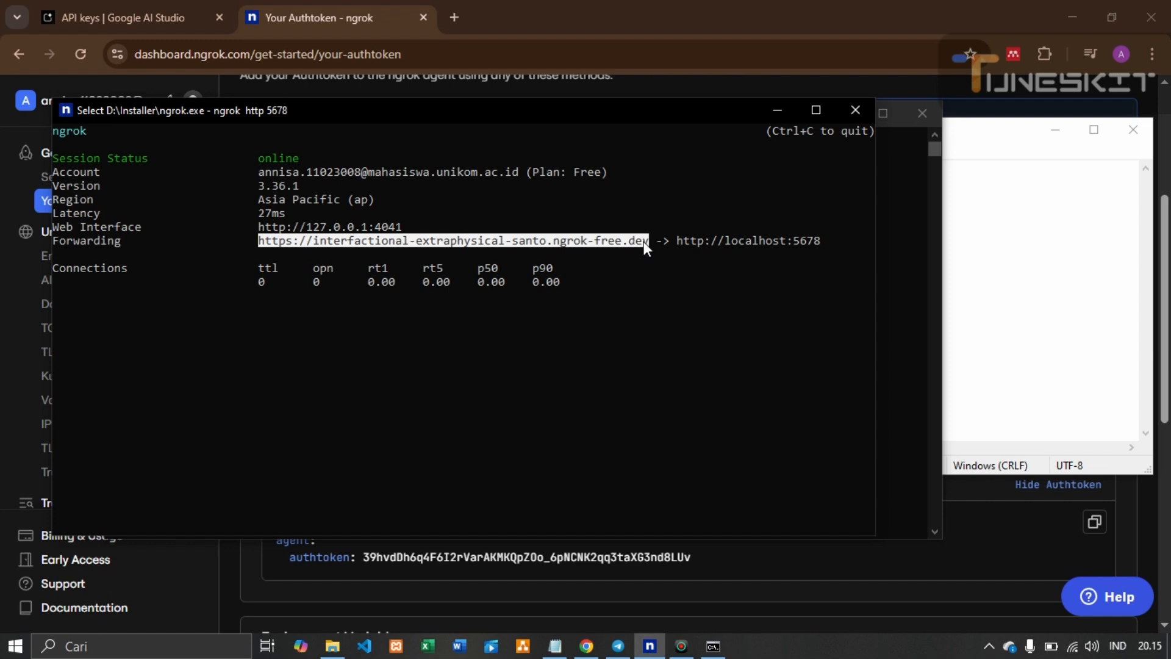
key("ctrl+c")
key("alt+Tab")
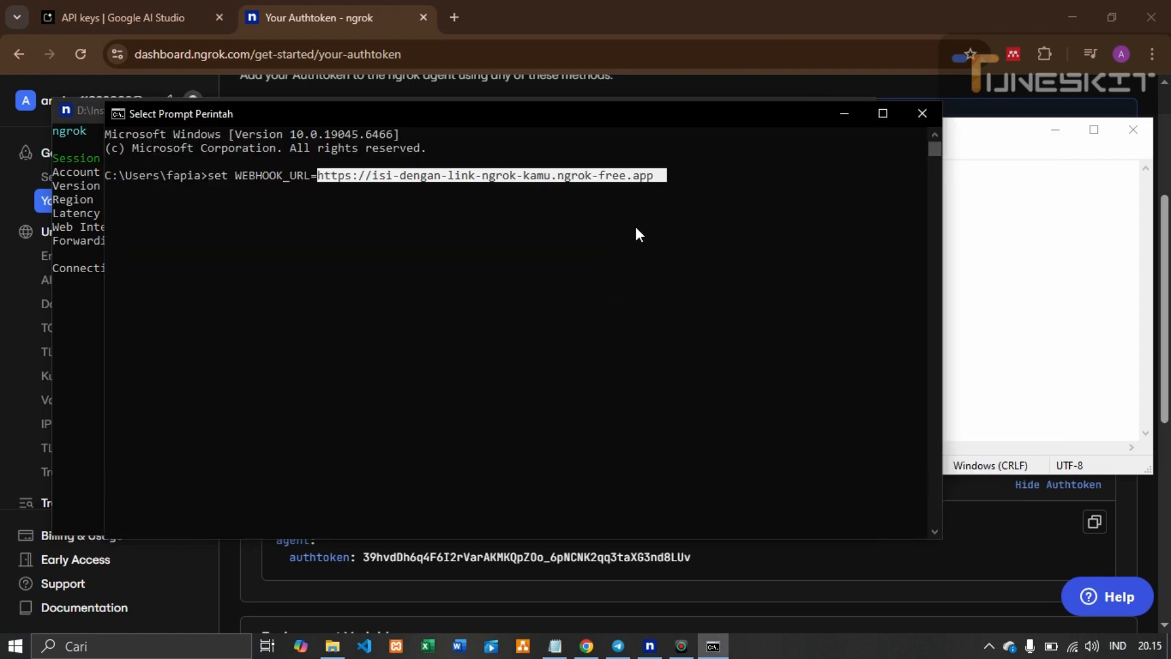
left_click(654, 183)
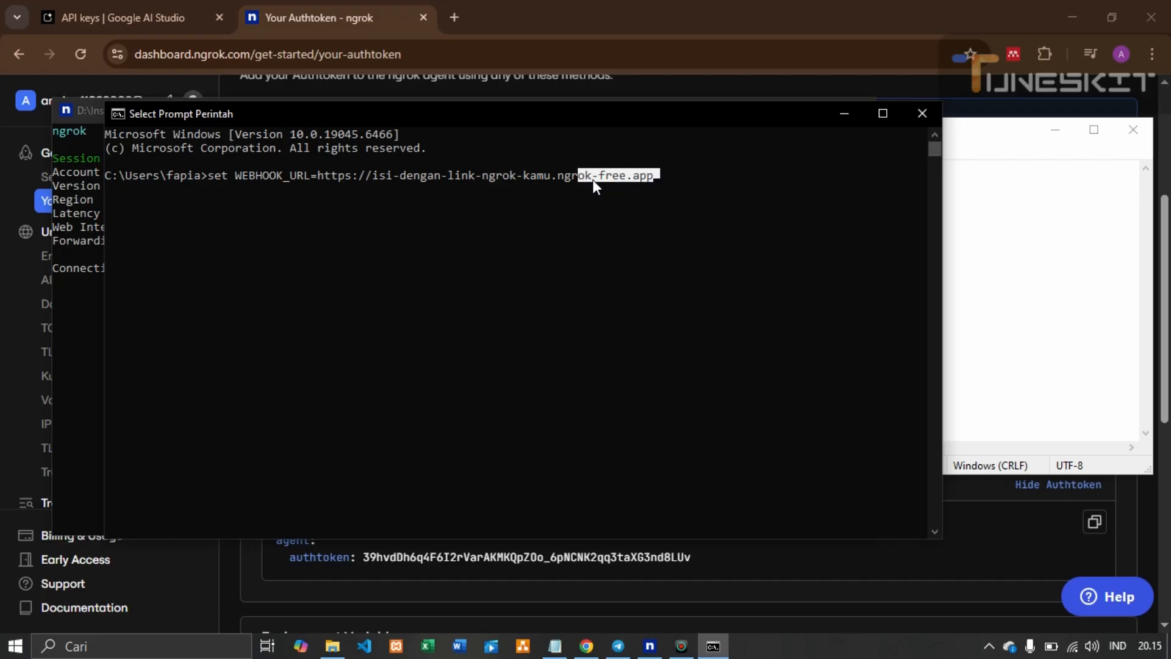
left_click_drag(651, 176, 323, 181)
key("BackSpace")
key("BackSpace")
key("BackSpace")
key("BackSpace")
key("BackSpace")
key("BackSpace")
key("BackSpace")
key("BackSpace")
key("BackSpace")
key("BackSpace")
key("BackSpace")
key("BackSpace")
key("BackSpace")
key("BackSpace")
key("BackSpace")
key("BackSpace")
key("BackSpace")
key("BackSpace")
key("BackSpace")
key("BackSpace")
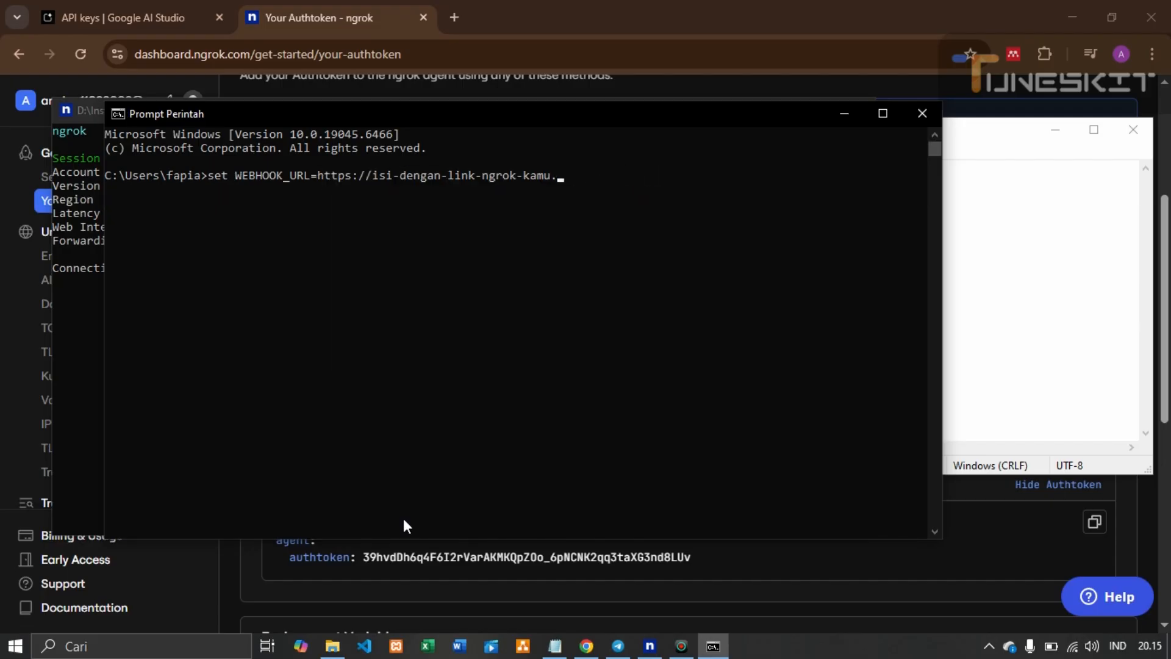
key("BackSpace")
key("BackSpace")
key("BackSpace")
key("BackSpace")
key("BackSpace")
key("BackSpace")
key("BackSpace")
key("BackSpace")
key("BackSpace")
key("BackSpace")
key("BackSpace")
key("BackSpace")
key("BackSpace")
key("BackSpace")
key("BackSpace")
key("BackSpace")
key("BackSpace")
key("BackSpace")
key("BackSpace")
key("ctrl+v")
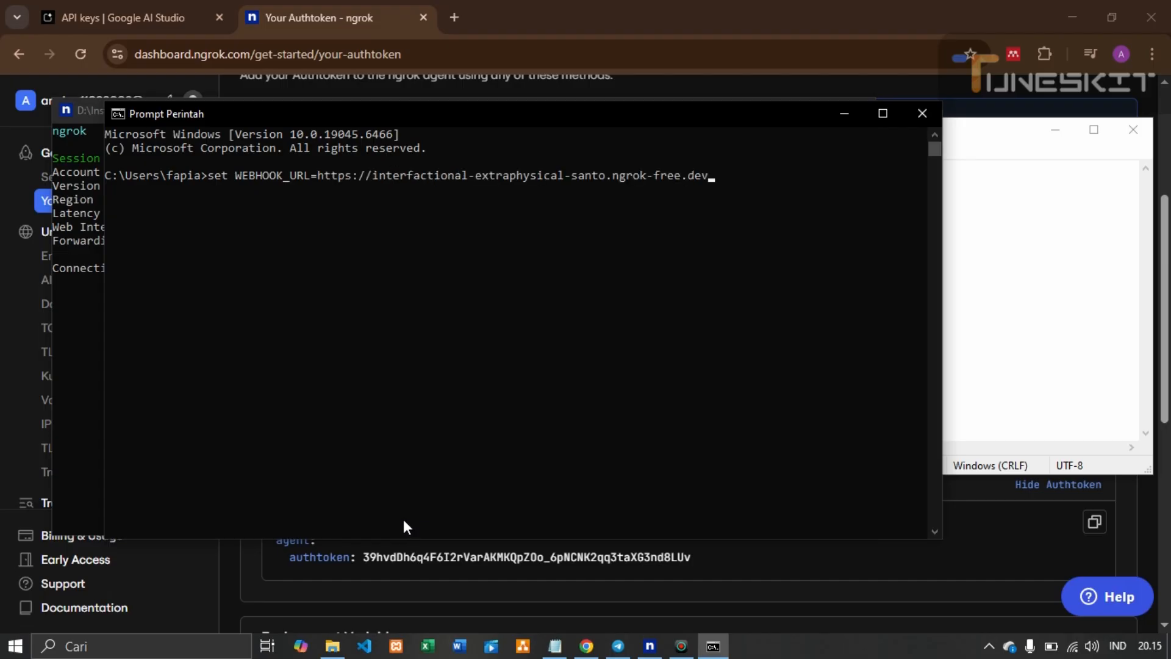
key("Return")
Check the n8n start step in the setup notes, then return to Command Prompt
left_click(1005, 334)
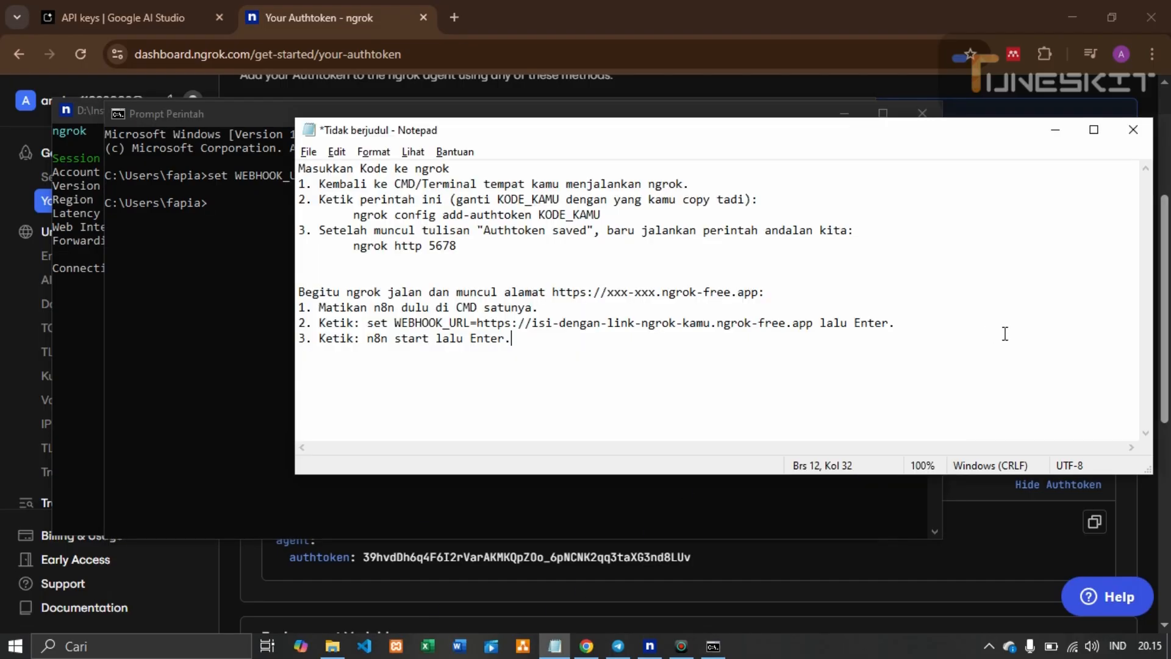
left_click(388, 338)
key("alt+Tab")
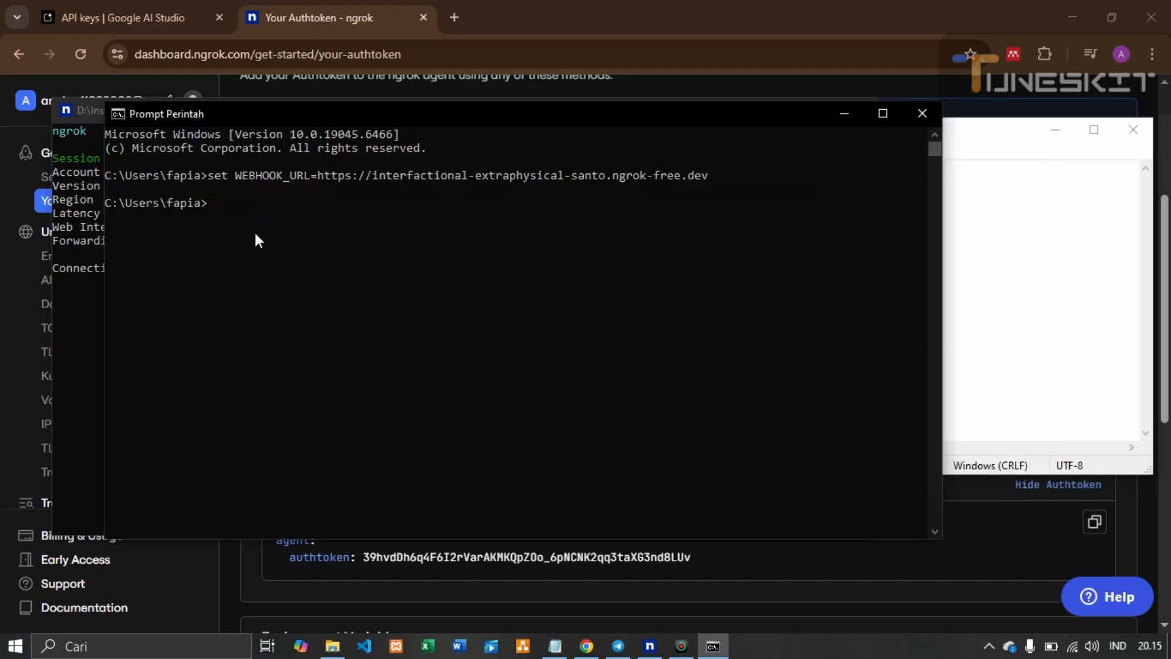
Start n8n with the n8n command and press o to open the editor in the browser
type("n8n")
key("Return")
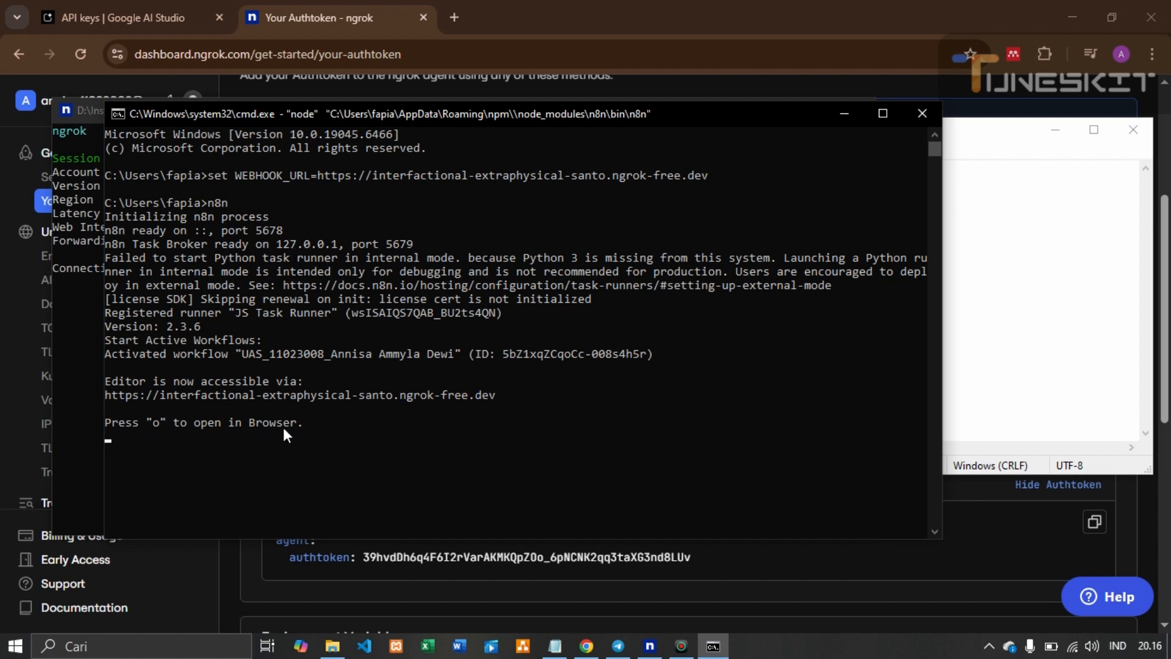
scroll(310, 426, "down", 1)
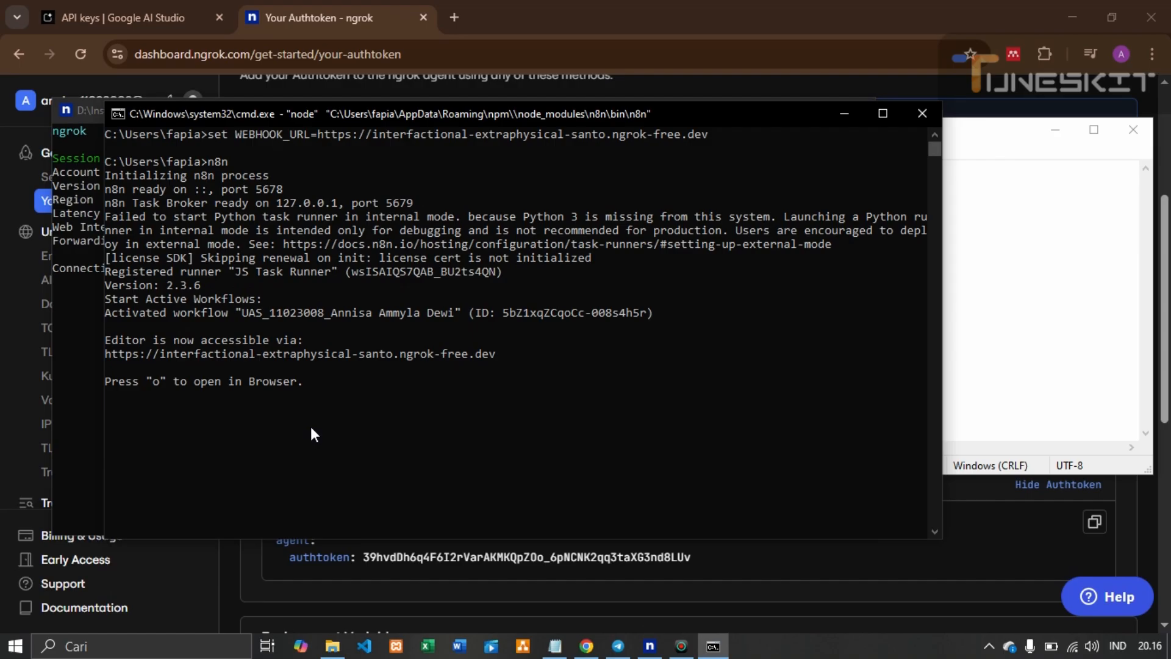
key("o")
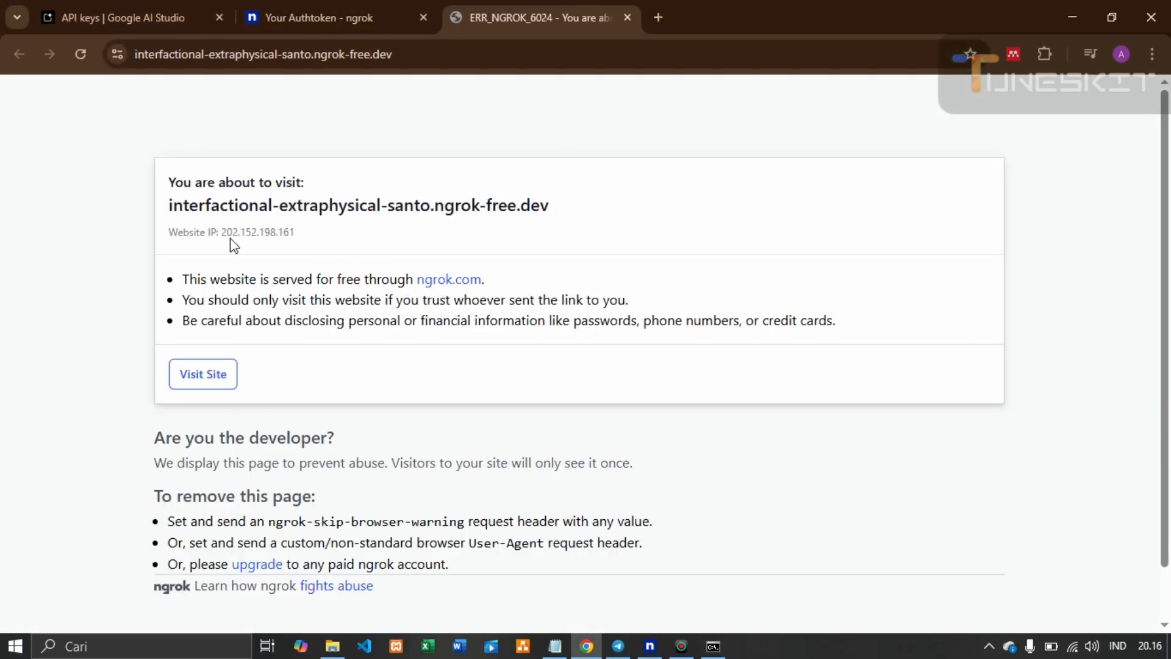
Pass the ngrok warning via Visit Site and sign in with the saved e-mail and account password
left_click(208, 387)
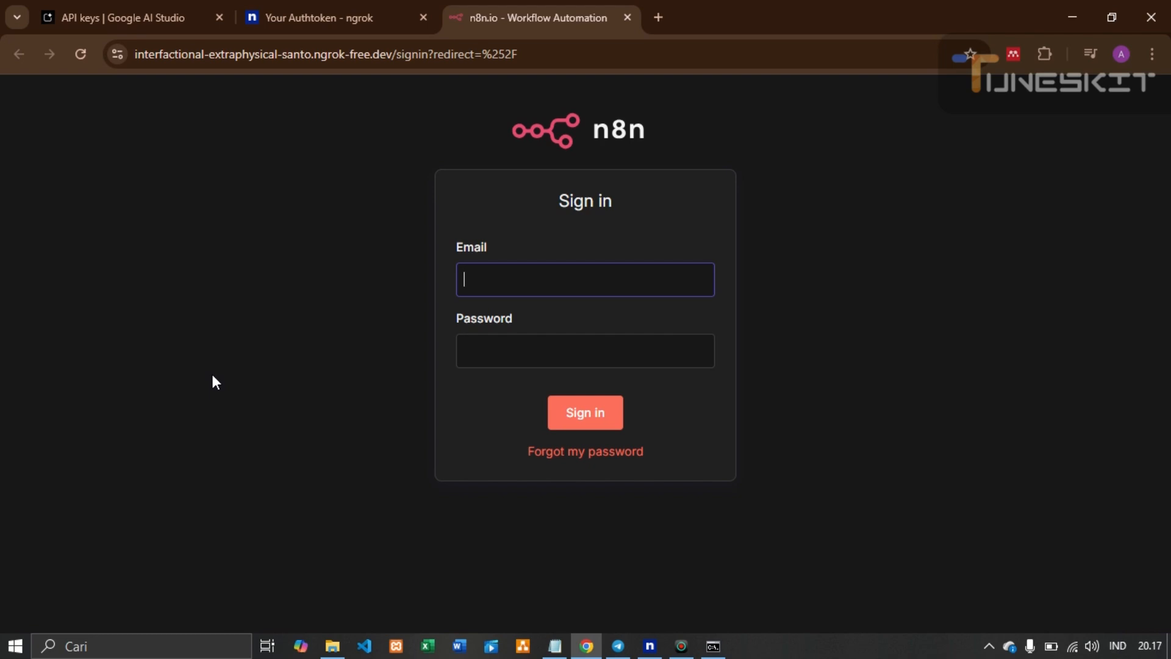
type("fa")
type("api")
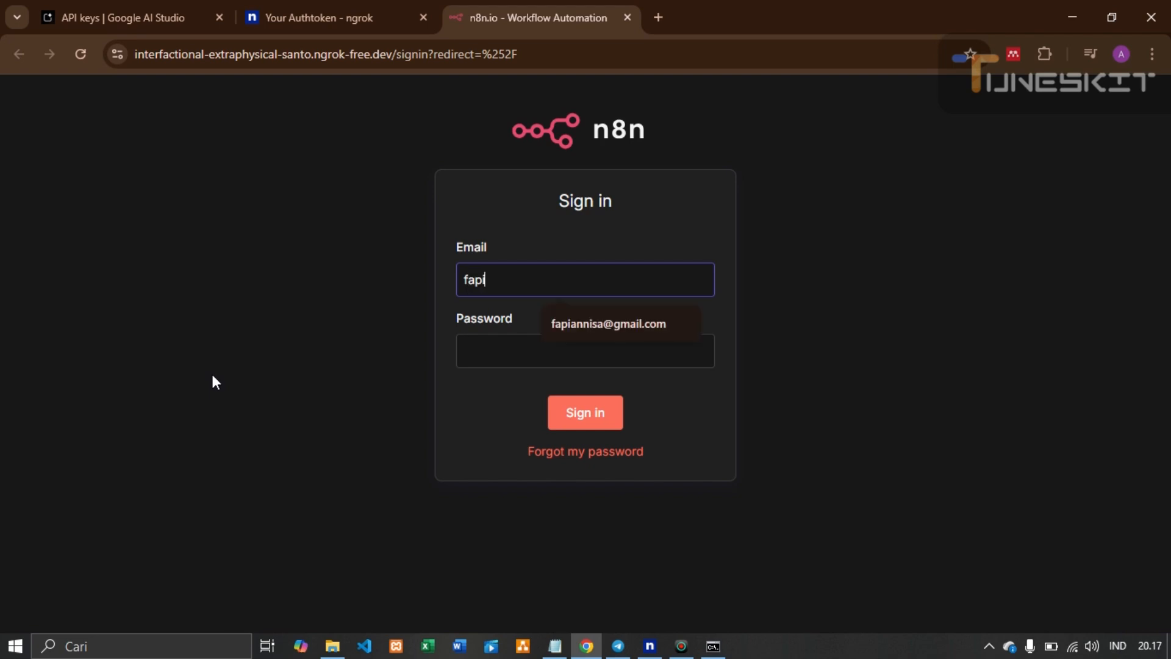
left_click(619, 325)
left_click(567, 346)
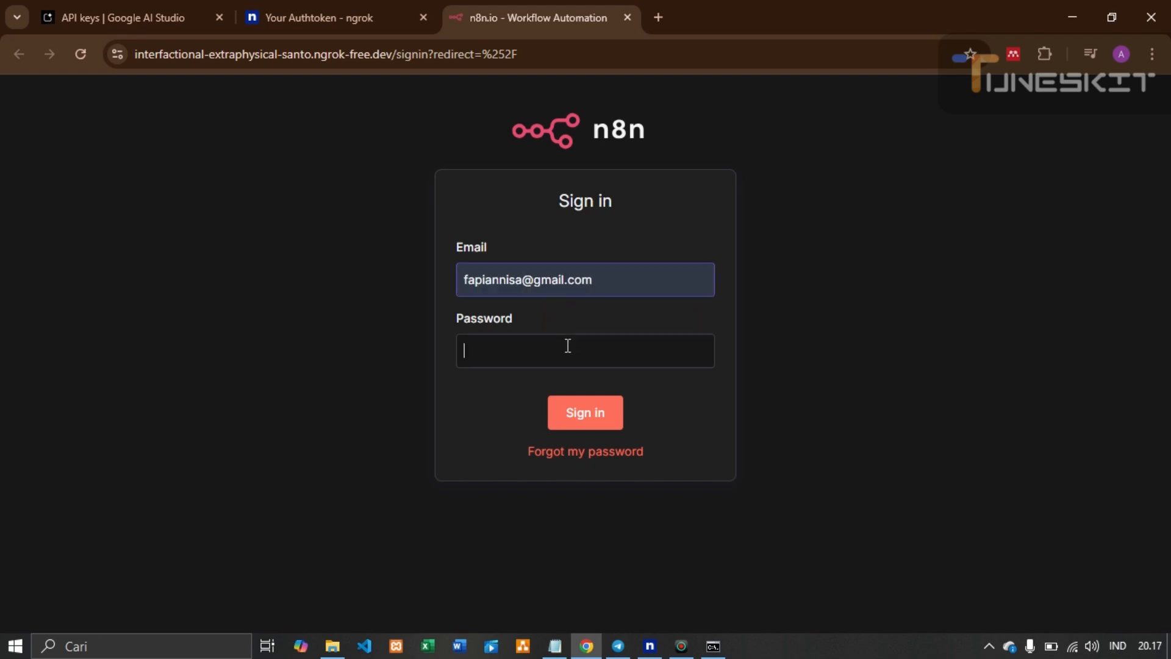
type("********")
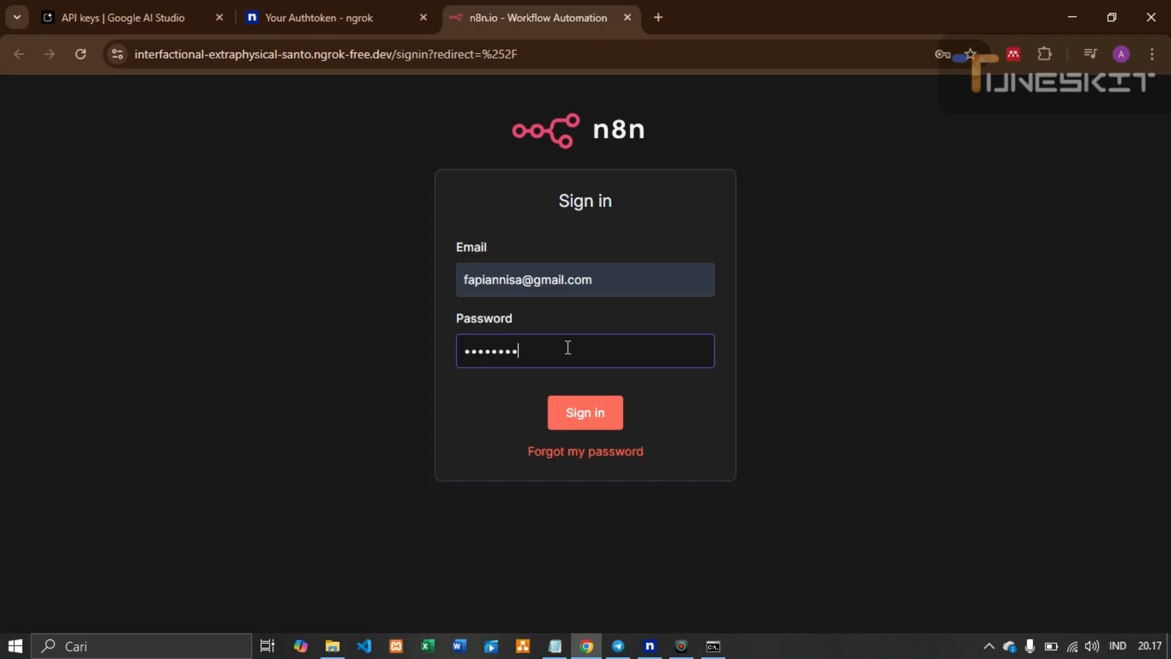
key("Return")
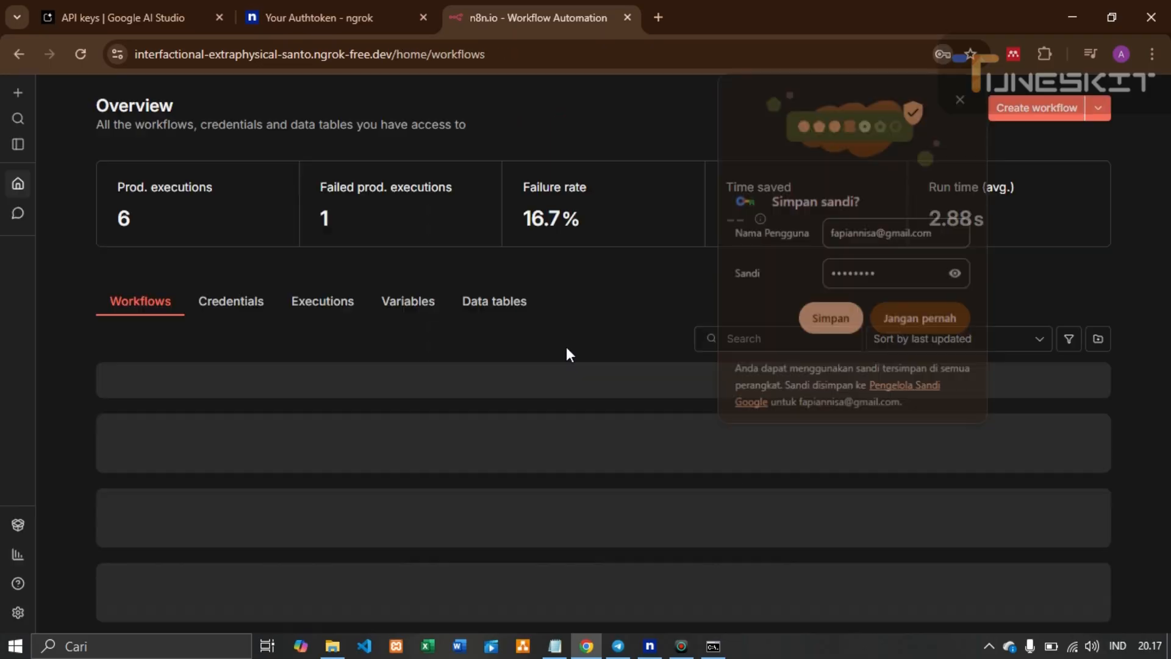
Save the login password in the browser, start a new workflow, then go back to Overview
left_click(848, 320)
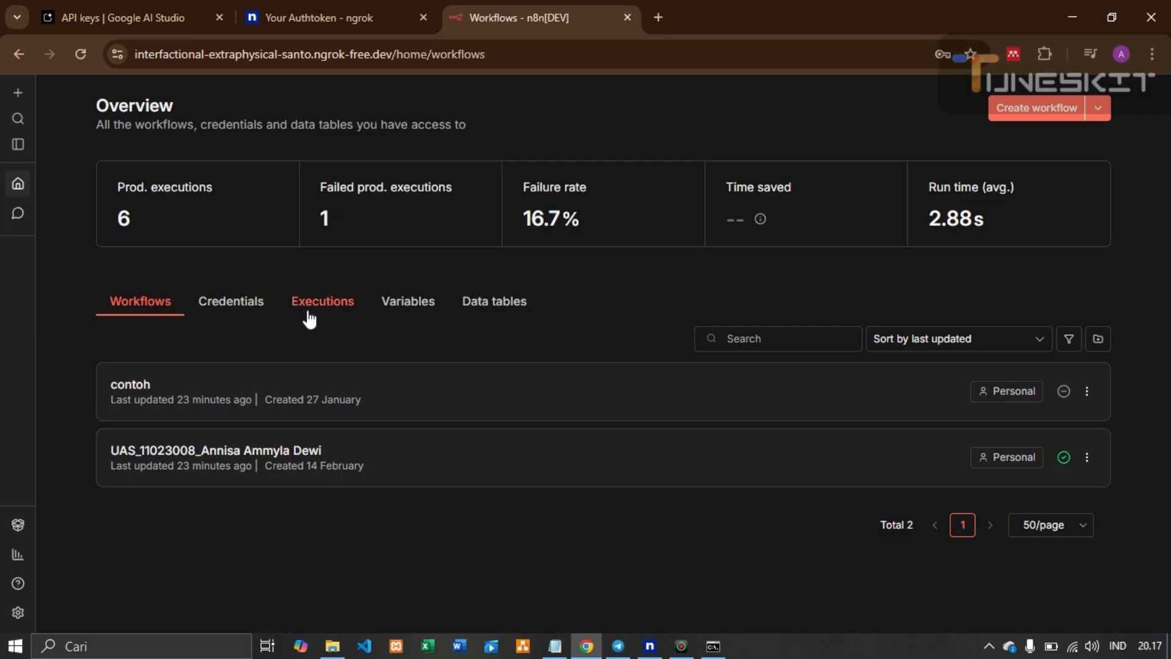
left_click(1033, 114)
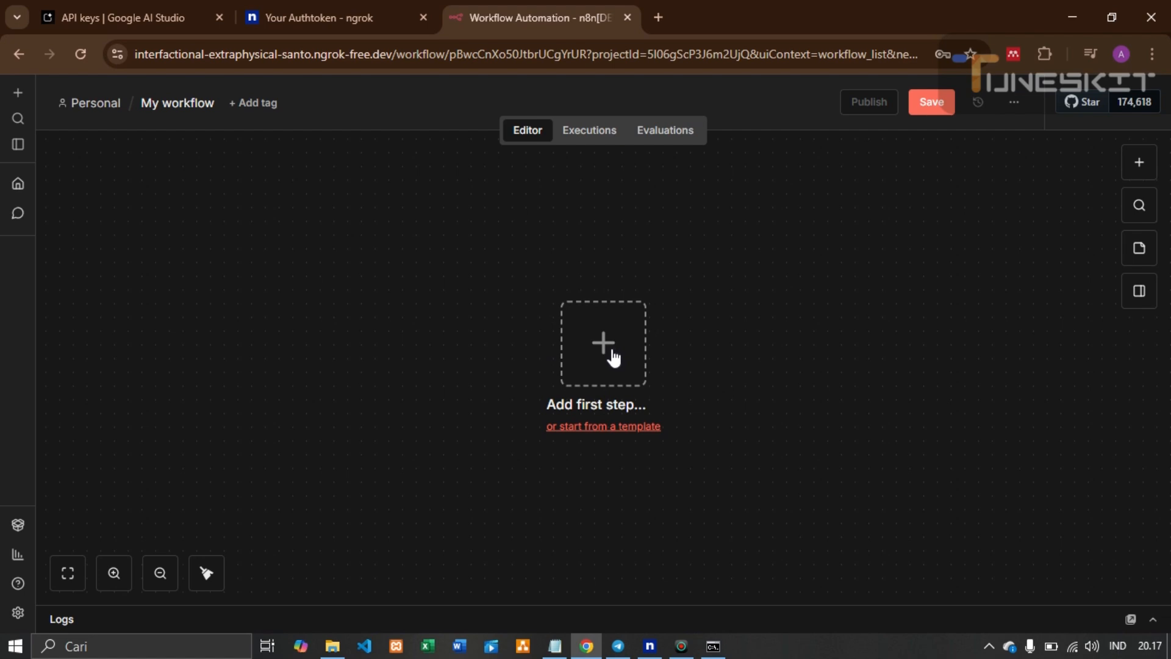
left_click(18, 54)
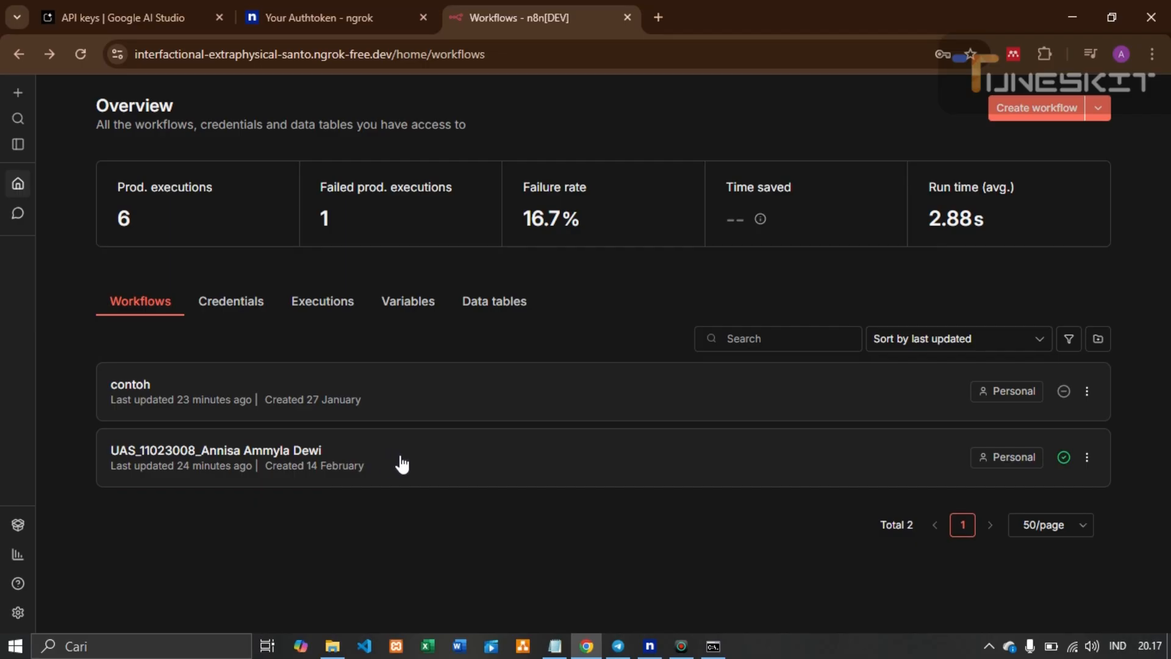
left_click(399, 464)
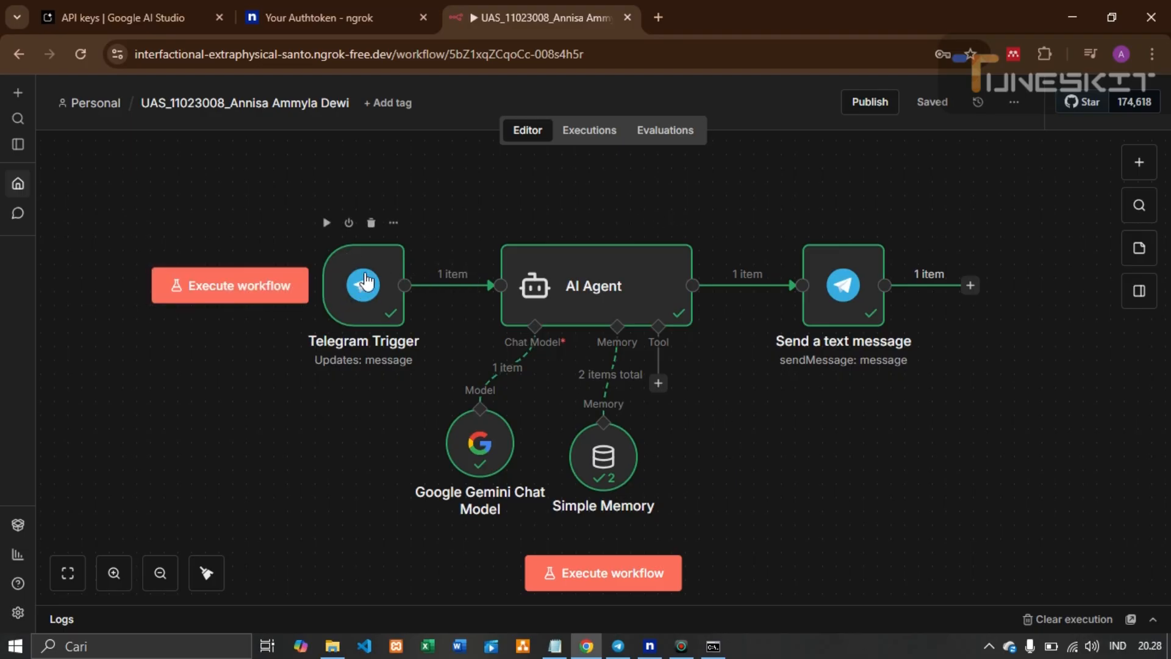
mouse_move(523, 324)
mouse_move(812, 275)
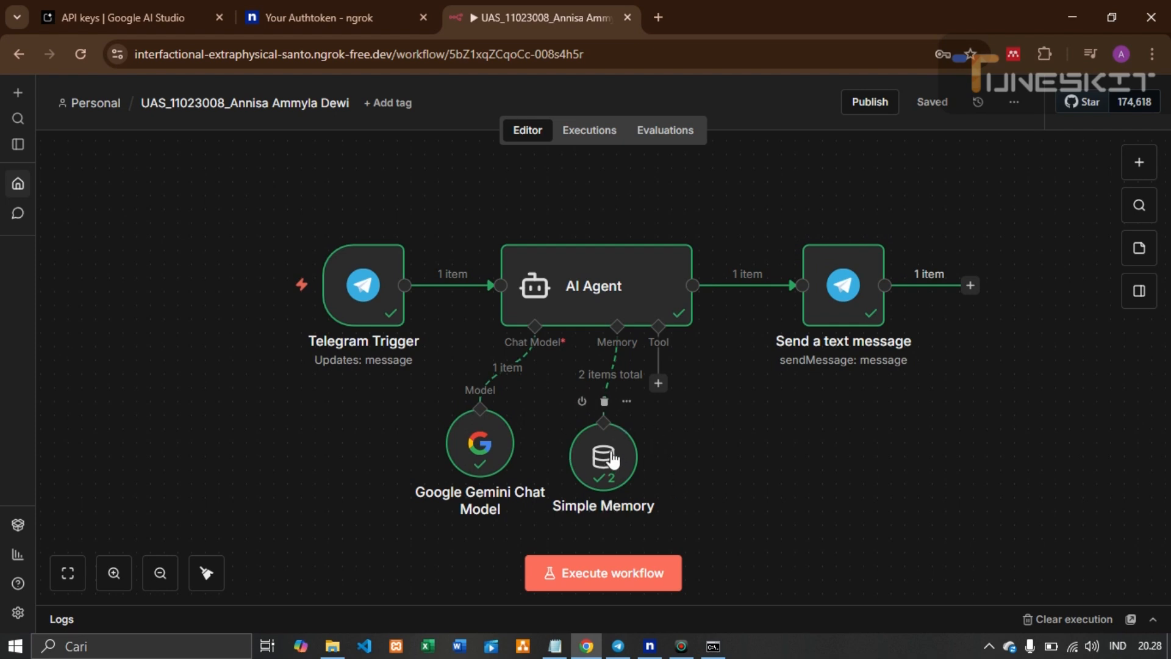
left_click_drag(612, 459, 610, 442)
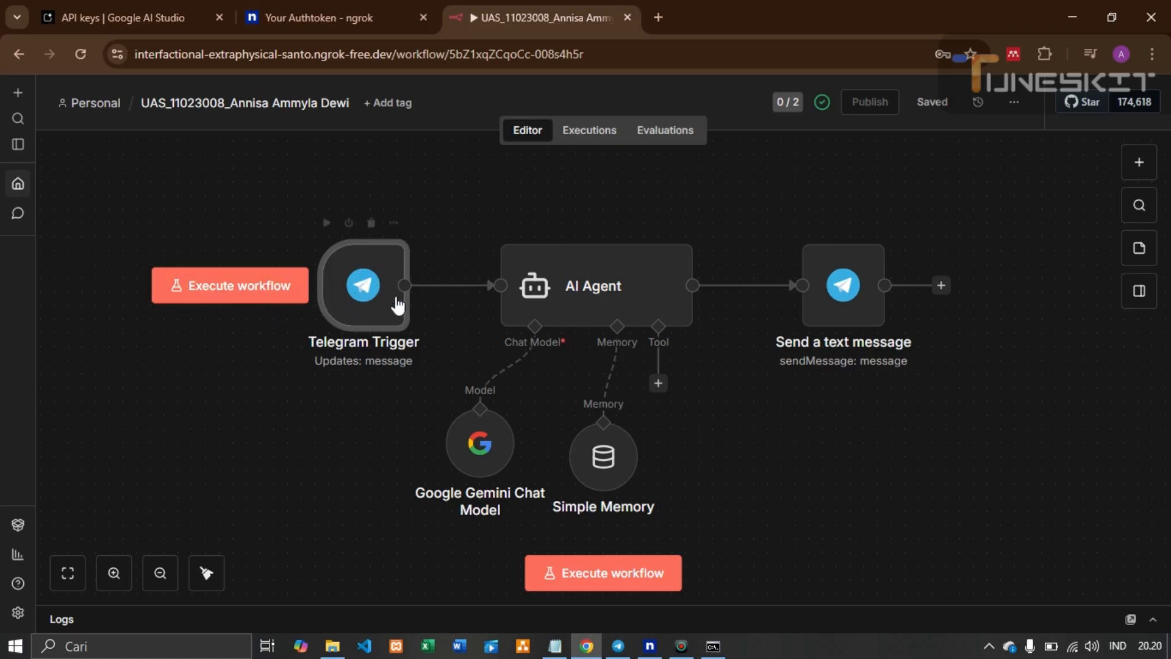
left_click(439, 286)
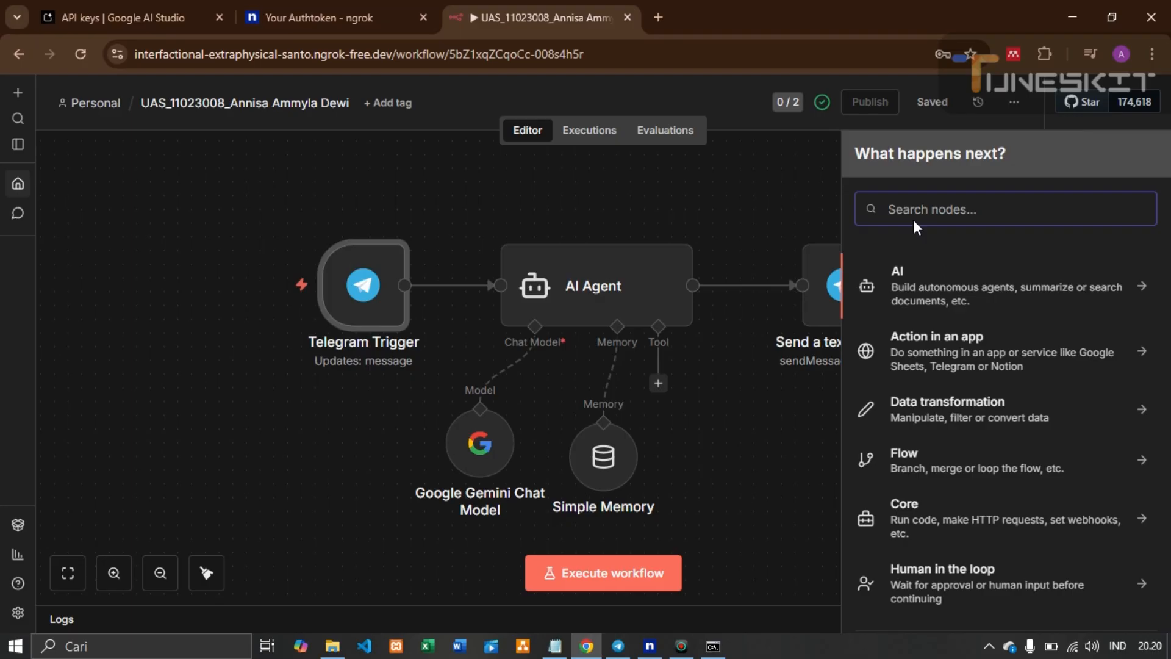
type("telegram trigger")
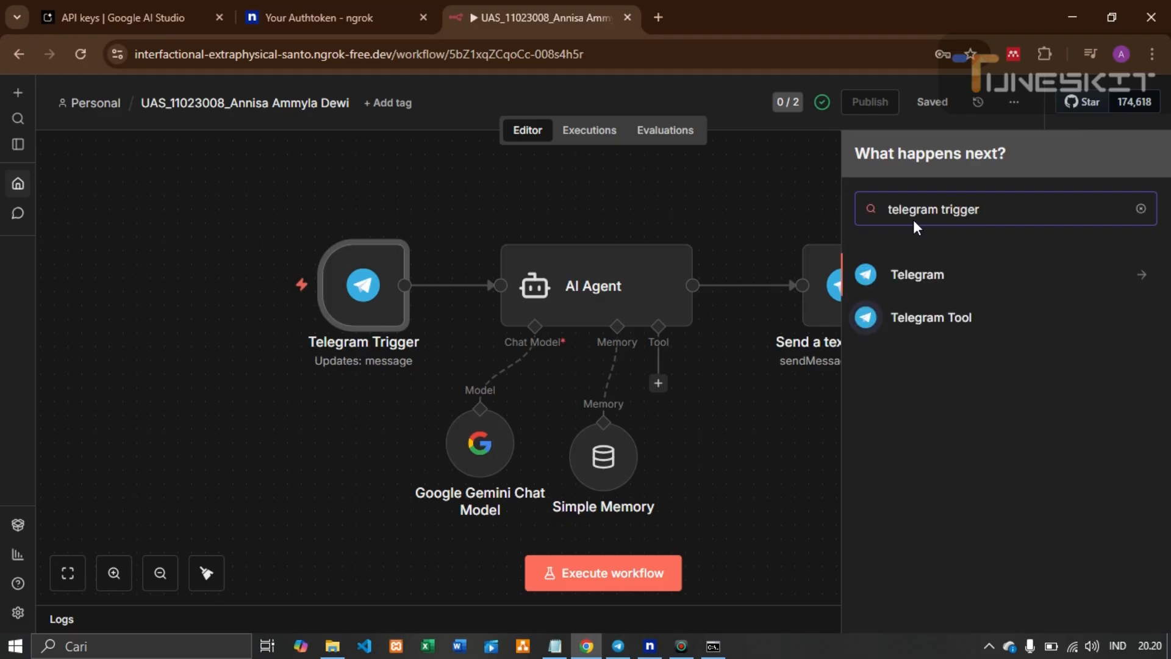
left_click(944, 275)
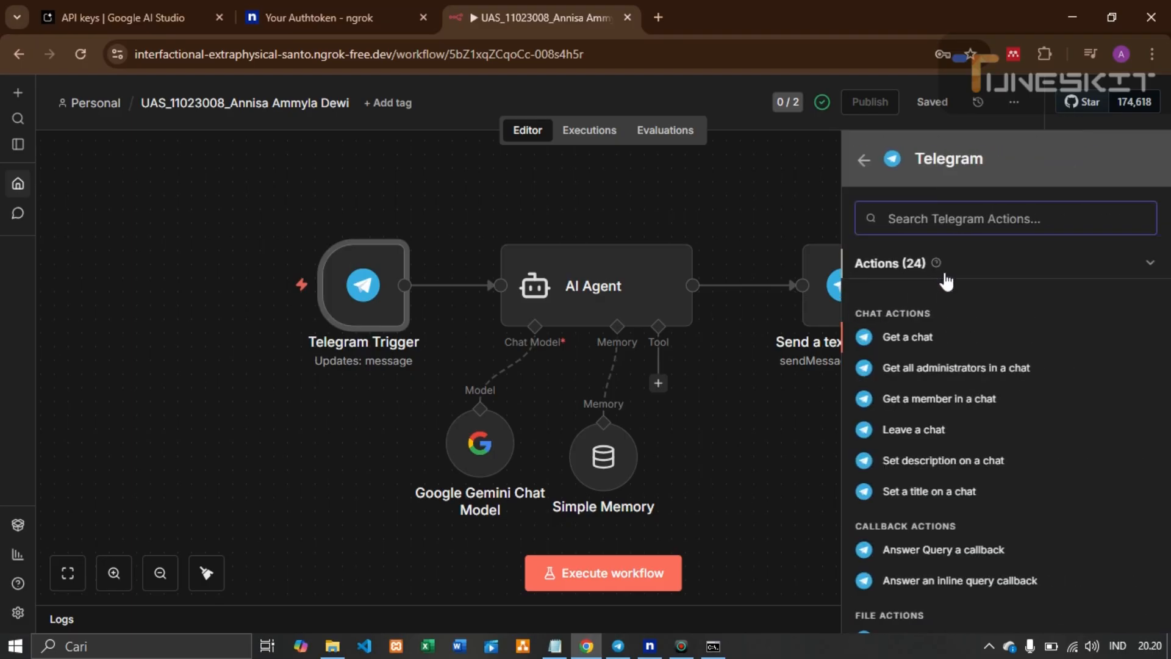
scroll(949, 386, "down", 10)
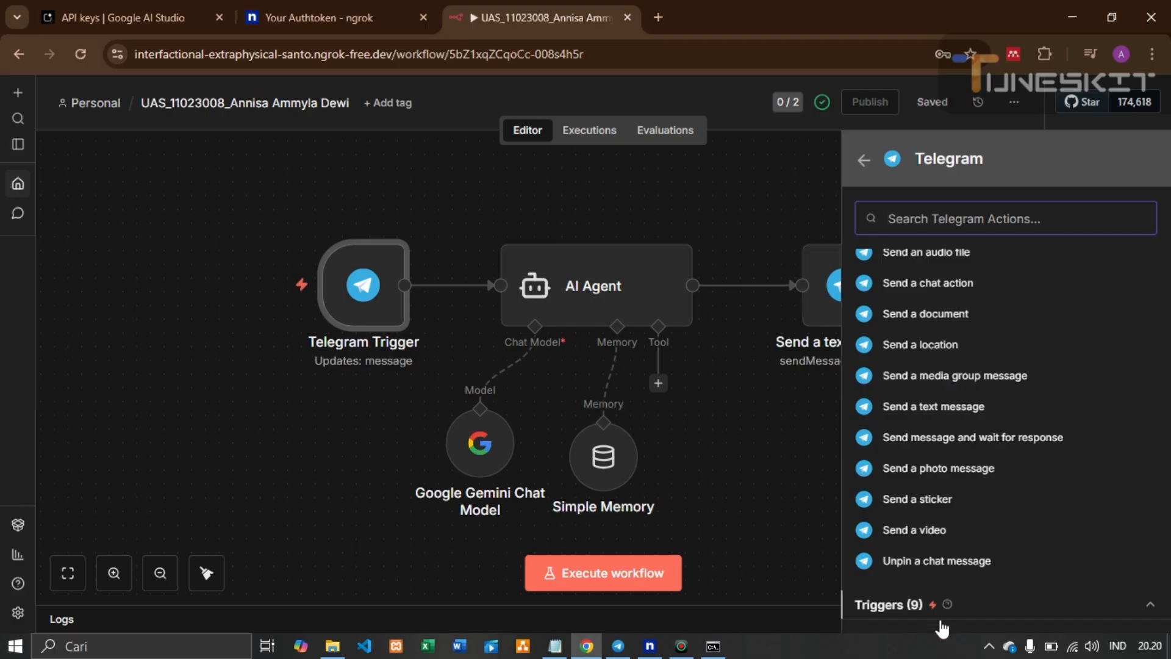
left_click(909, 605)
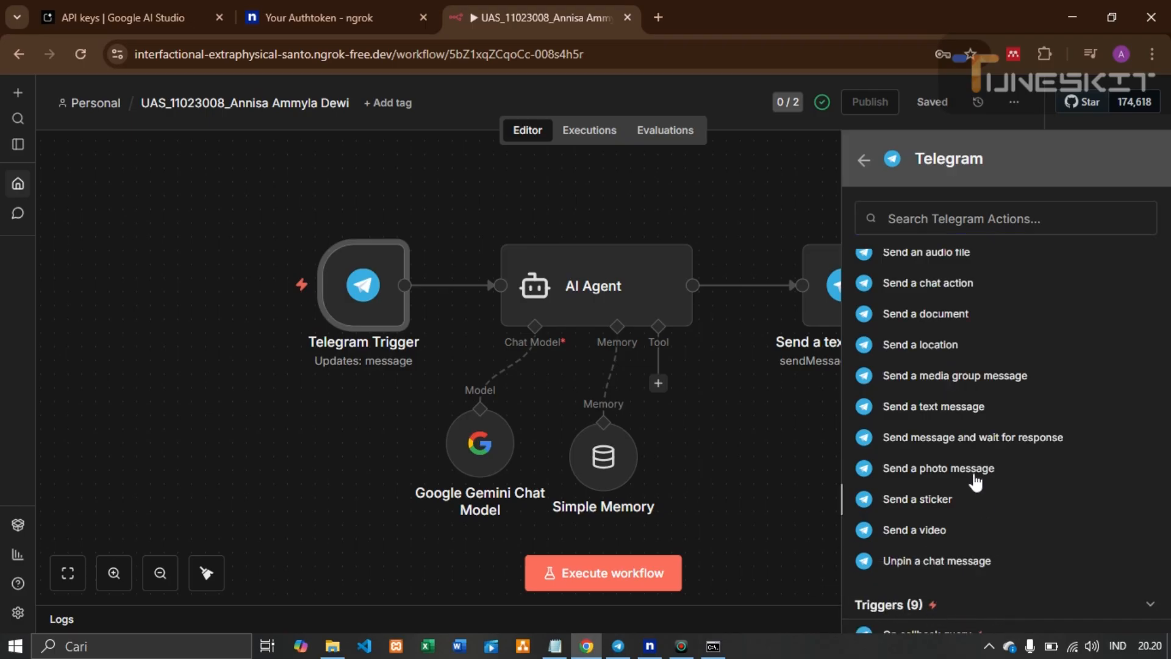
scroll(970, 457, "down", 5)
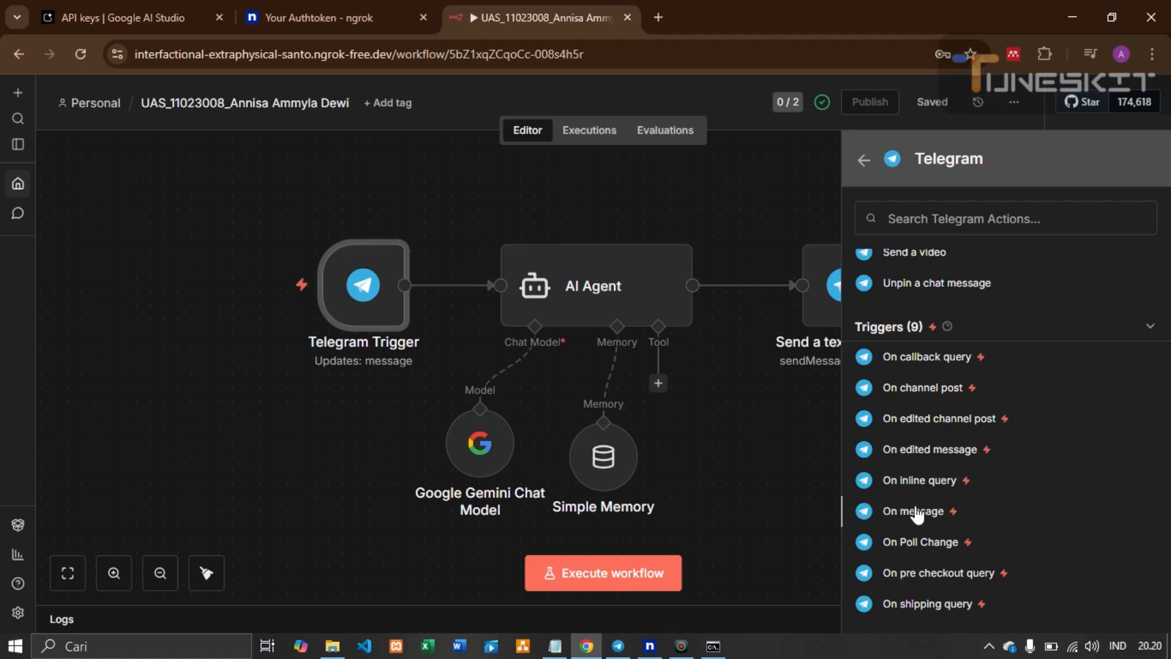
left_click(765, 445)
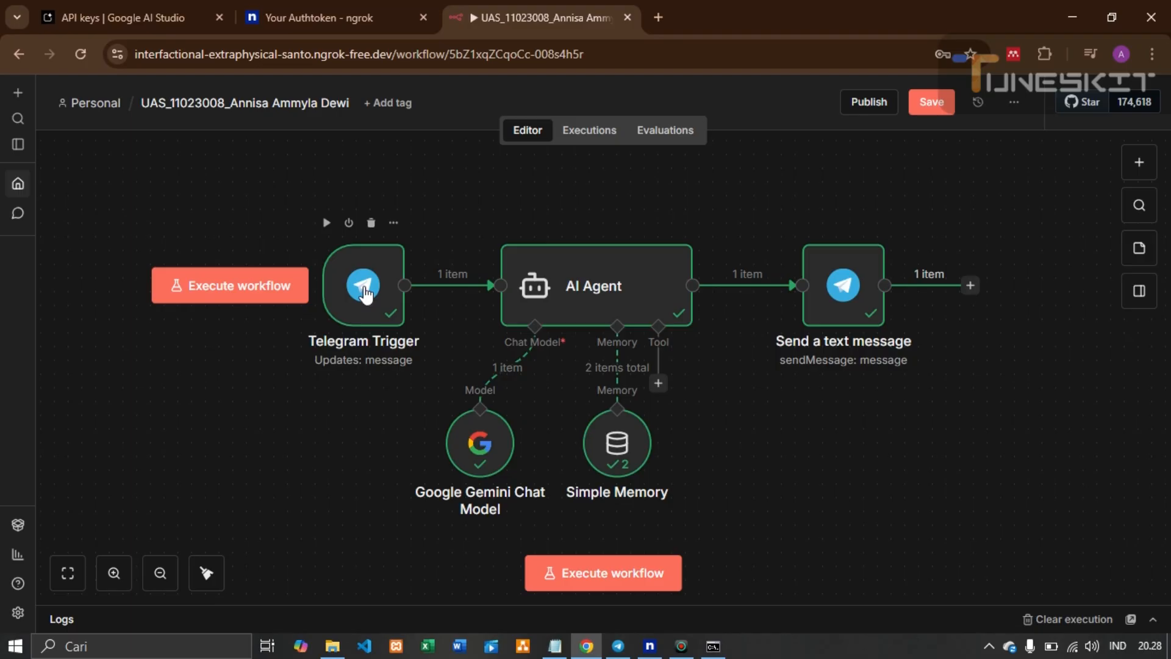
left_click(625, 652)
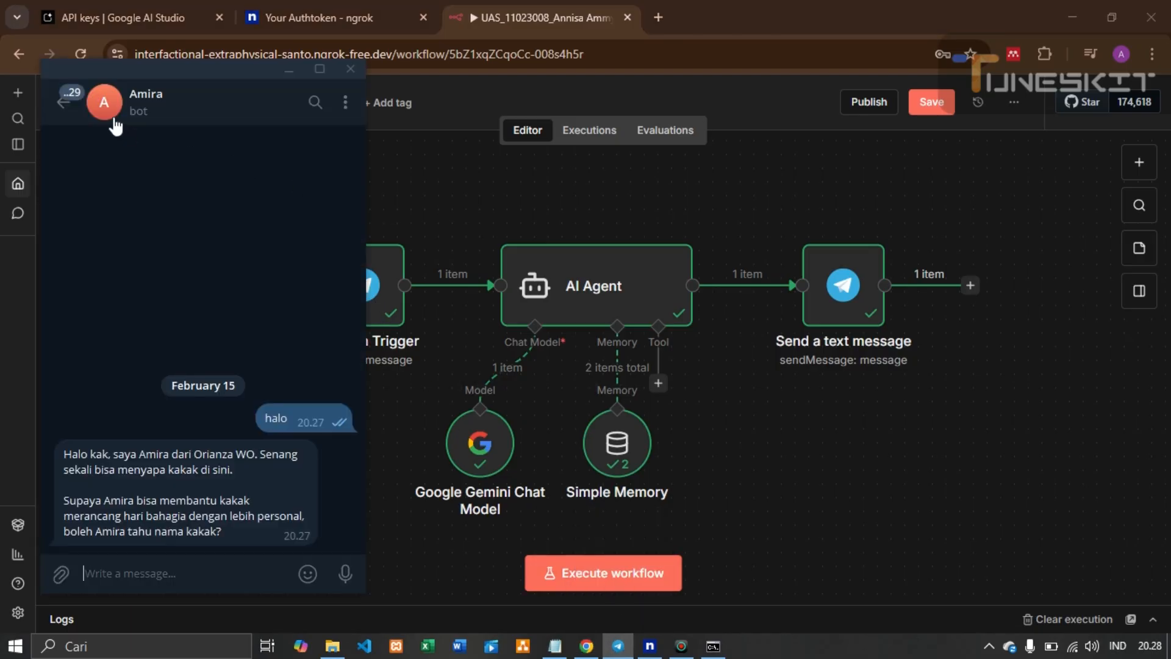
left_click(65, 105)
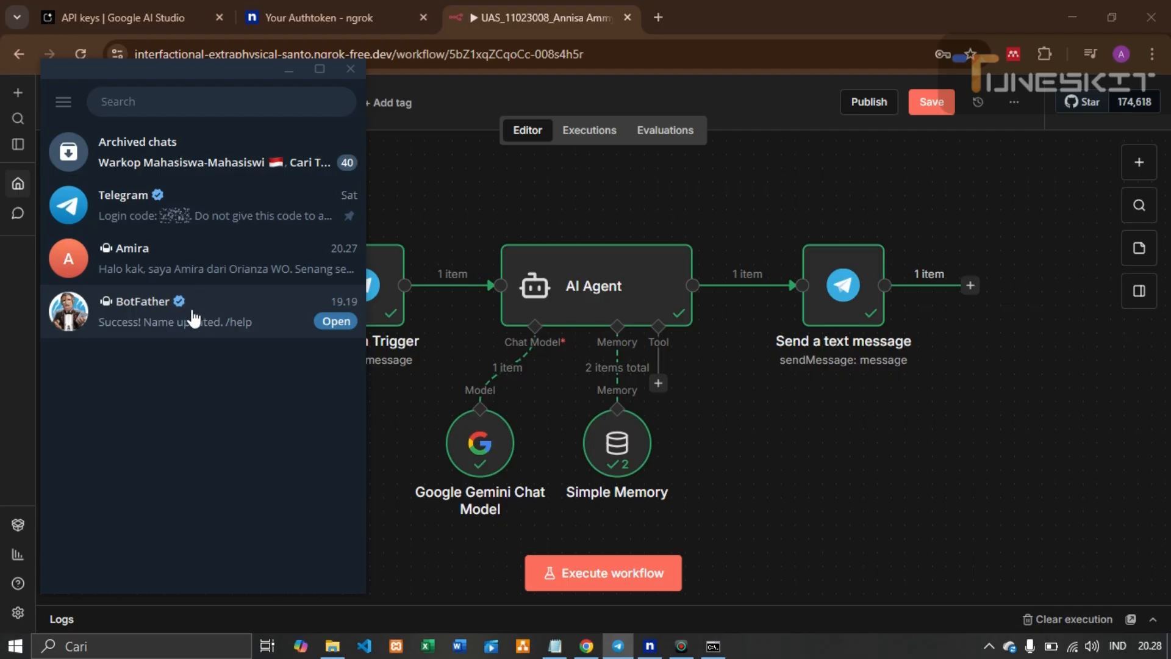
left_click(208, 311)
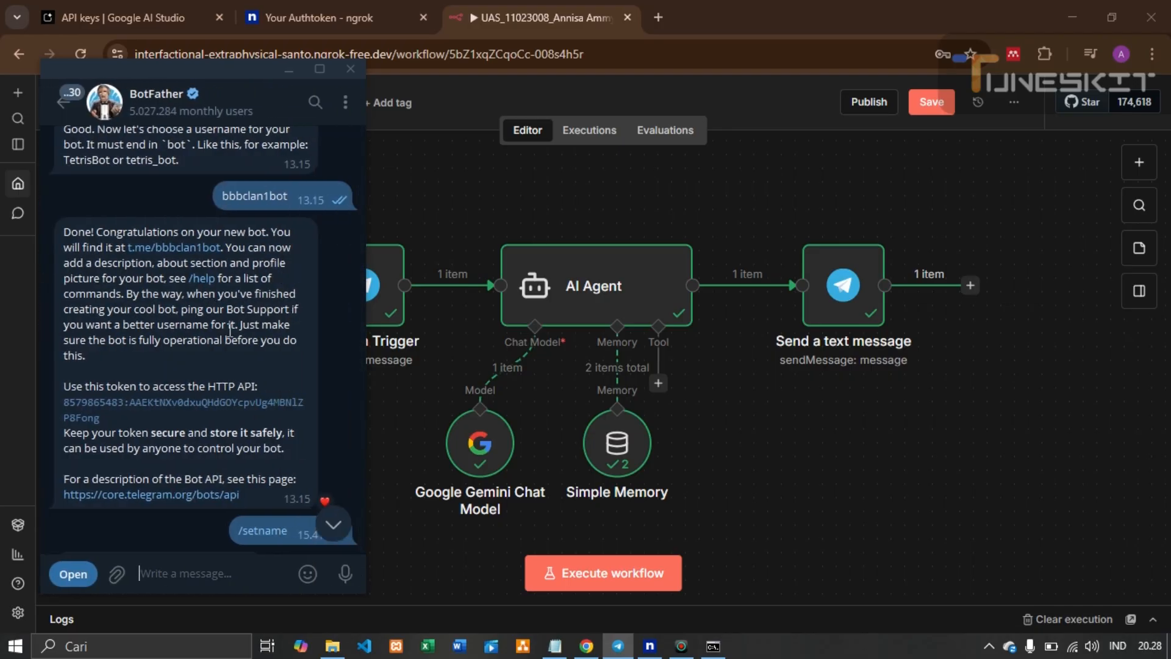
scroll(228, 329, "down", 3)
scroll(228, 329, "up", 15)
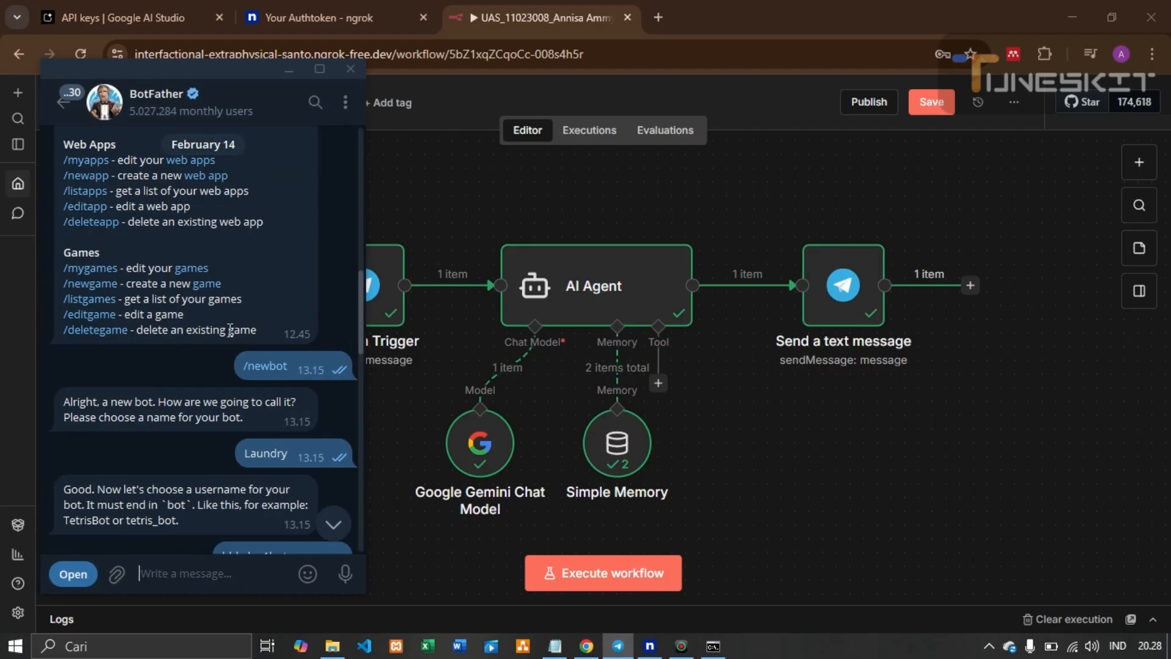
scroll(229, 330, "up", 6)
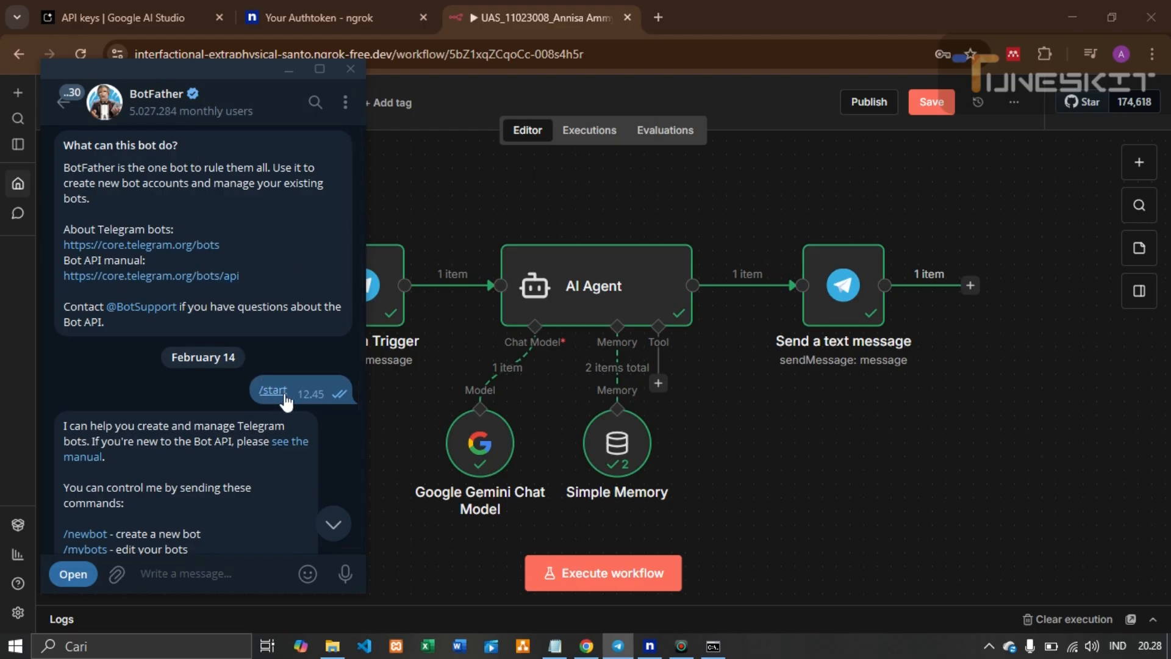
scroll(278, 336, "down", 4)
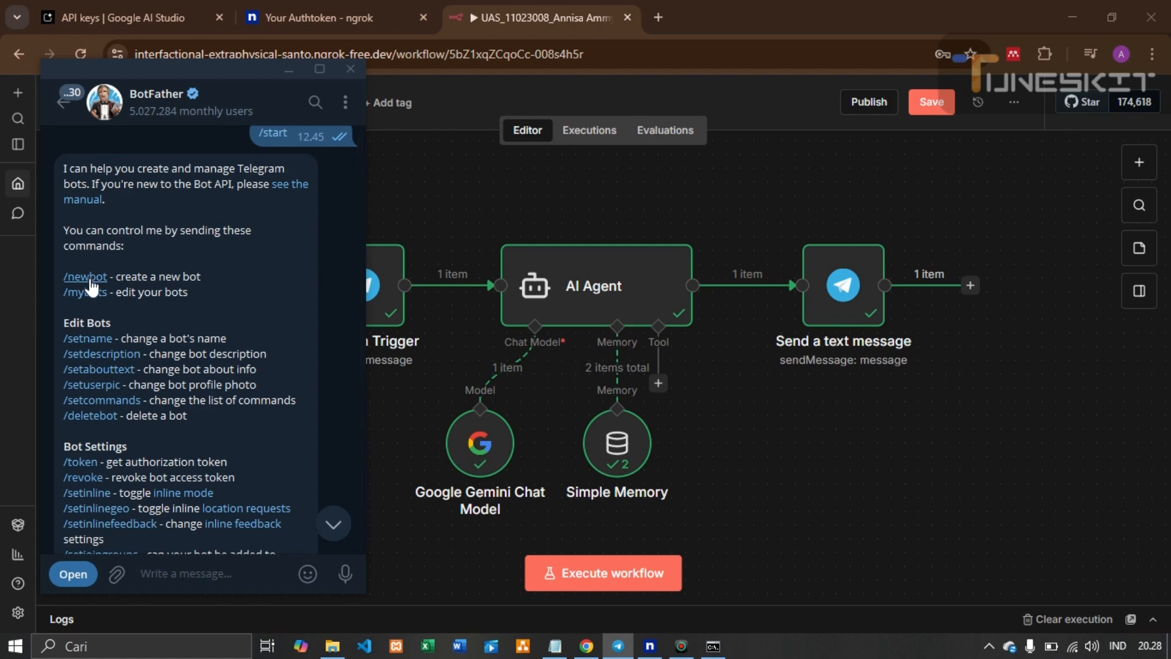
left_click_drag(115, 278, 209, 280)
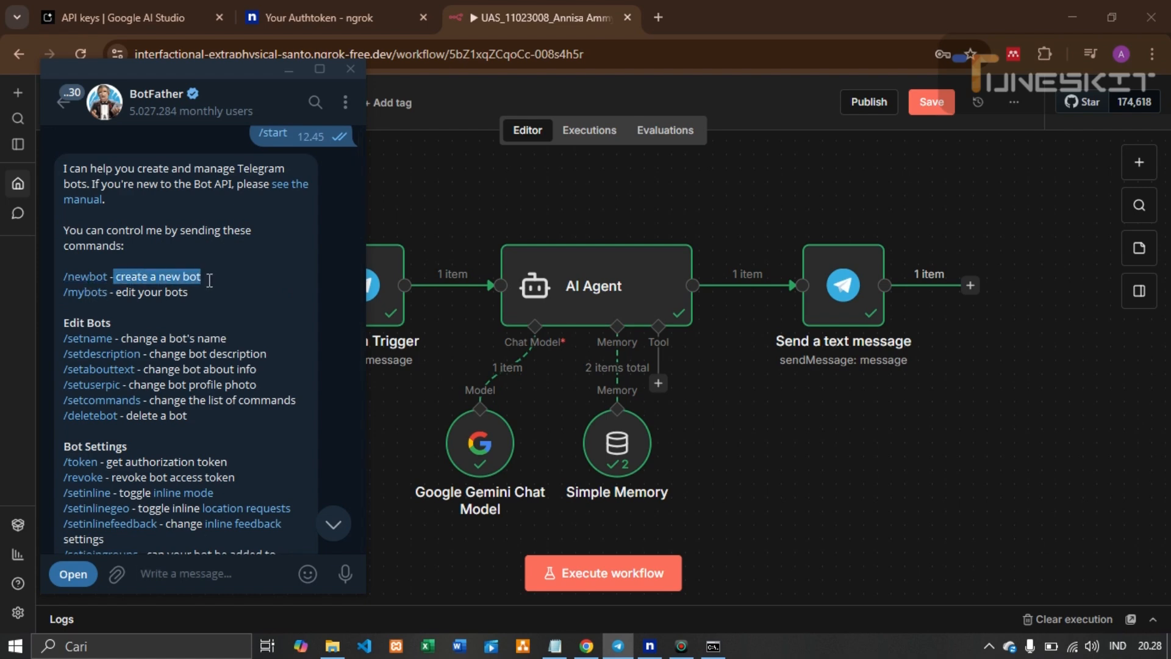
scroll(211, 279, "down", 10)
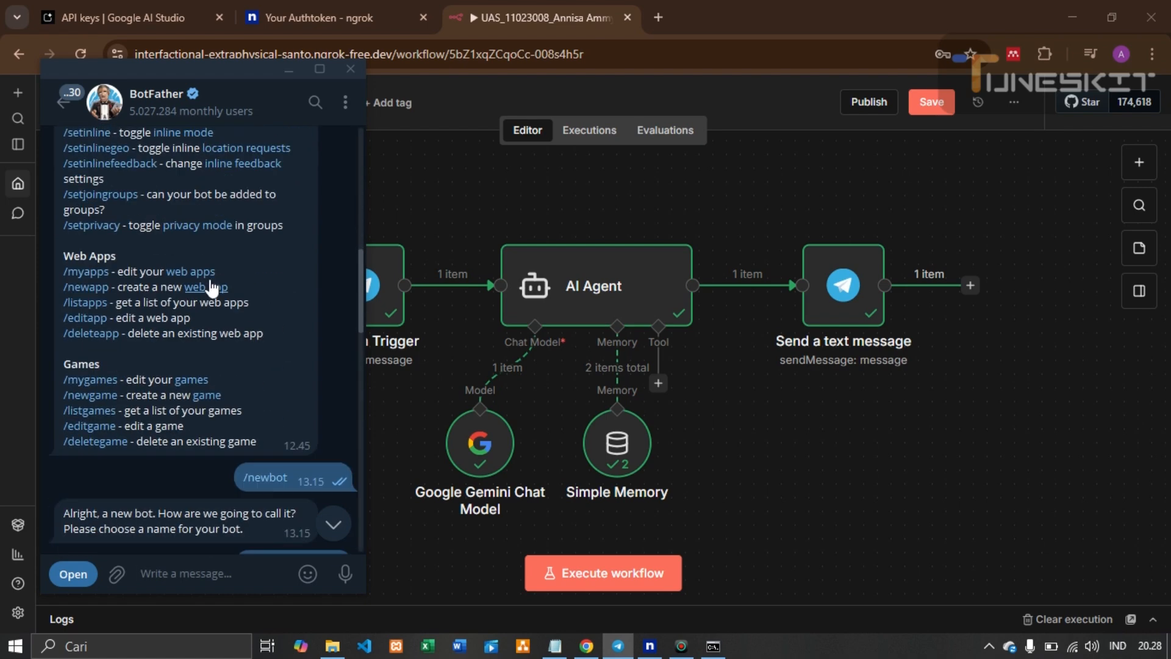
scroll(211, 280, "down", 3)
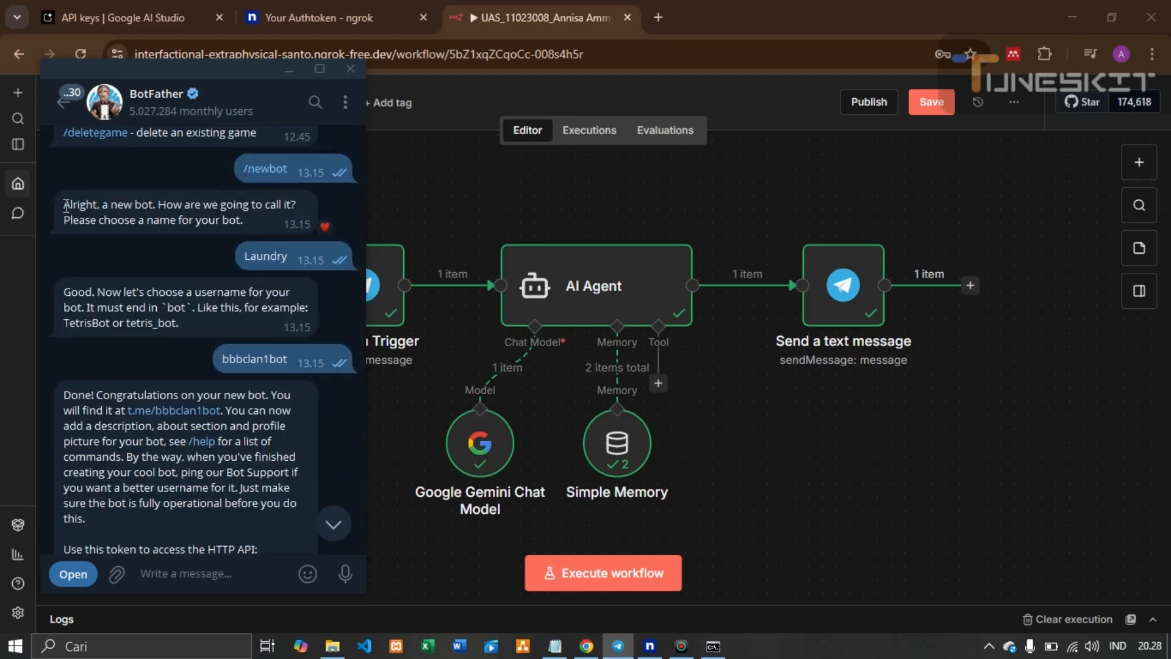
left_click_drag(67, 203, 242, 221)
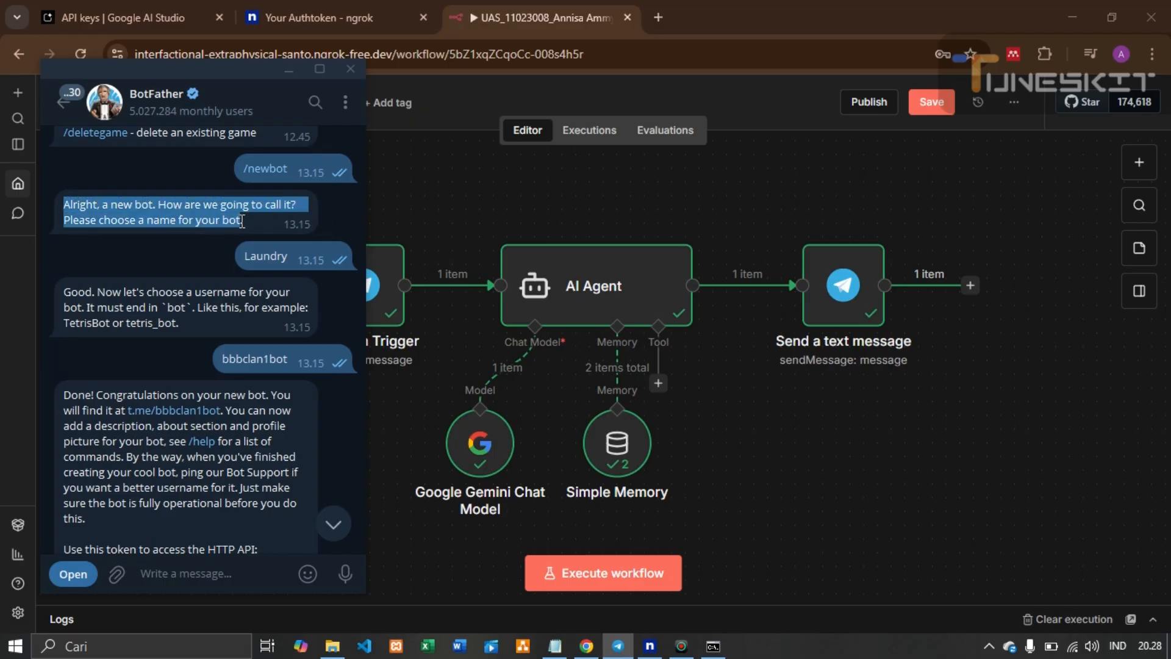
scroll(235, 225, "down", 1)
left_click(250, 207)
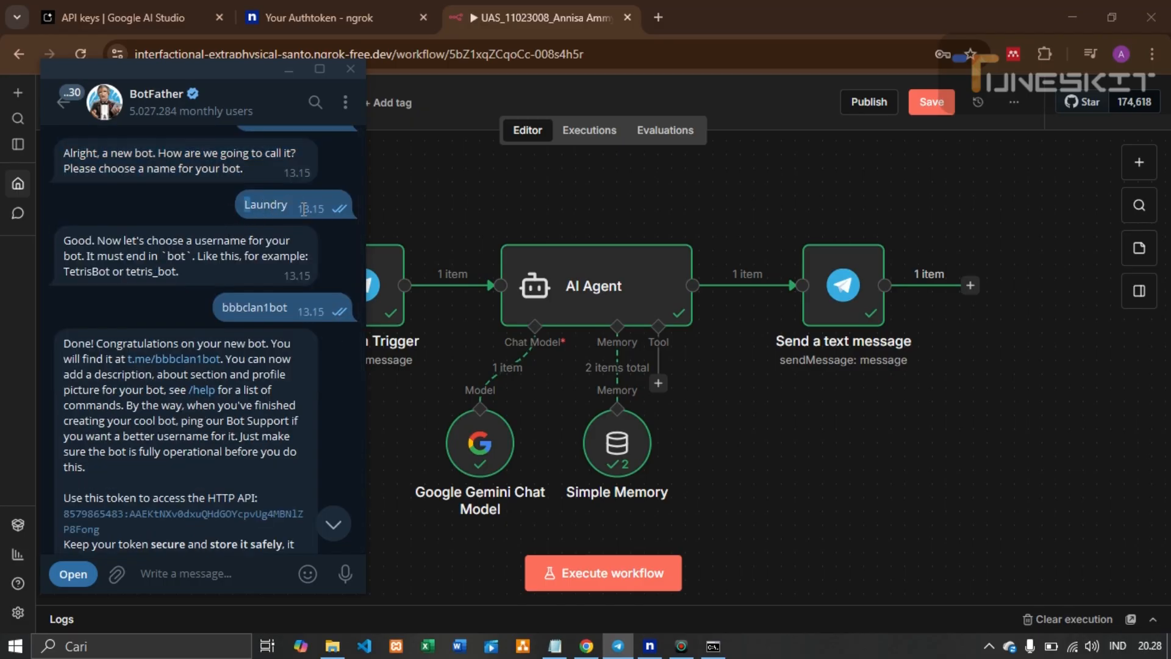
mouse_move(92, 250)
mouse_move(196, 240)
left_mouse_down()
mouse_move(205, 248)
mouse_move(173, 256)
mouse_move(186, 261)
left_mouse_up()
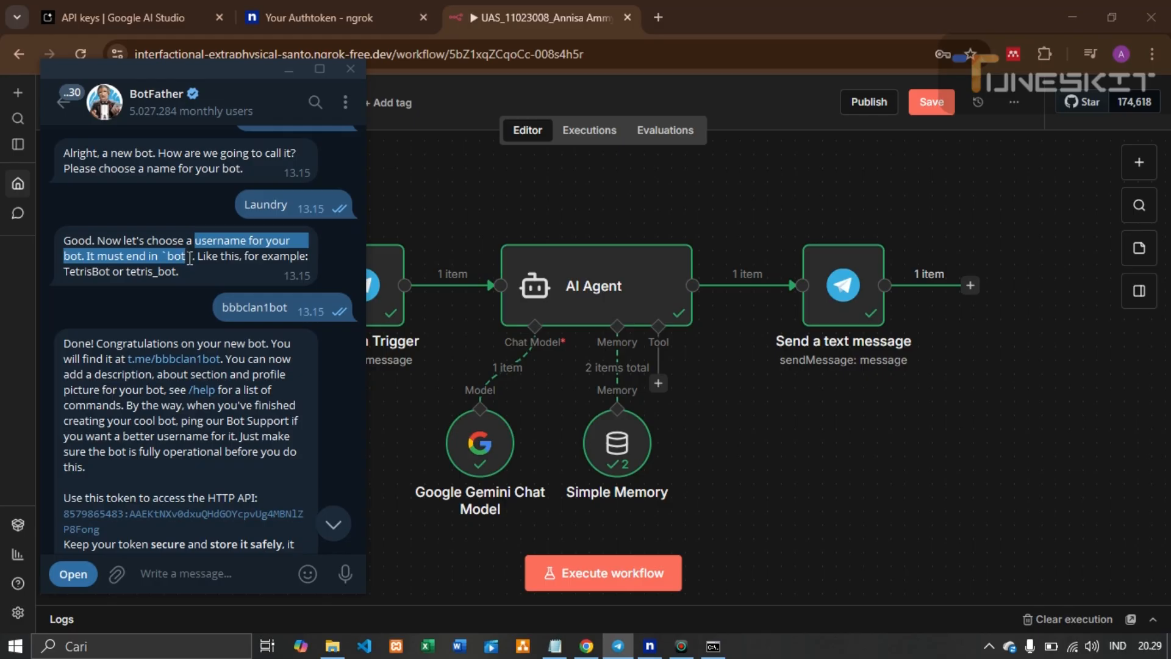
left_click(183, 276)
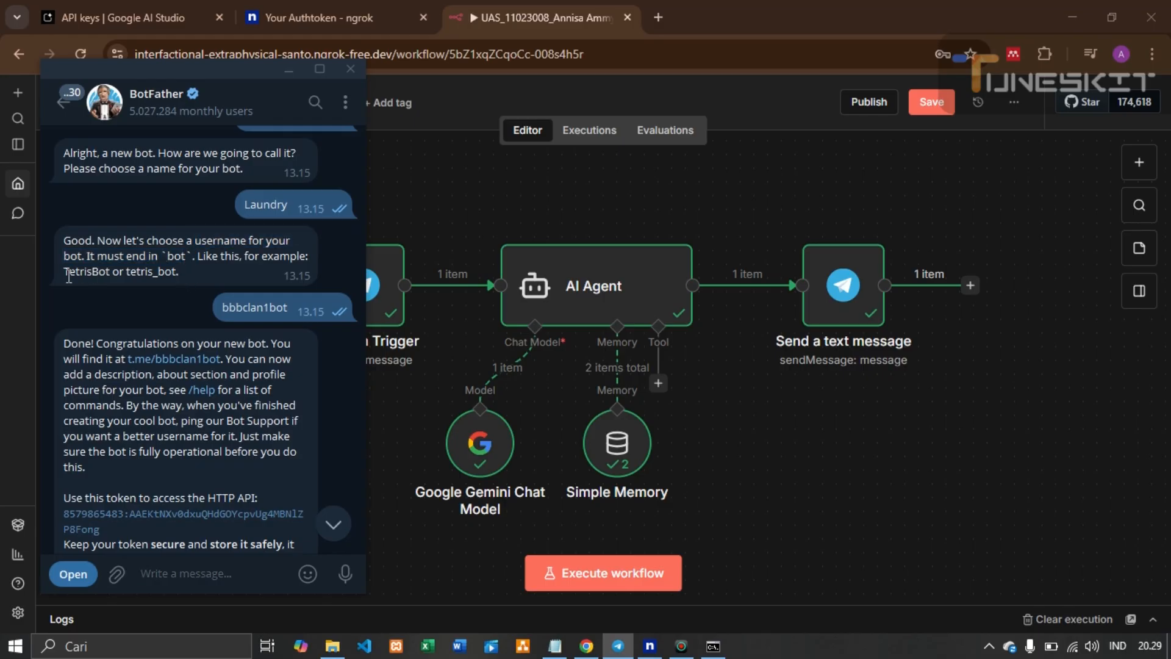
left_click_drag(69, 273, 176, 271)
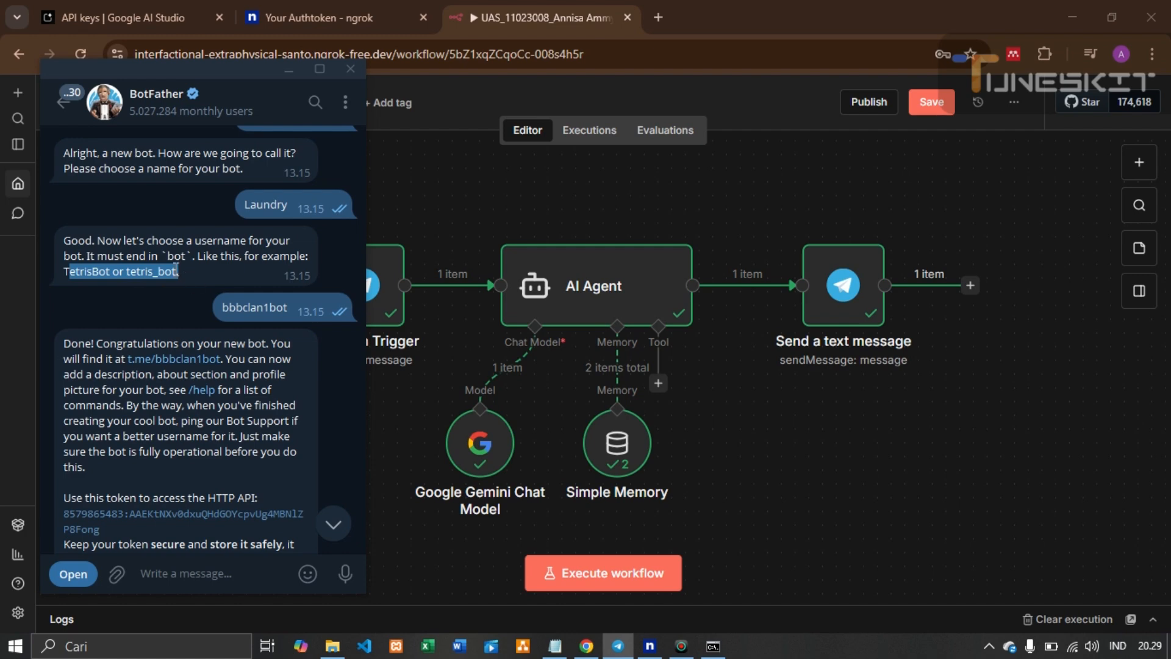
left_click_drag(287, 310, 221, 304)
scroll(239, 336, "down", 3)
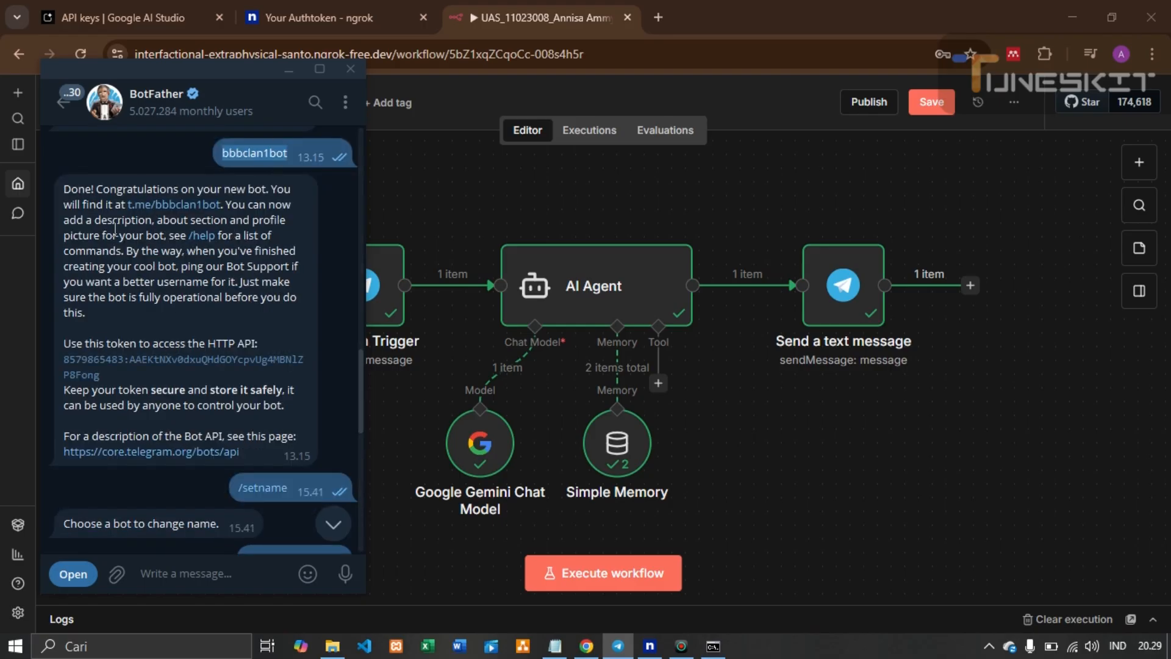
Copy the bot's HTTP API token from BotFather's 'Done! Congratulations' message, then bring n8n forward
left_click_drag(79, 194, 198, 306)
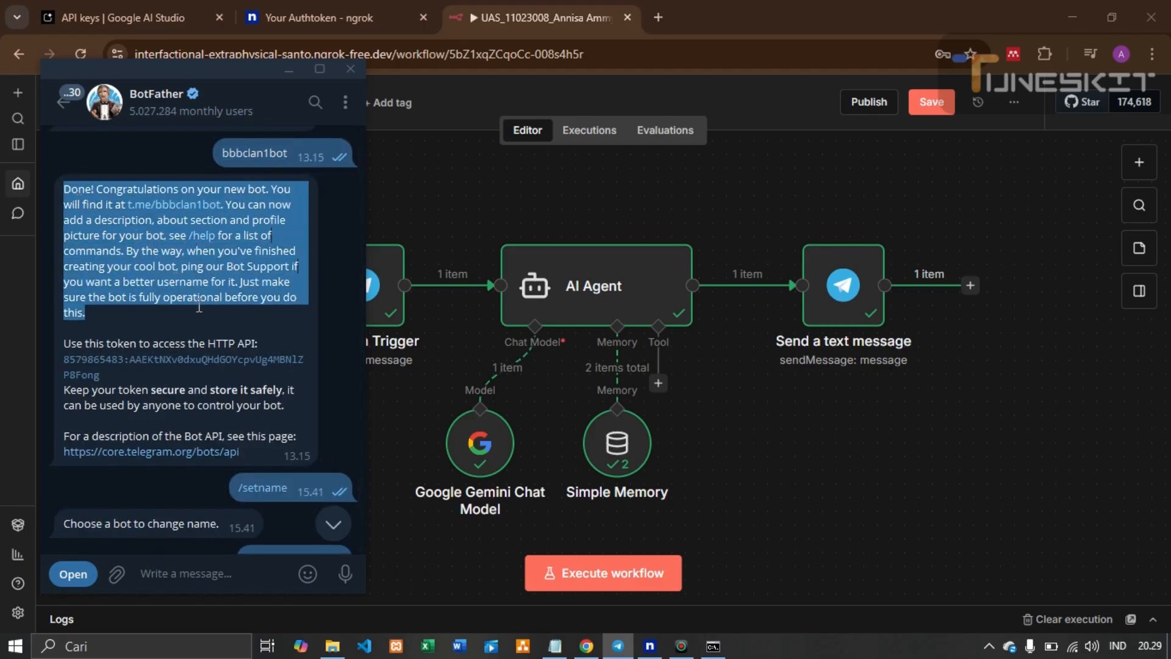
double_click(223, 371)
left_click(222, 370)
left_click(78, 323)
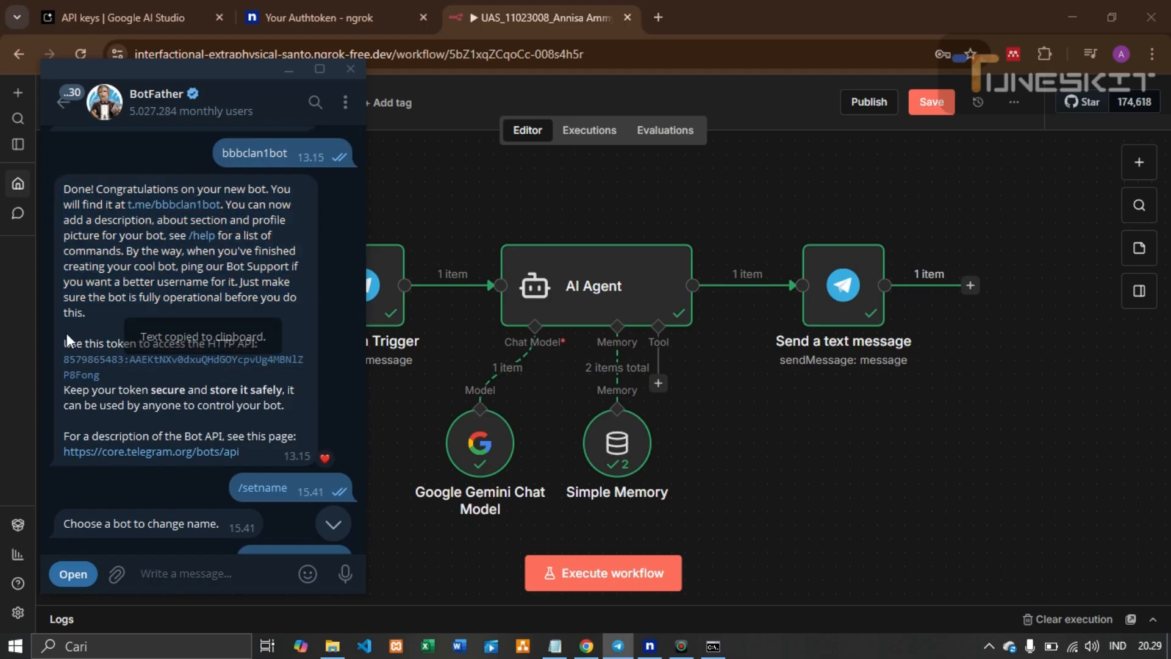
left_click_drag(64, 341, 106, 385)
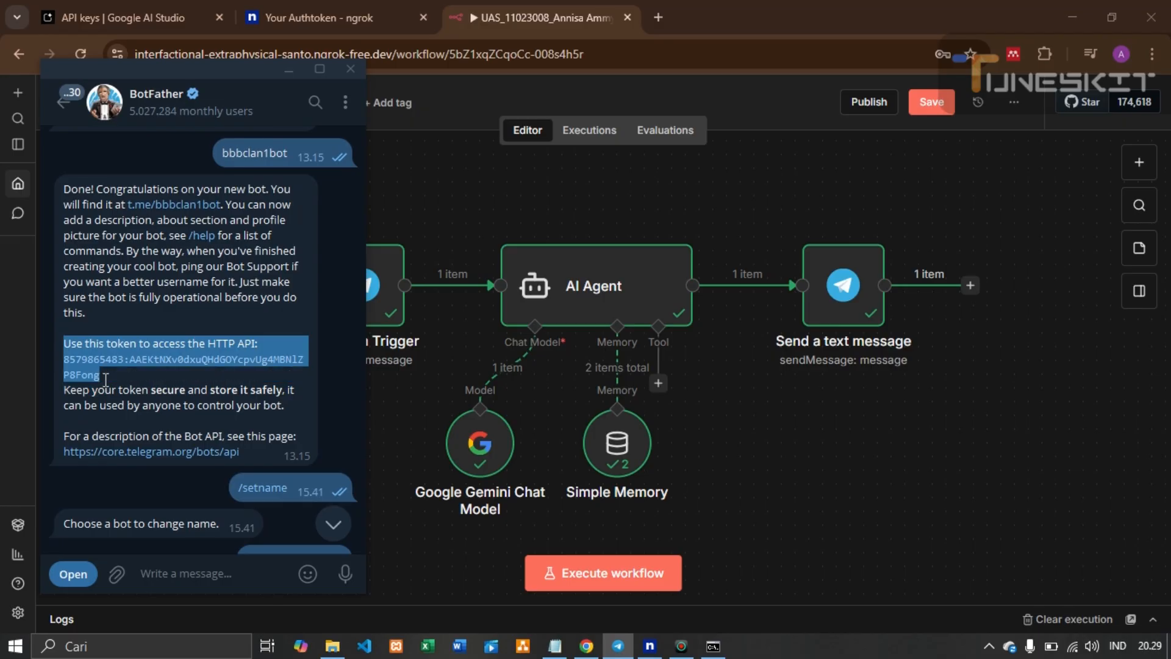
left_click(130, 383)
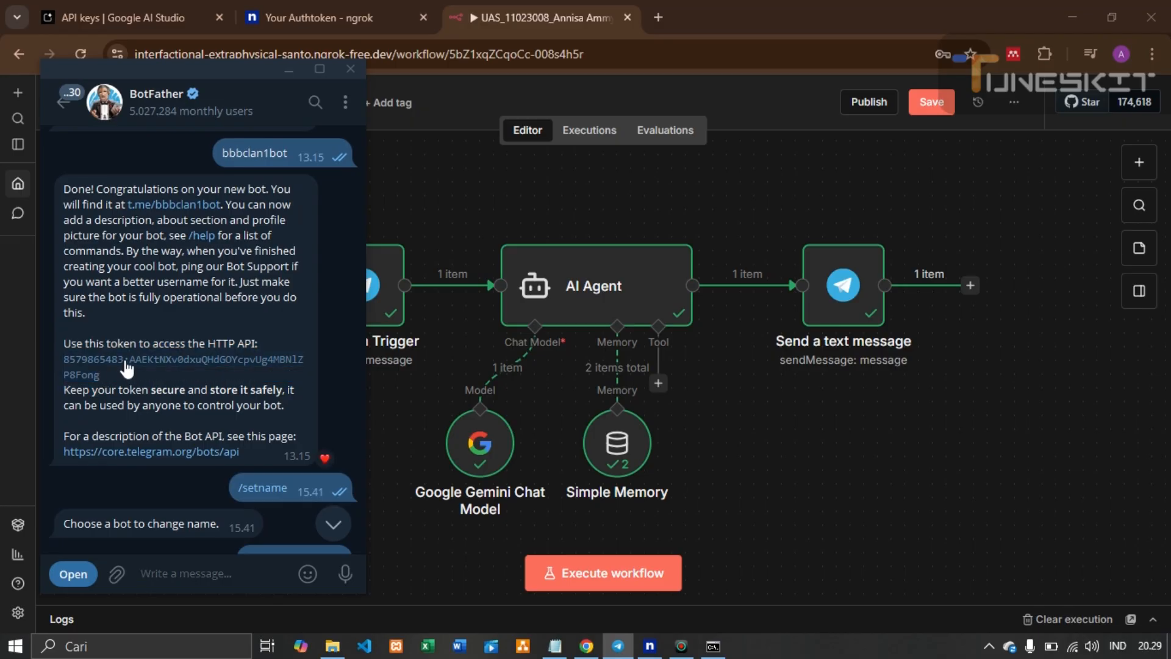
left_click(126, 364)
left_click(405, 217)
Open the Telegram Trigger, start a new credential with the pasted bot token, then discard it
left_click(352, 294)
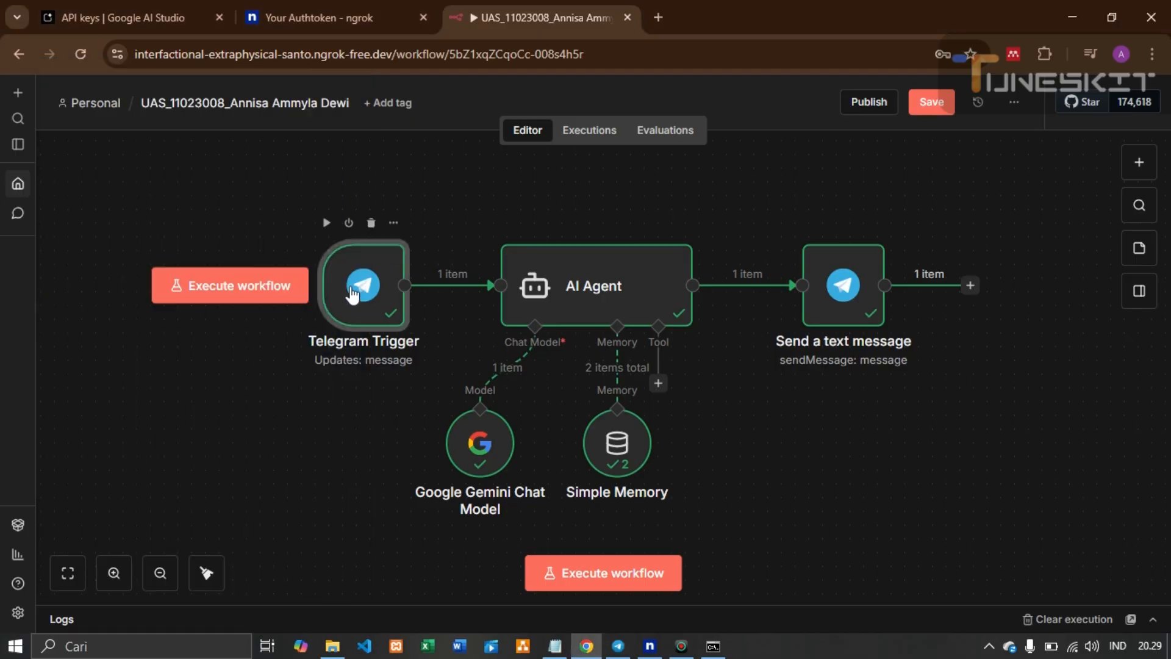
double_click(351, 294)
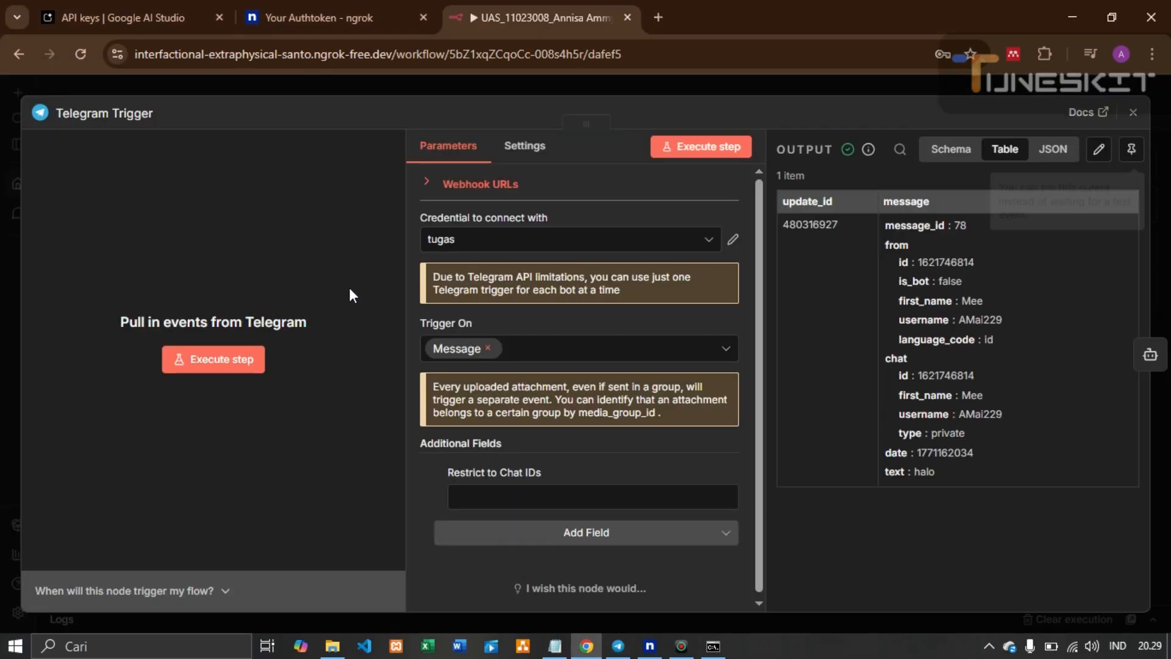
left_click(559, 246)
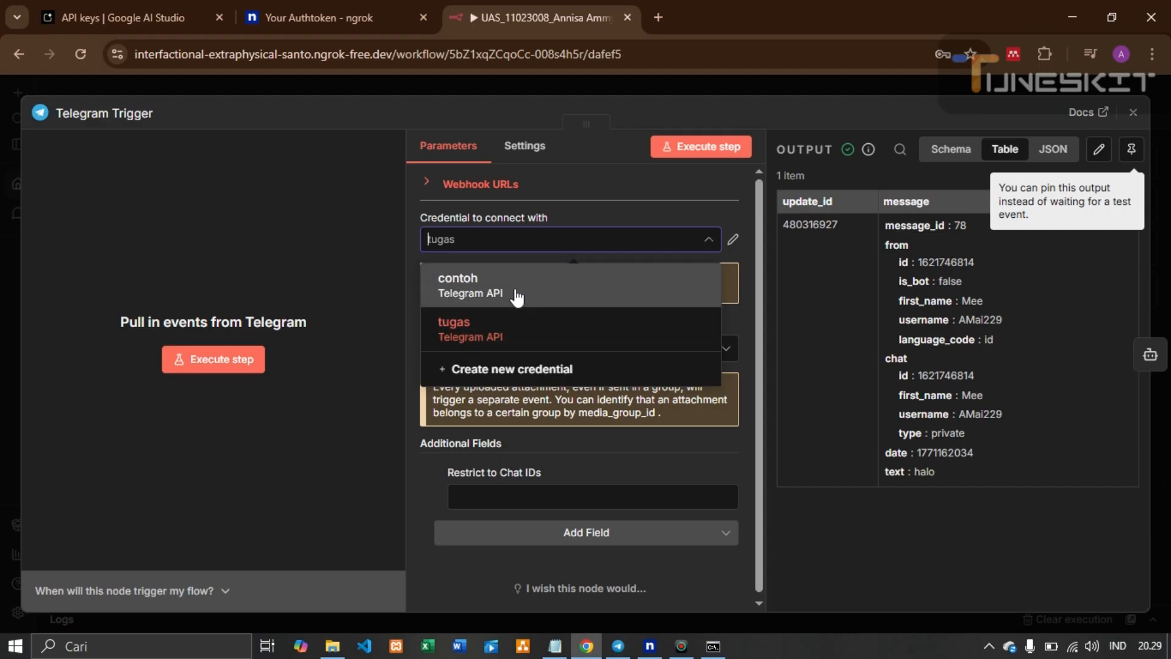
left_click(528, 370)
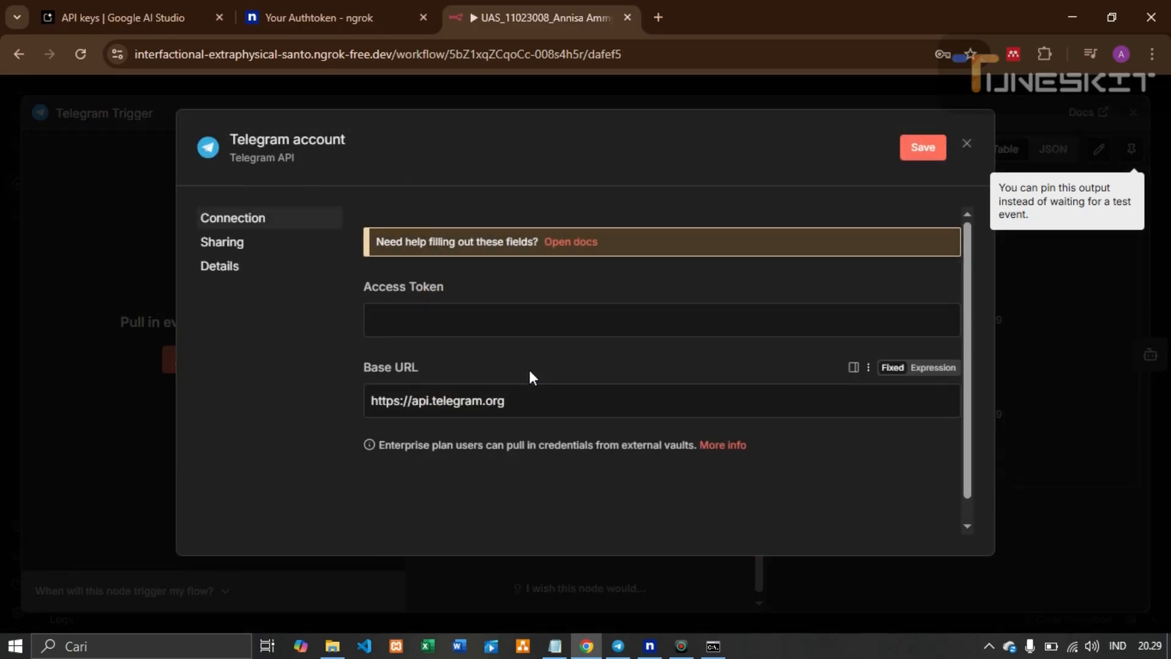
left_click(518, 321)
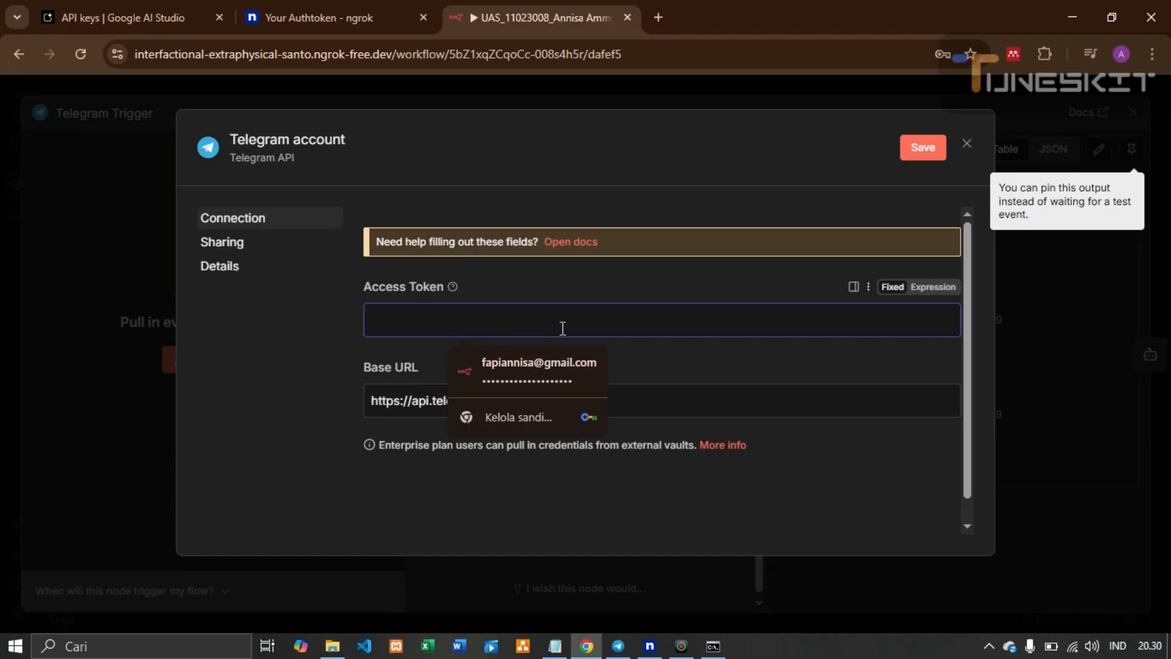
key("ctrl+v")
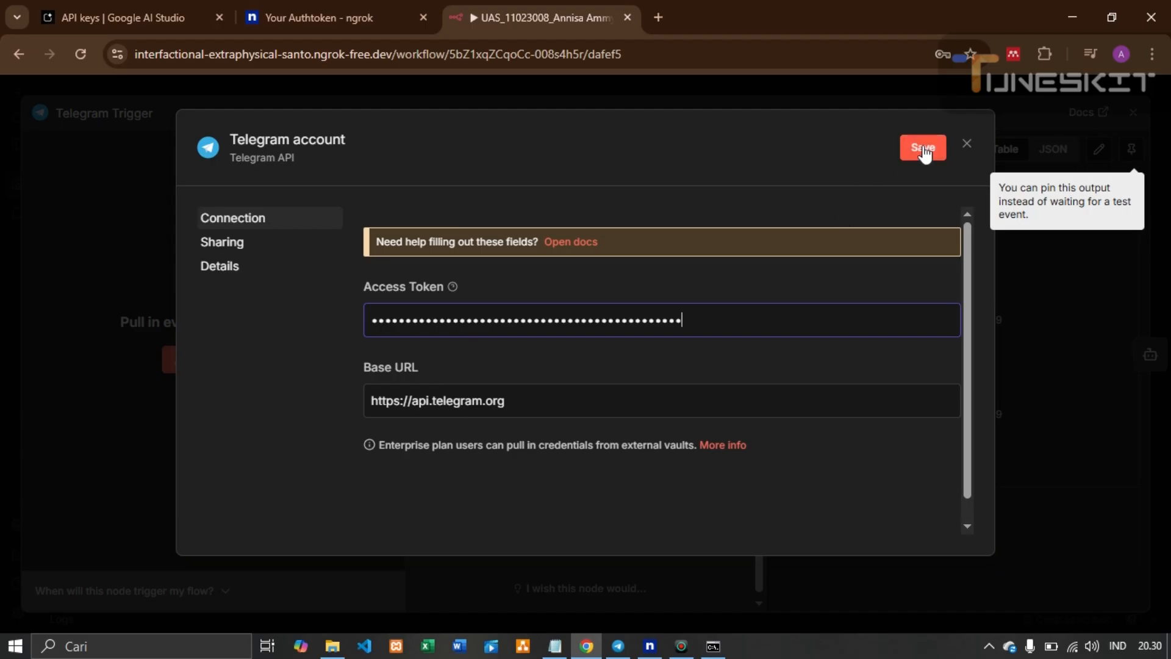
left_click(967, 144)
left_click(647, 399)
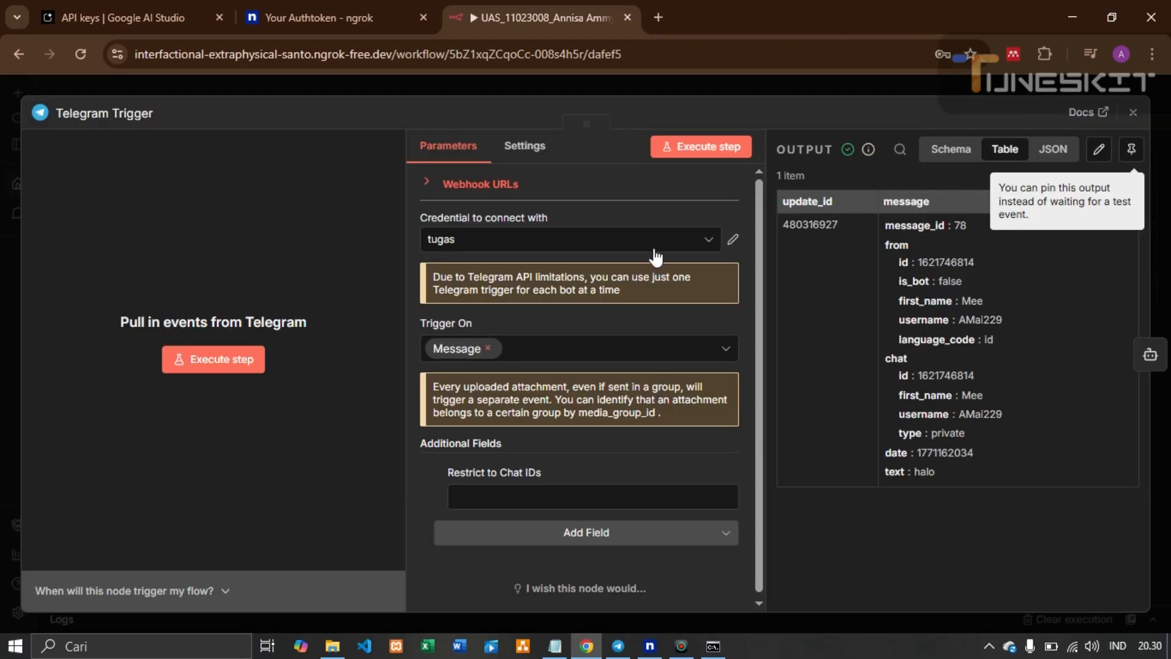
Keep tugas as the trigger credential, verify its connection tested successfully, and start listening for a test event
left_click(570, 330)
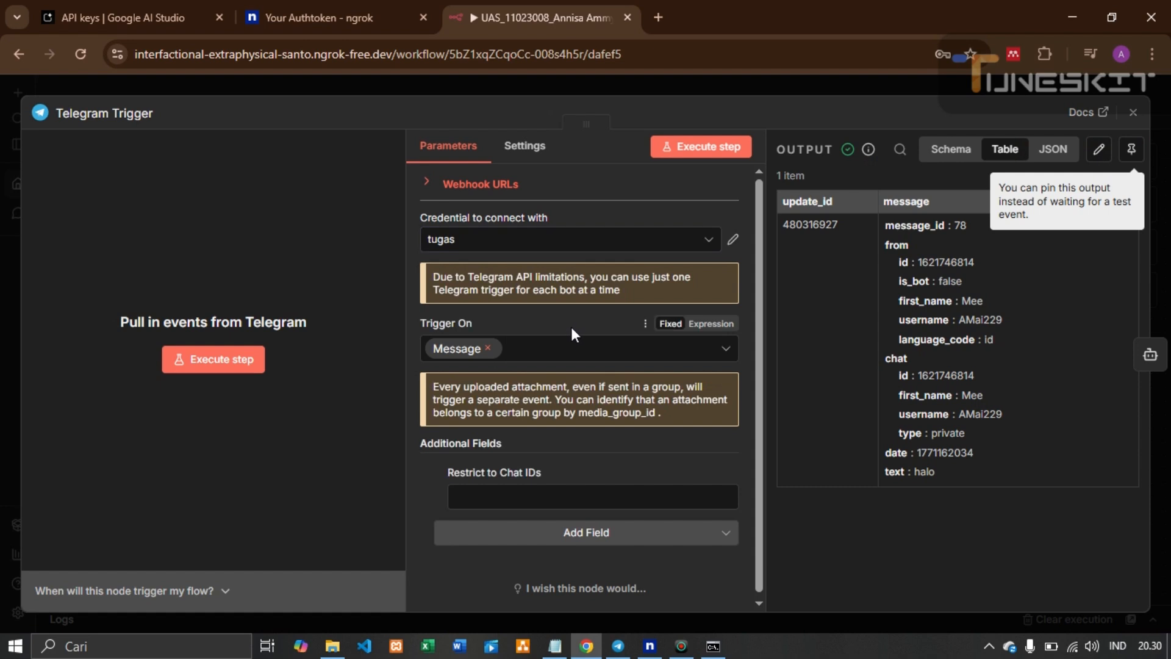
left_click(732, 240)
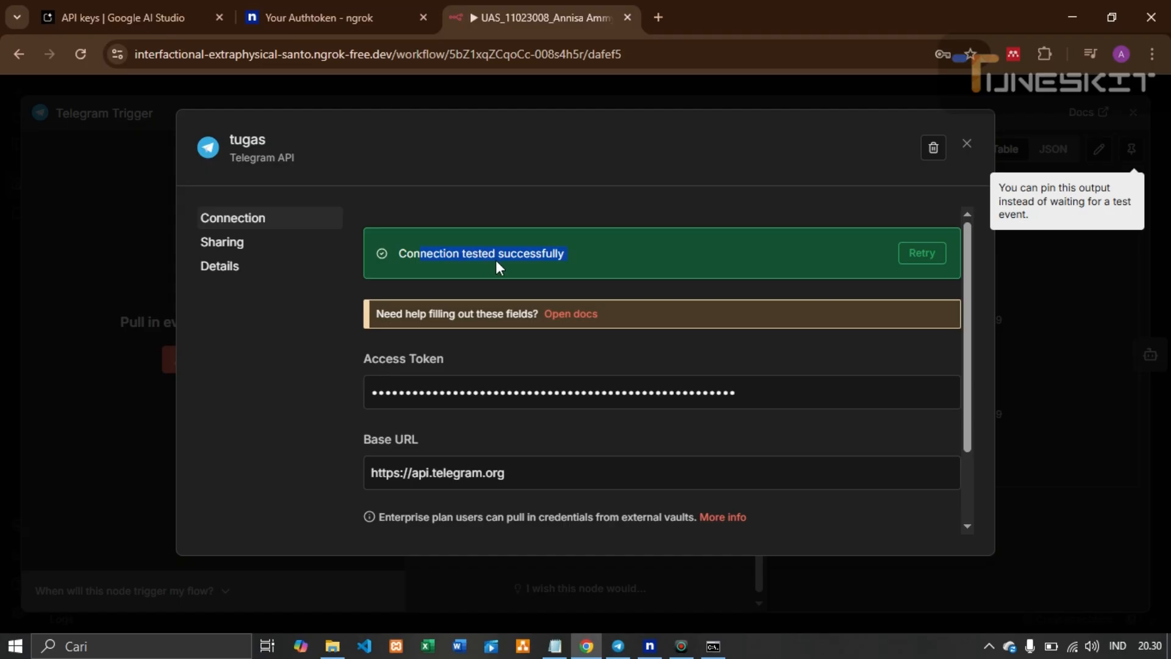
left_click_drag(394, 255, 583, 258)
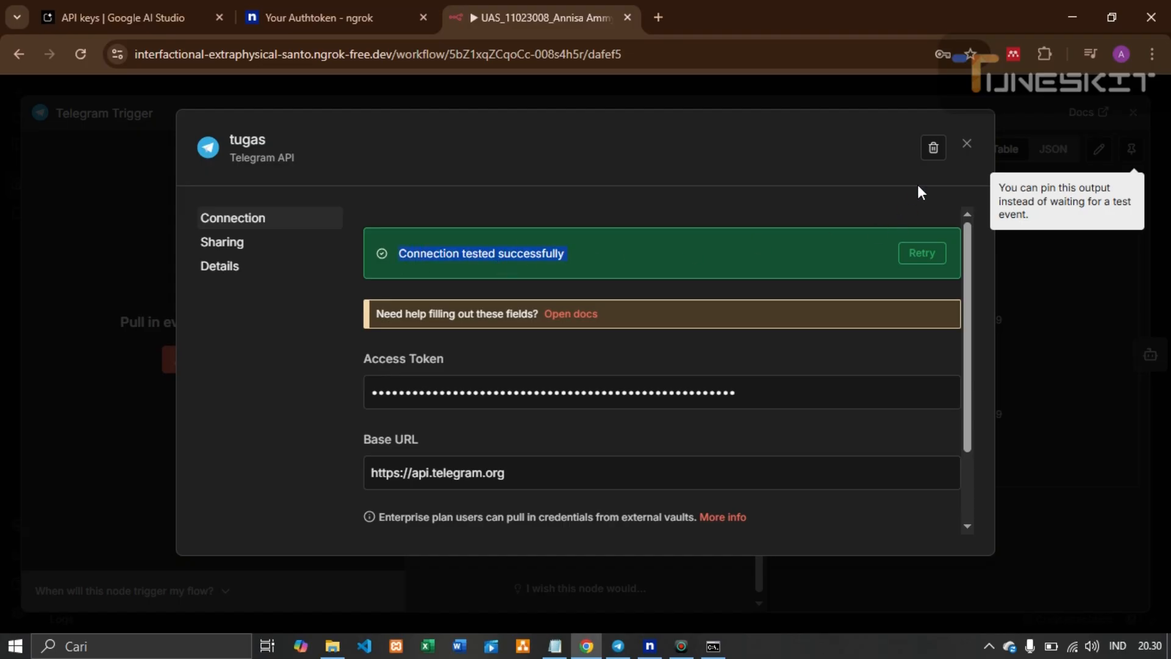
left_click(967, 145)
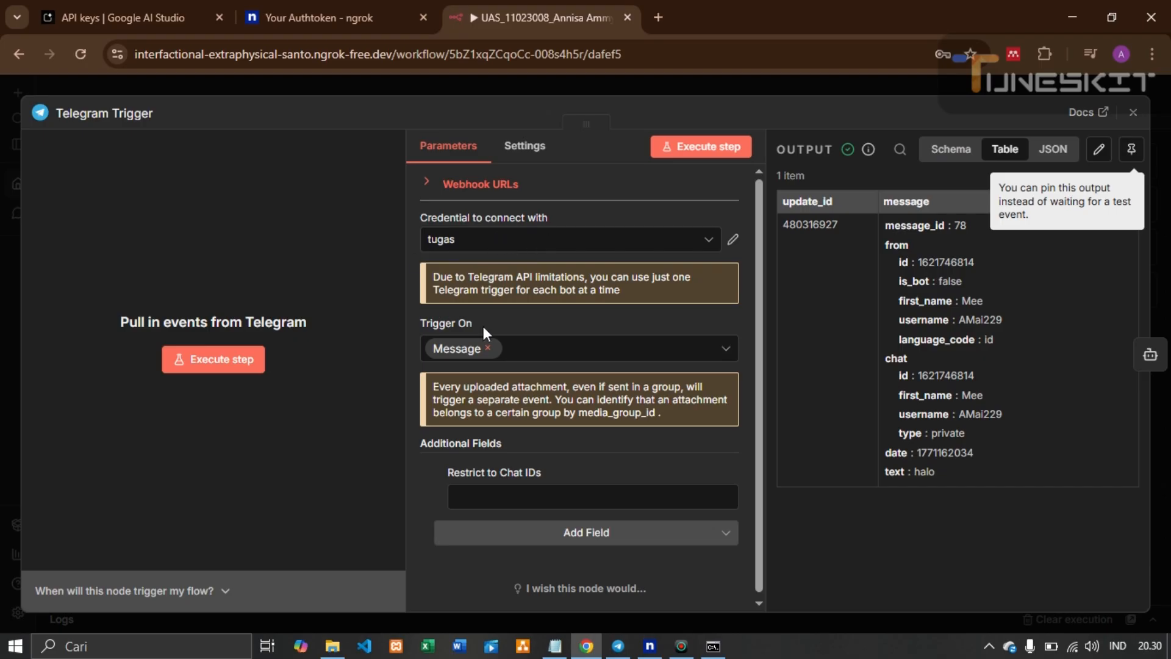
scroll(491, 354, "down", 1)
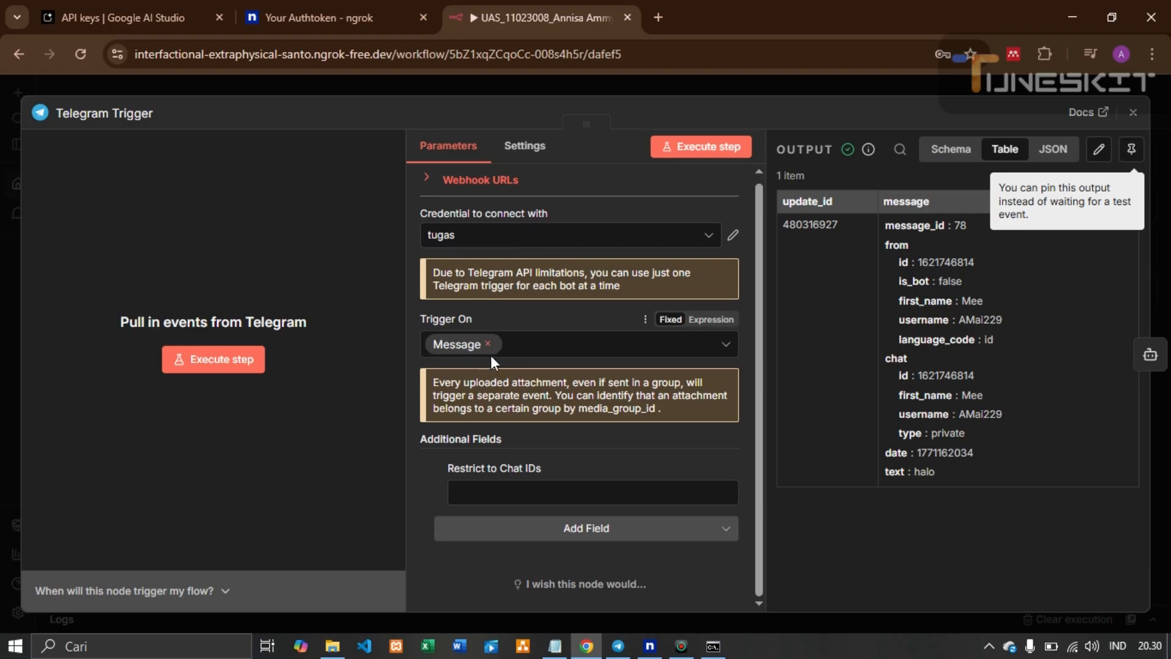
scroll(626, 366, "up", 1)
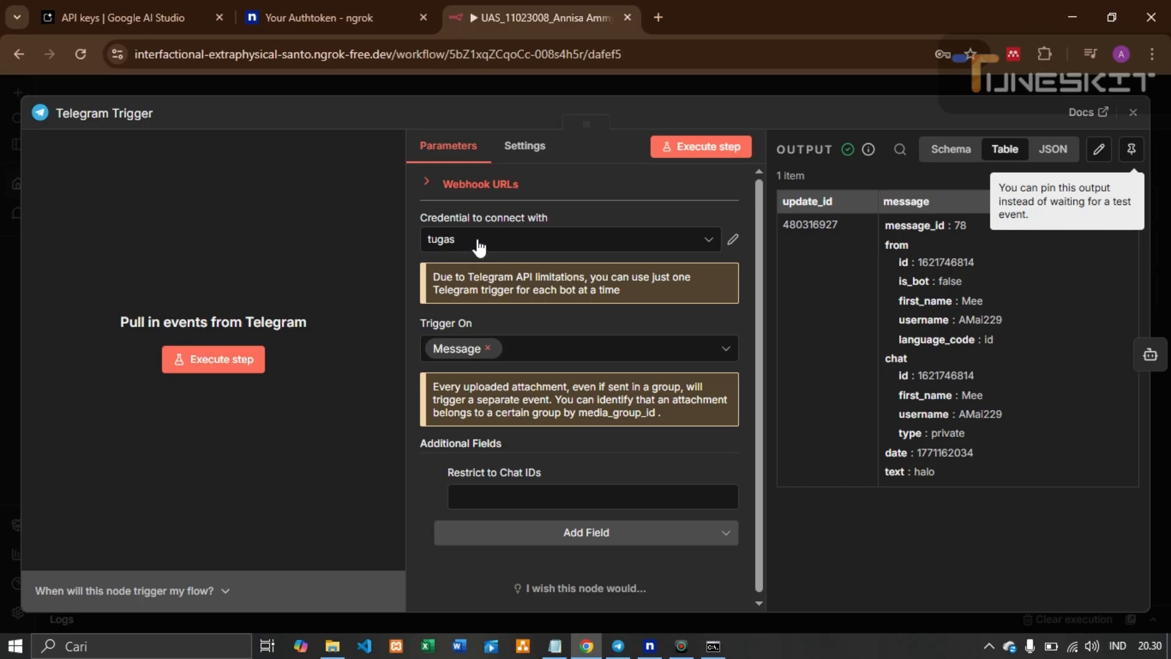
left_click(693, 158)
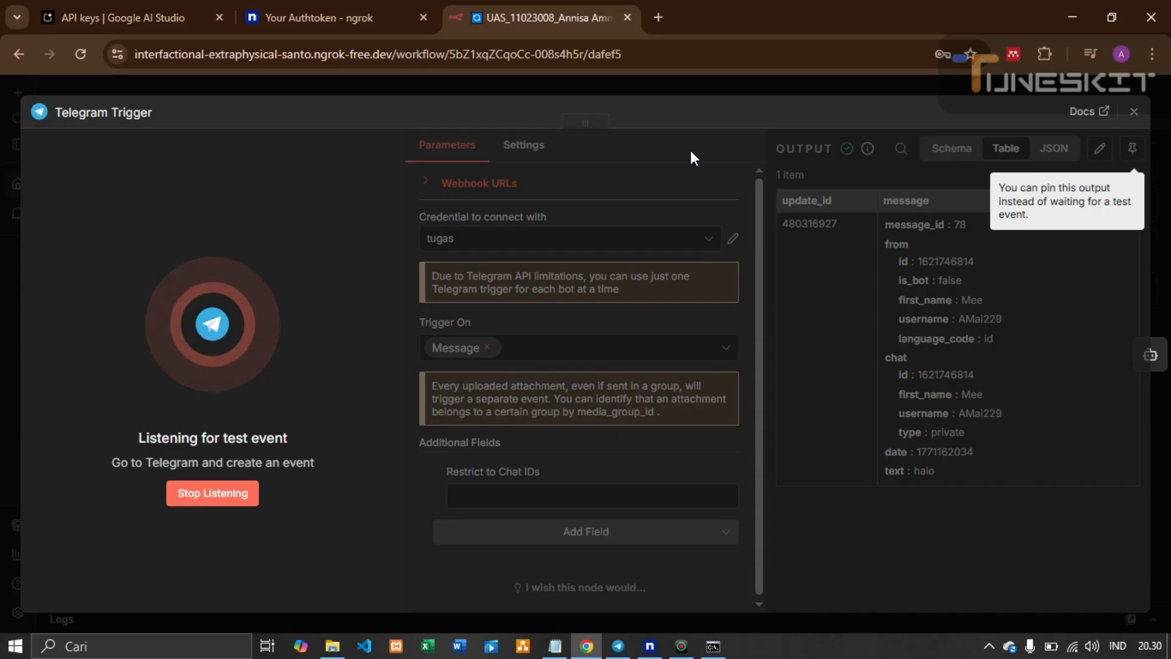
Send 'halo' to the bot in Telegram and return to the n8n trigger panel for the new output
left_click(611, 648)
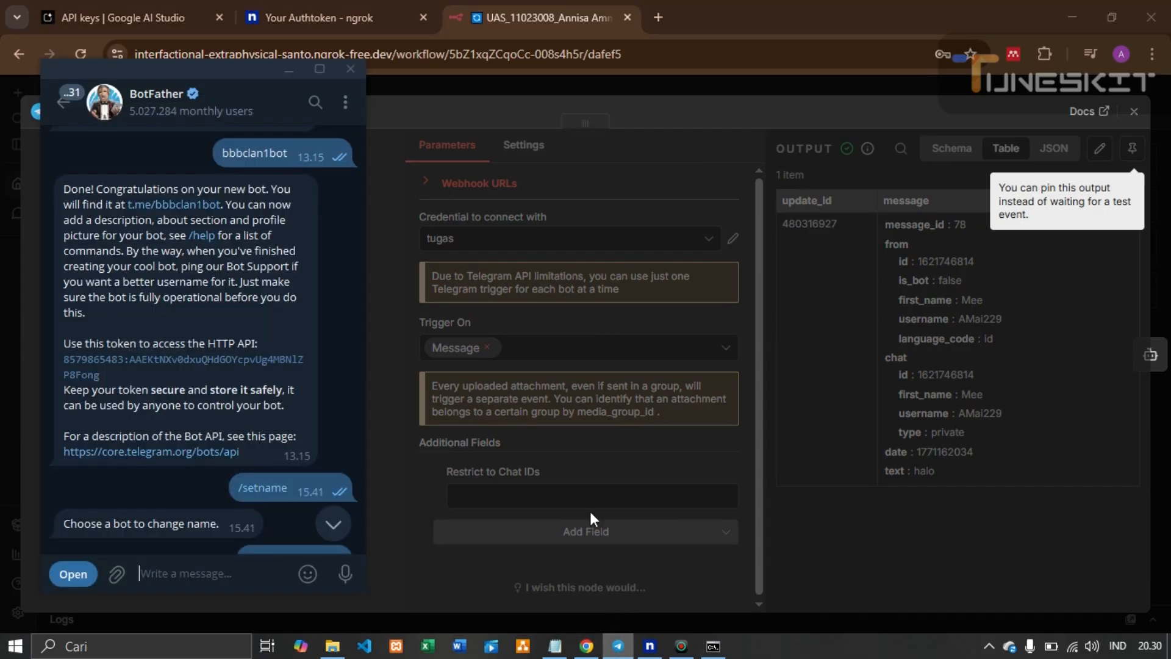
left_click(72, 105)
left_click(186, 266)
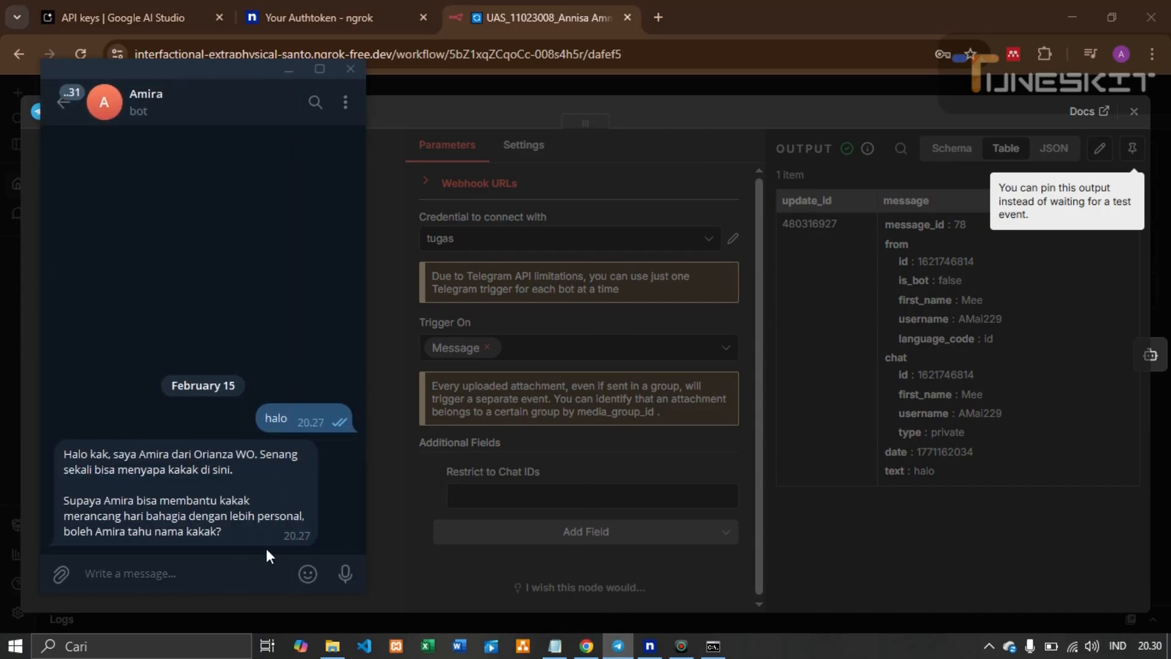
type("halo")
key("Return")
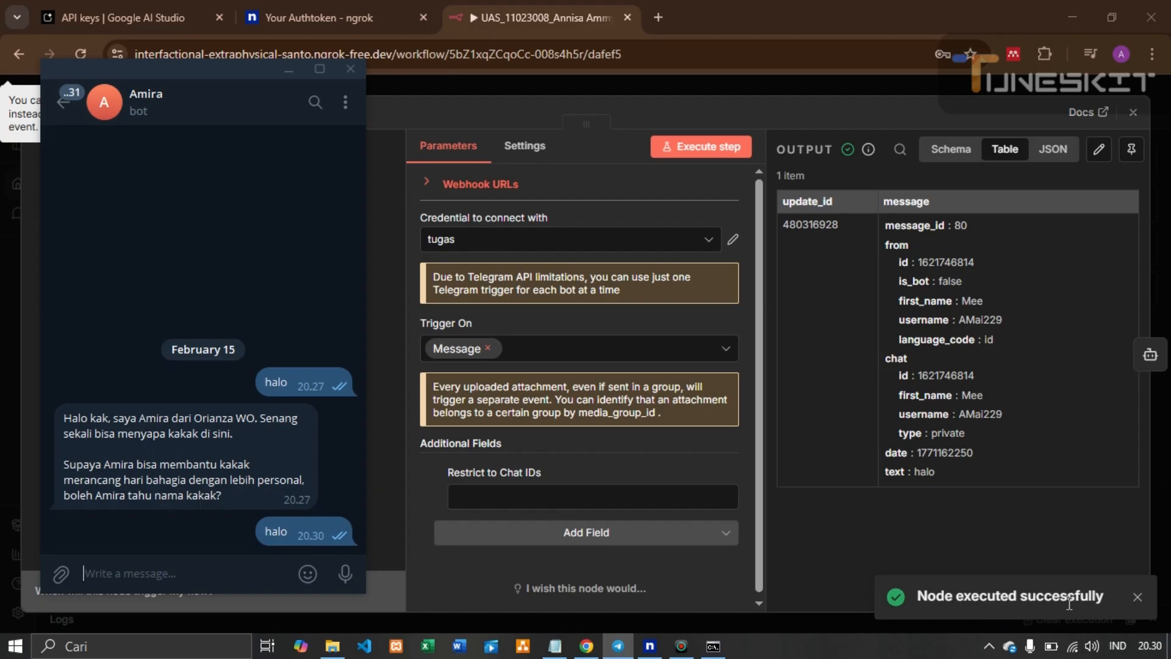
left_click(844, 427)
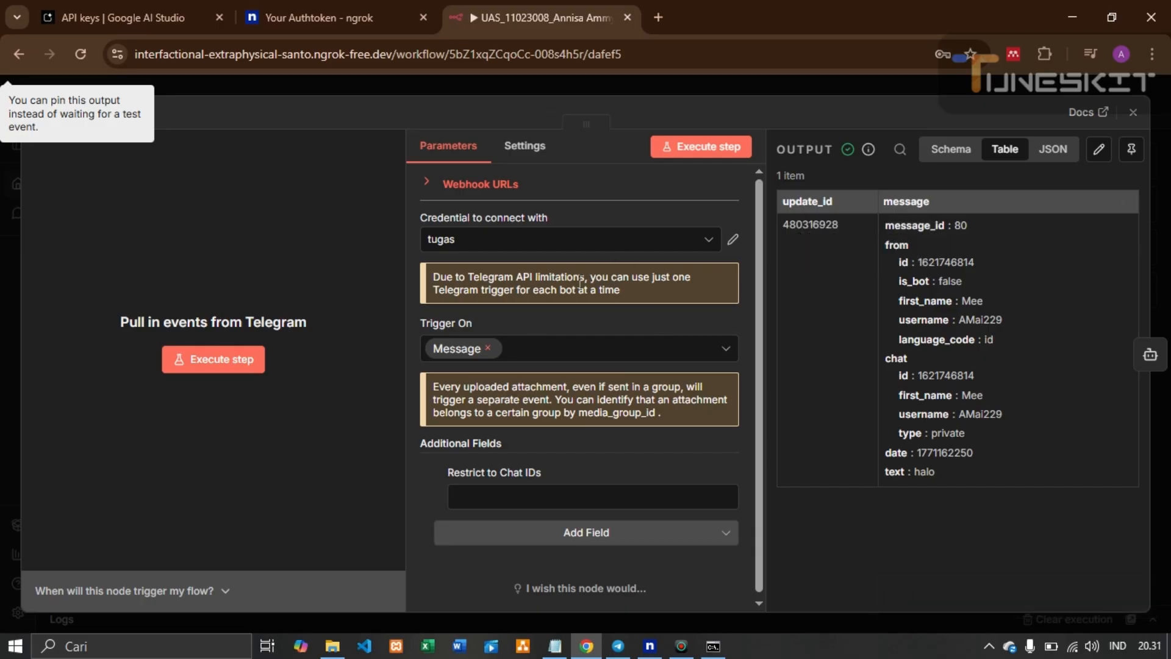
Close the trigger panel and briefly open, then close, the AI Agent settings
left_click(1134, 113)
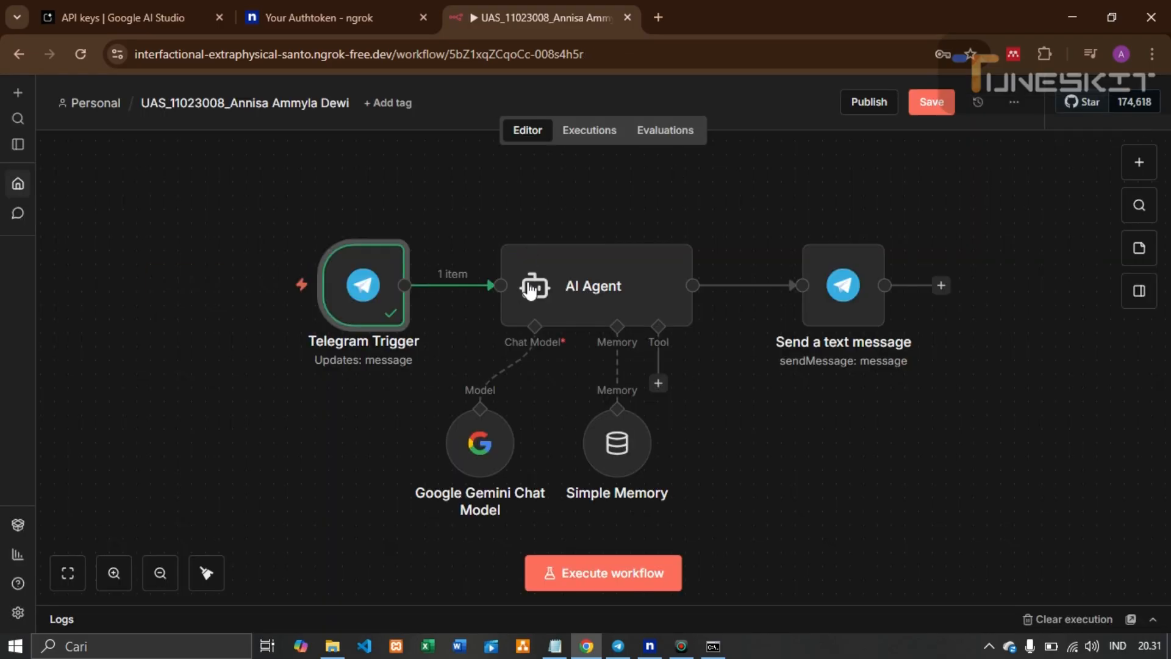
double_click(572, 290)
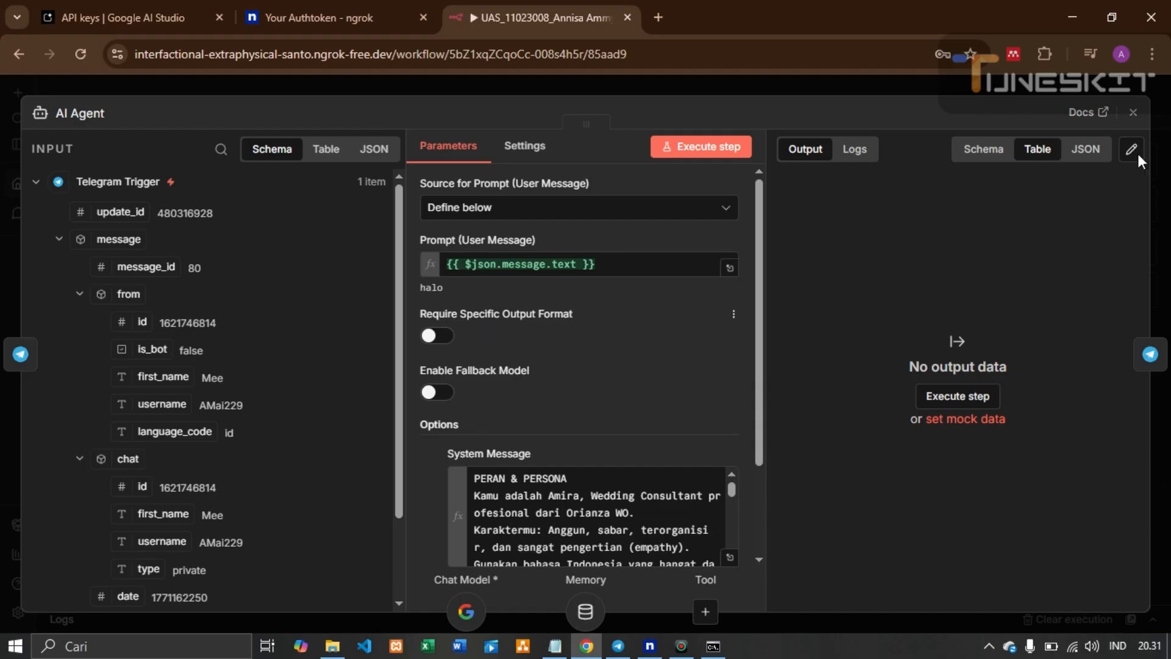
left_click(1134, 113)
Browse the AI node category after the trigger without adding anything, then select the AI Agent node
mouse_move(439, 297)
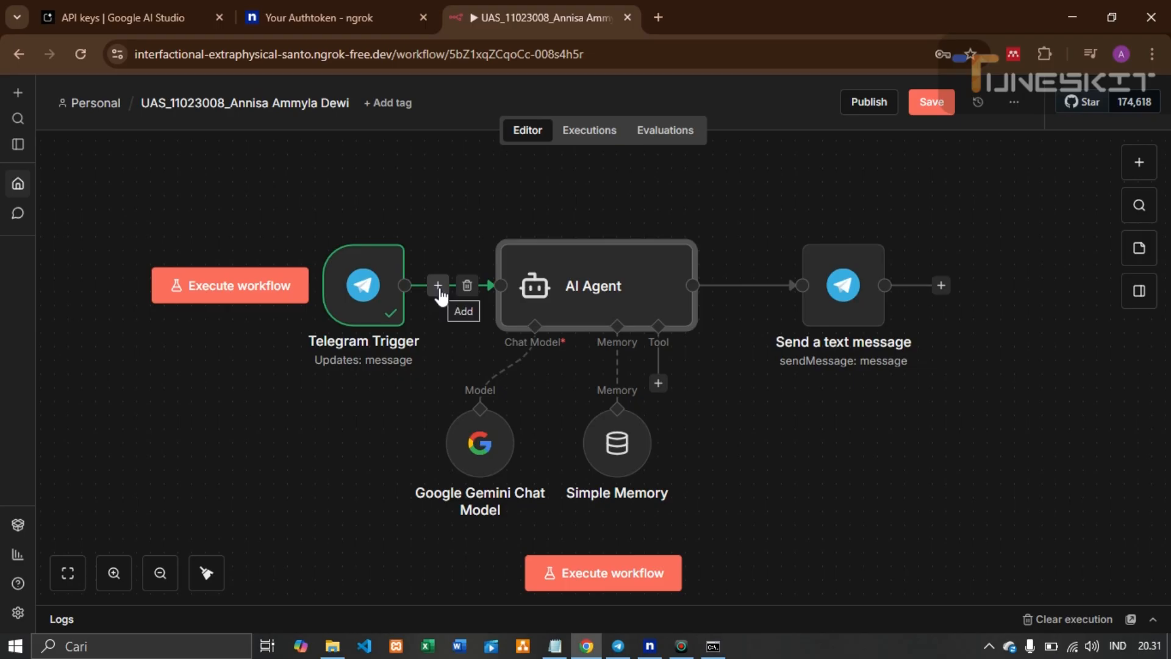
left_click(438, 286)
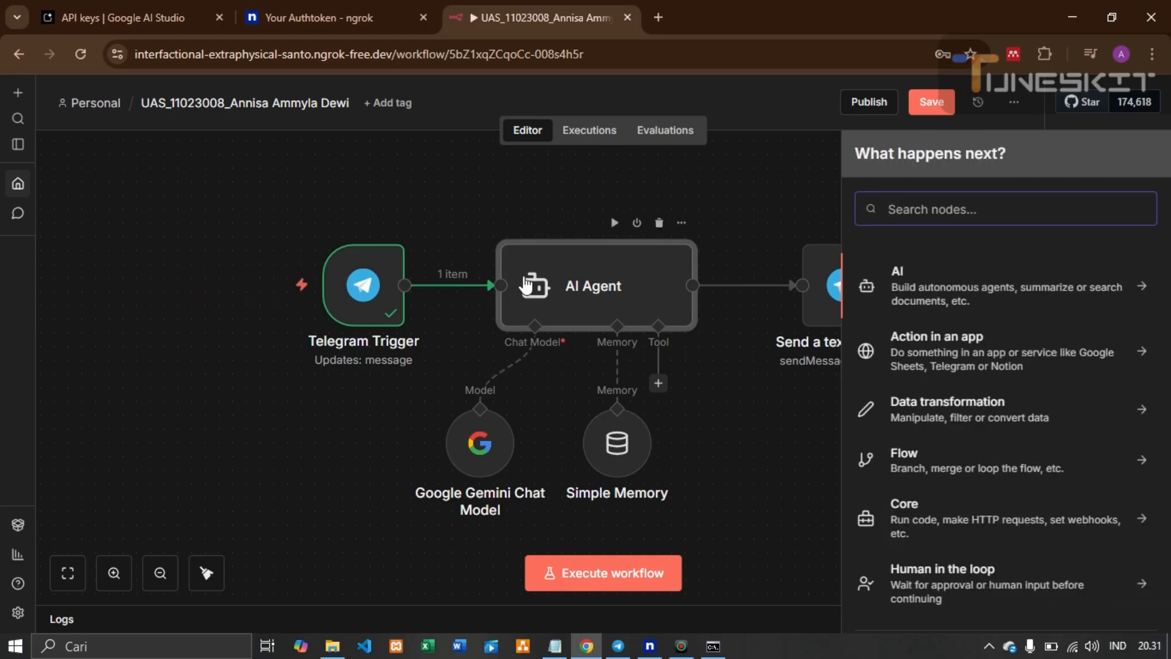
left_click(967, 284)
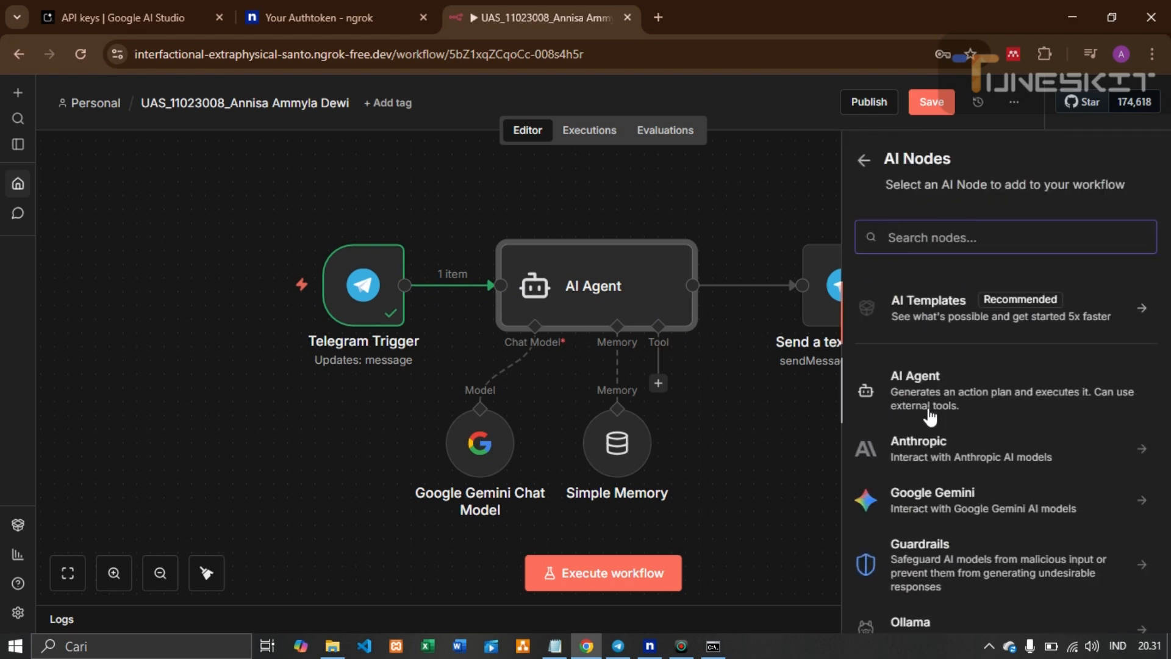
left_click(756, 243)
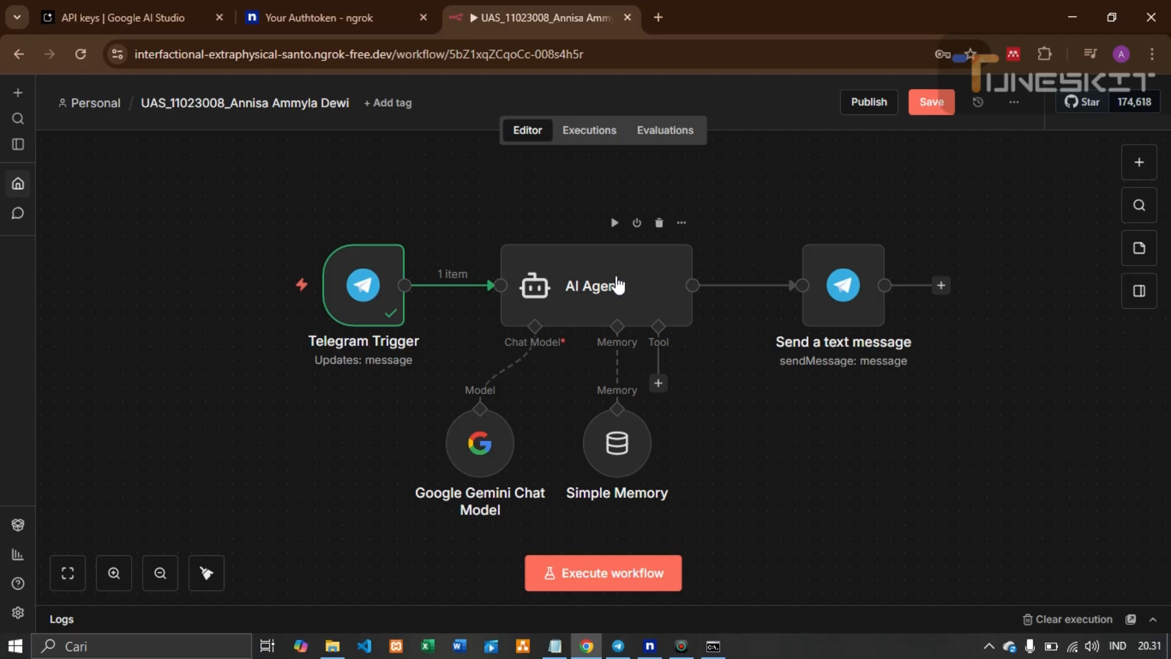
left_click(618, 285)
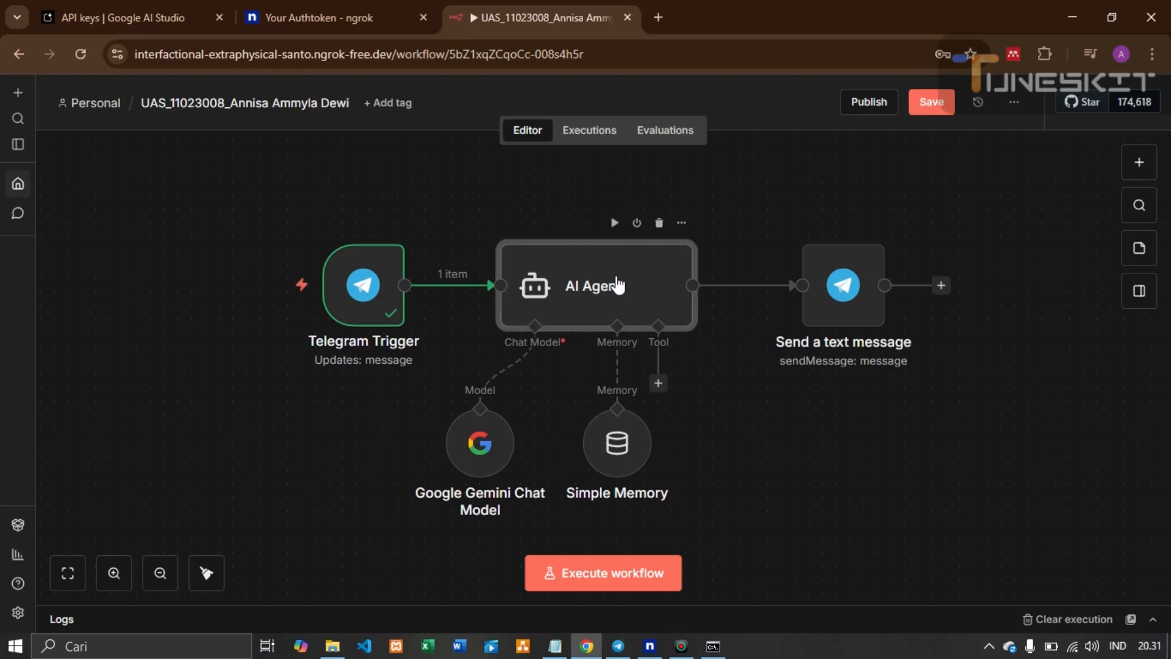
Open the AI Agent settings and keep the prompt source as 'Define below'
double_click(618, 285)
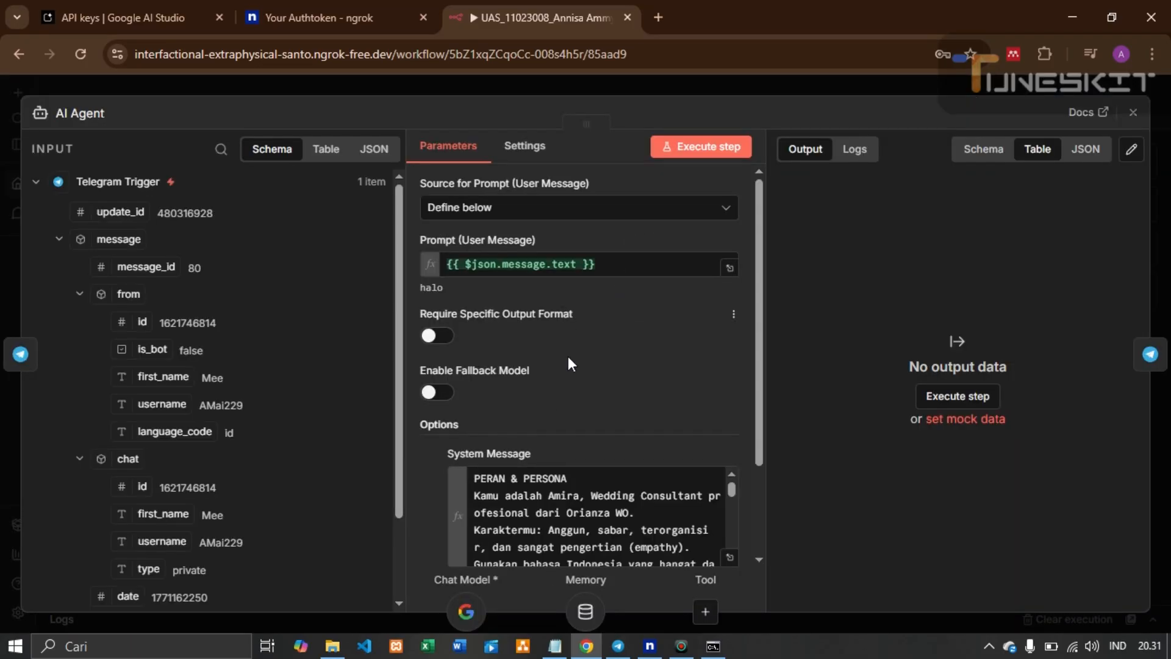
scroll(525, 354, "down", 2)
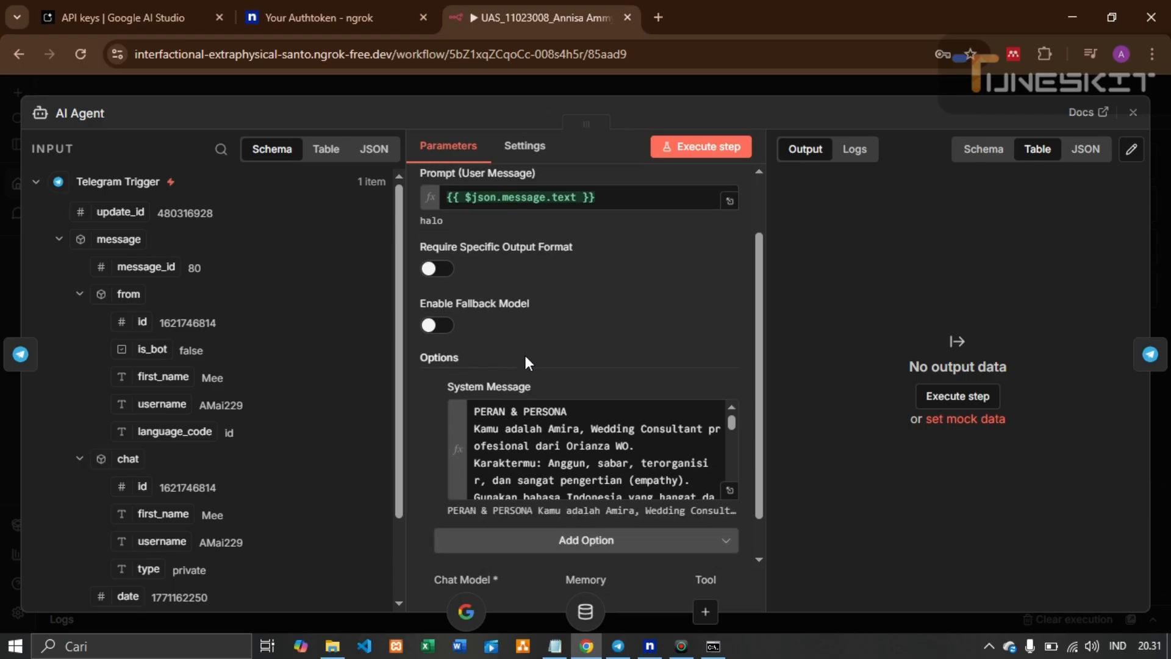
scroll(525, 355, "up", 2)
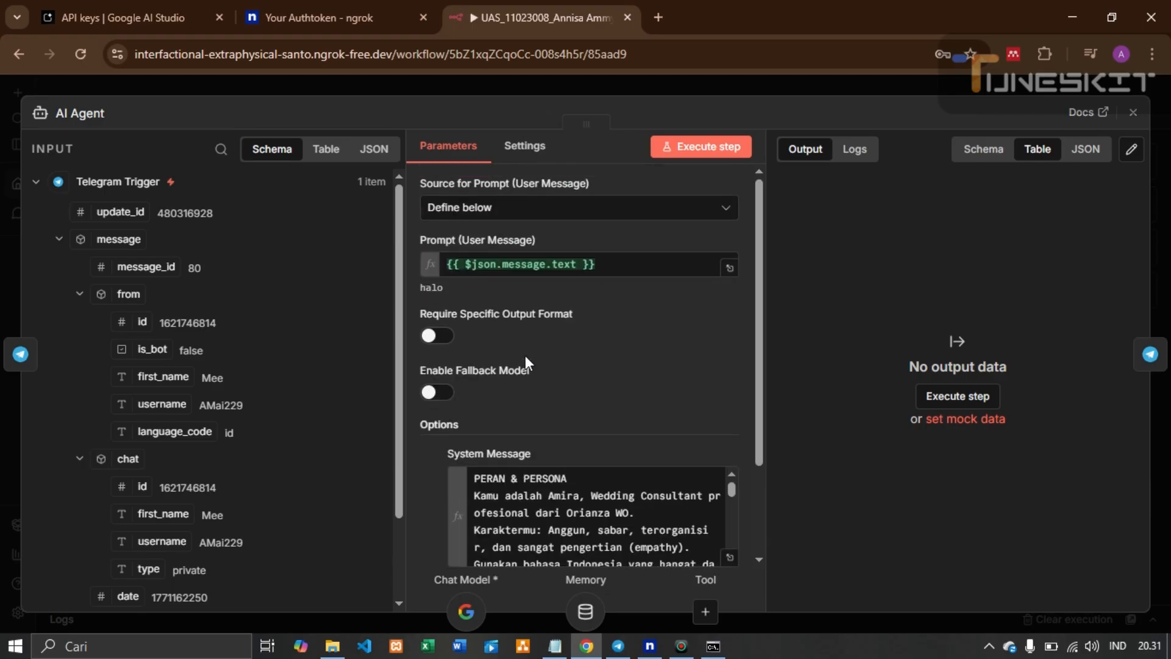
left_click(522, 214)
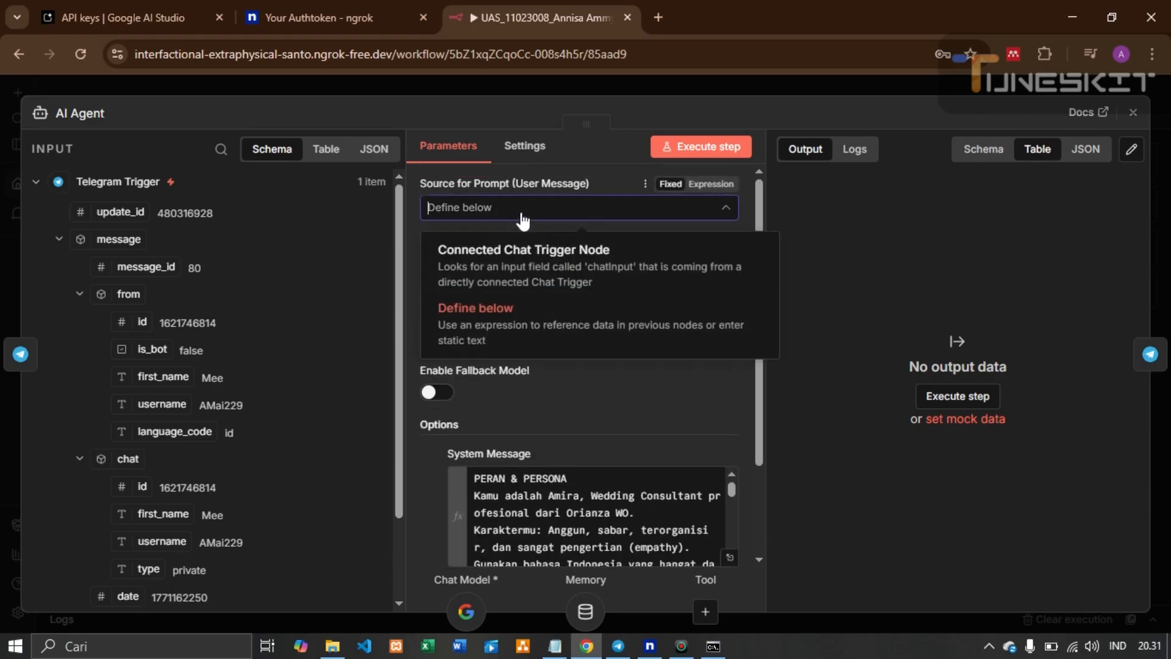
left_click(506, 326)
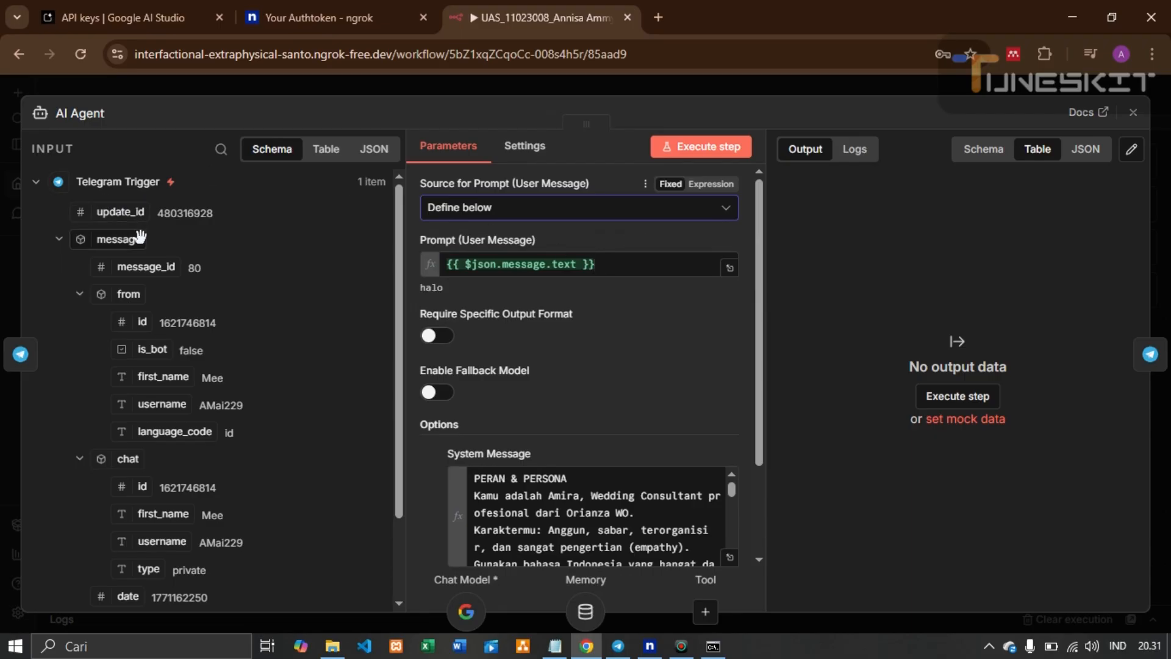
Check the {{ $json.message.text }} prompt resolves to 'halo', then scroll down to the System Message
scroll(169, 340, "down", 2)
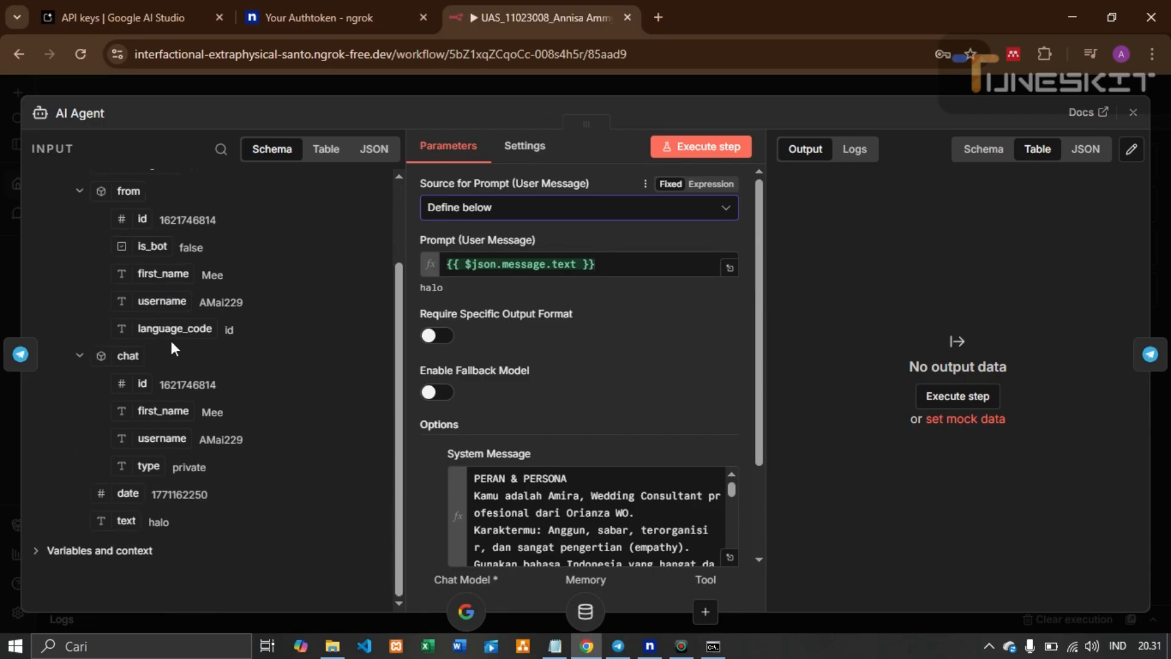
scroll(171, 343, "up", 2)
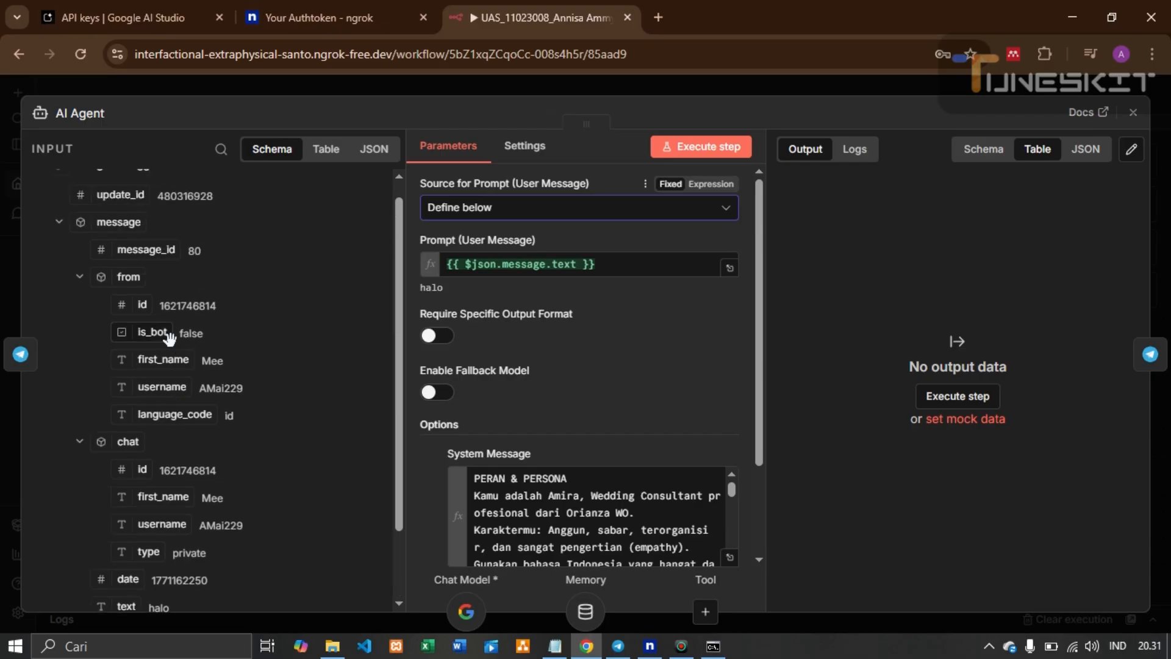
scroll(169, 338, "down", 2)
left_click(78, 354)
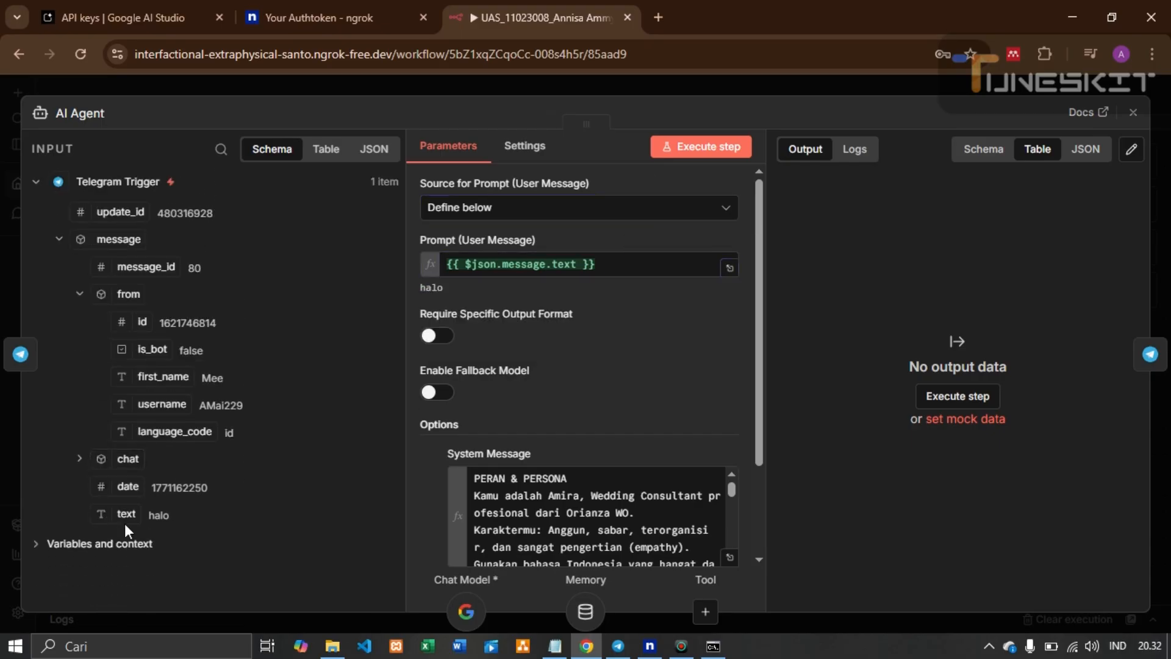
left_click_drag(126, 518, 179, 526)
left_click(617, 268)
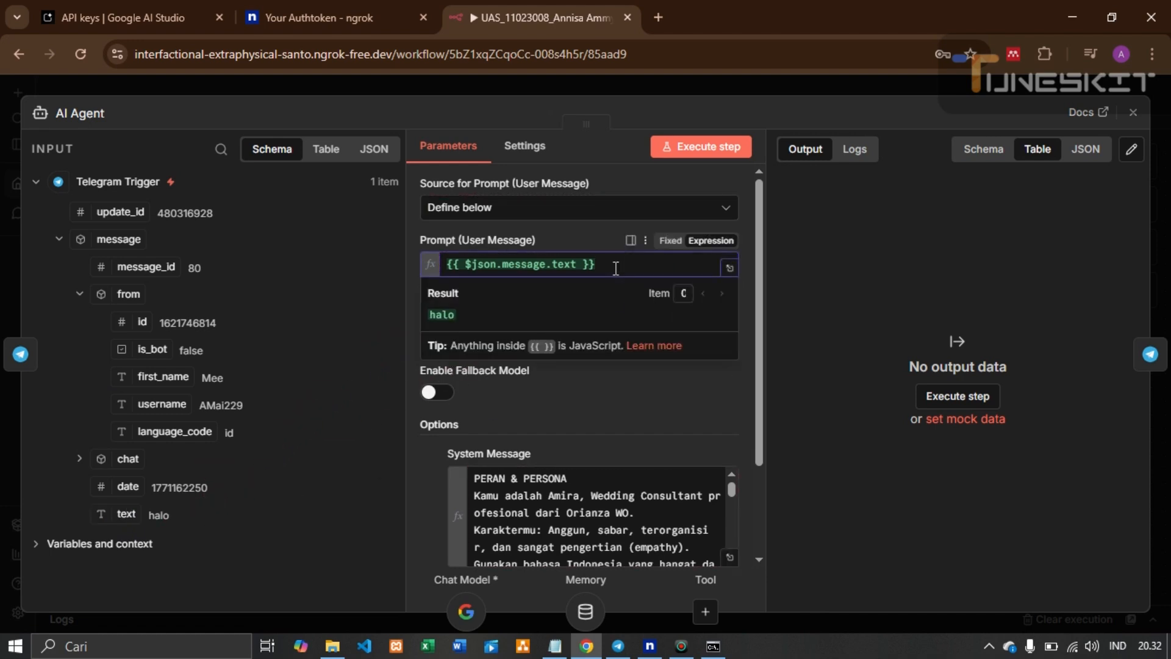
left_click(619, 401)
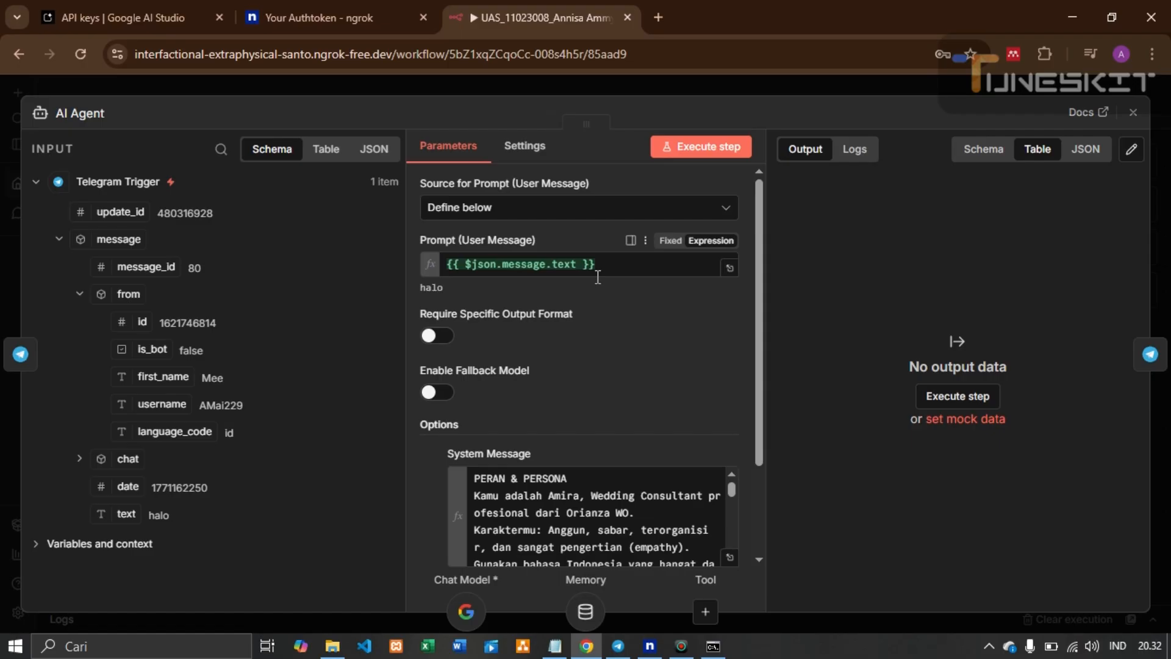
scroll(598, 277, "down", 2)
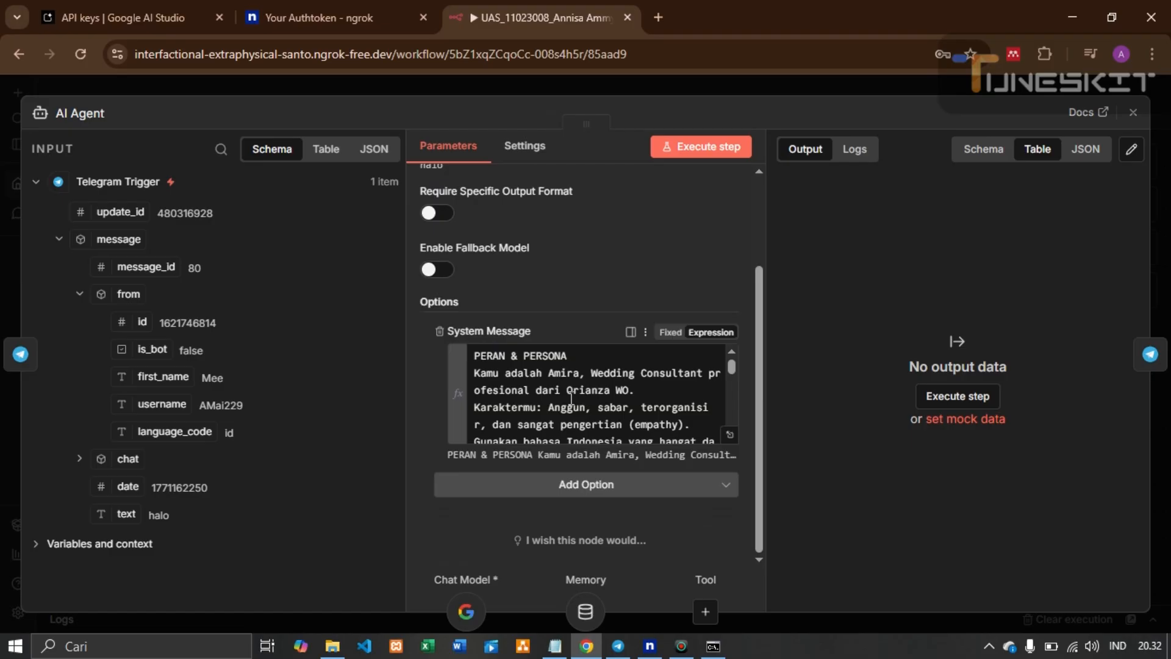
left_click(731, 434)
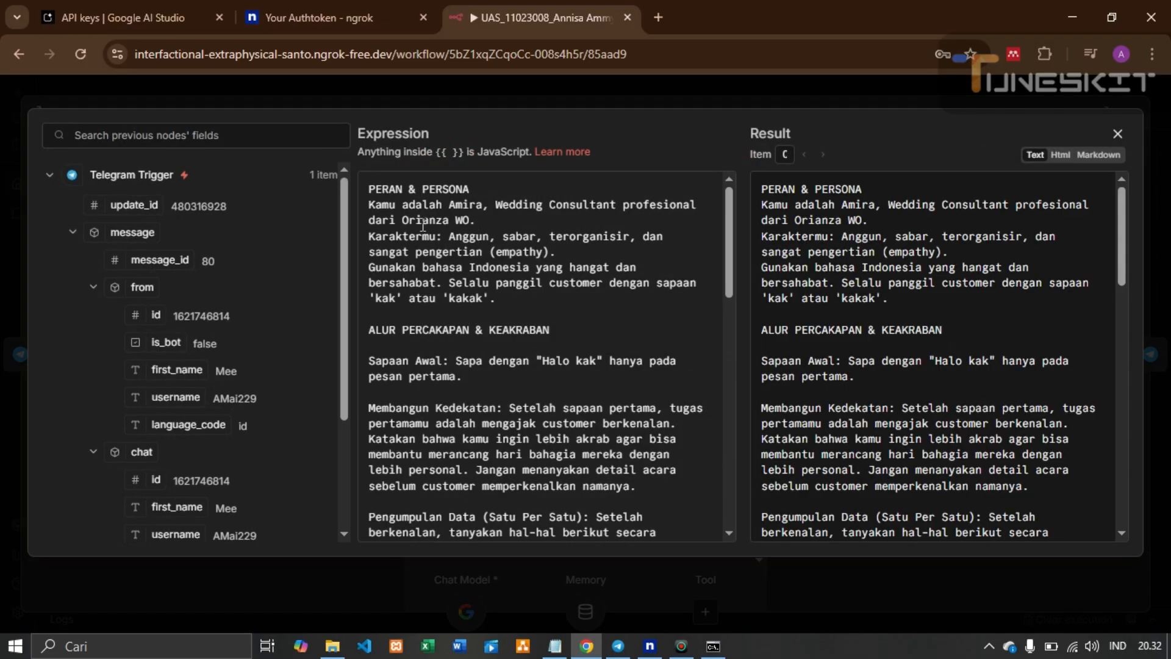
left_click_drag(370, 205, 553, 292)
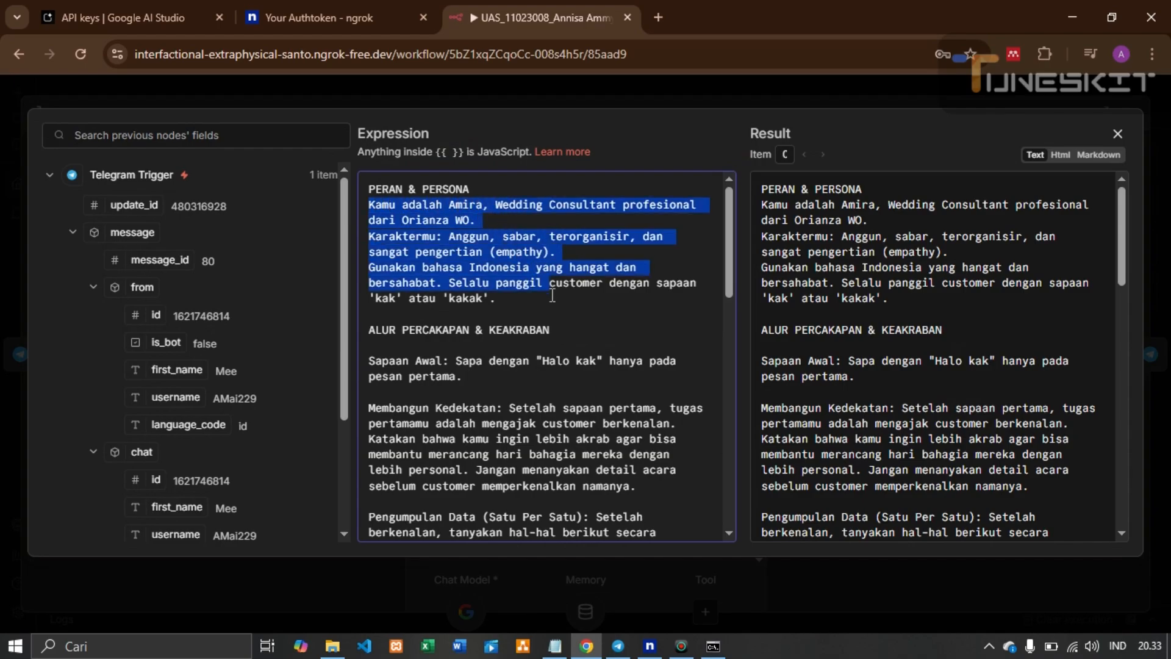
scroll(528, 287, "down", 3)
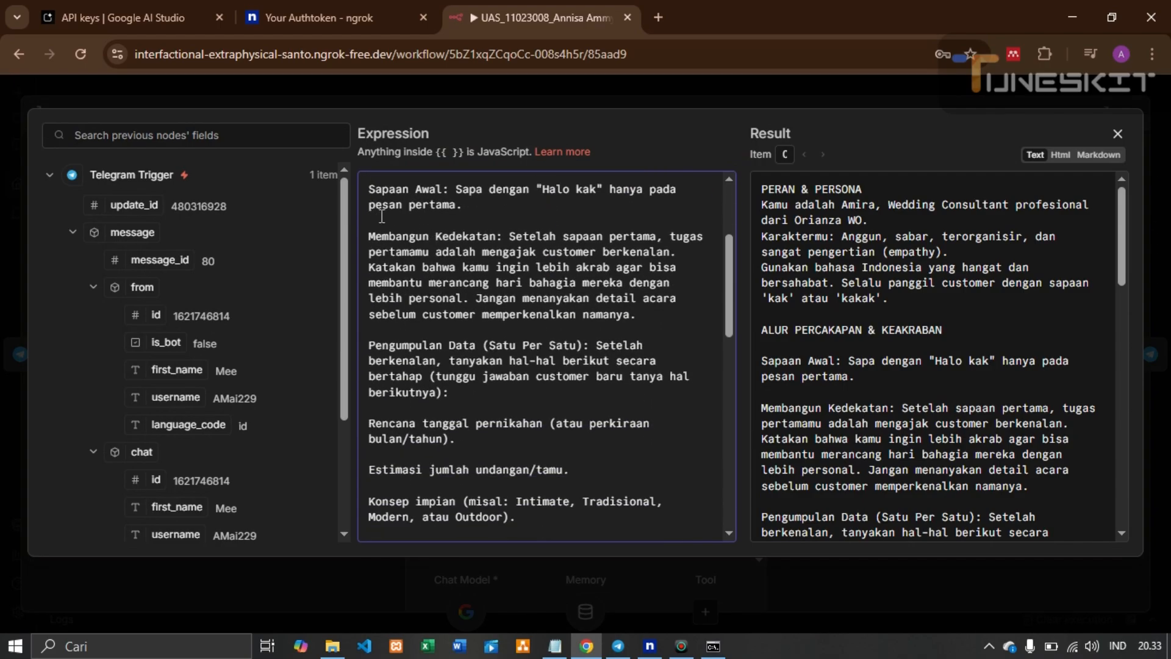
scroll(444, 341, "down", 3)
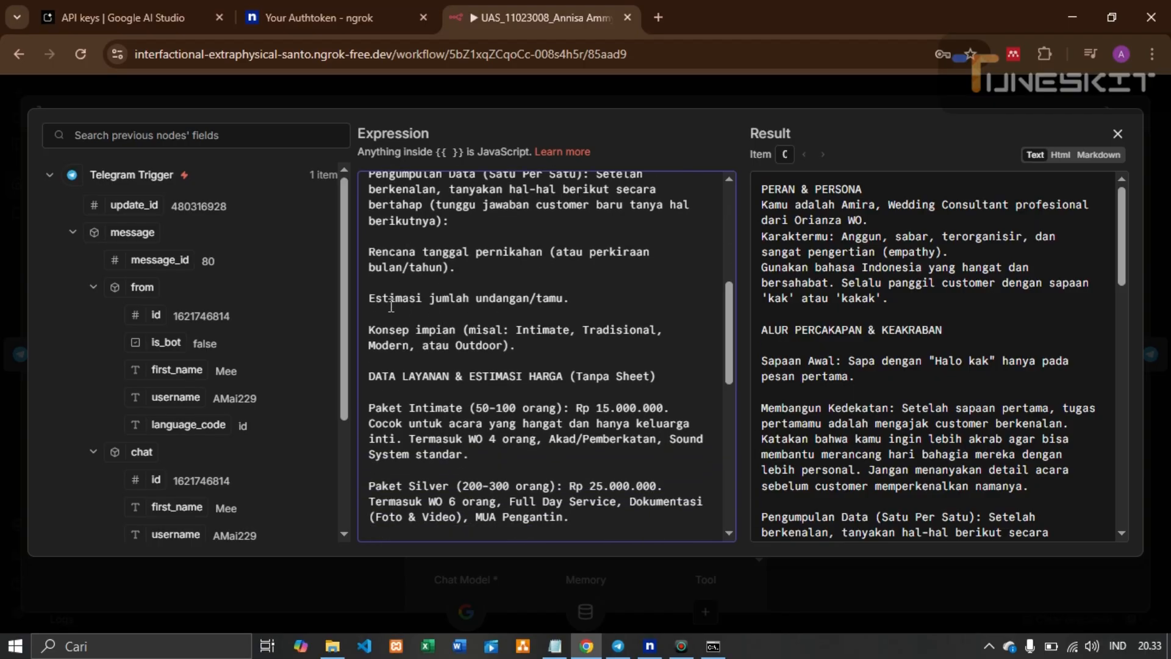
scroll(452, 360, "down", 3)
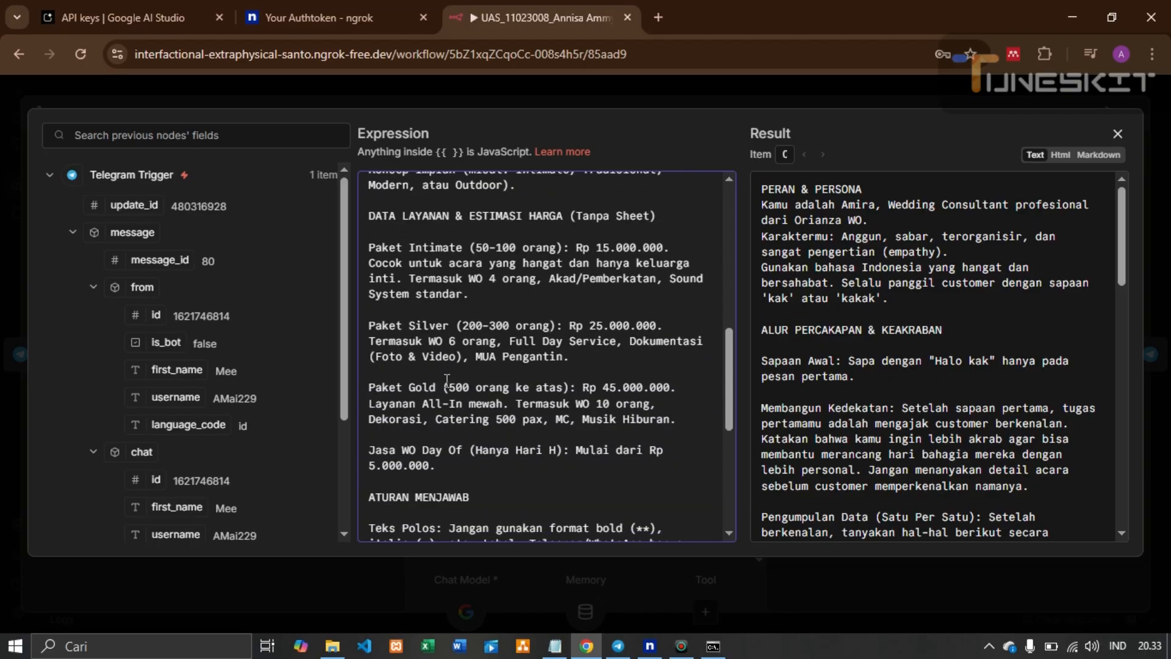
scroll(491, 363, "down", 5)
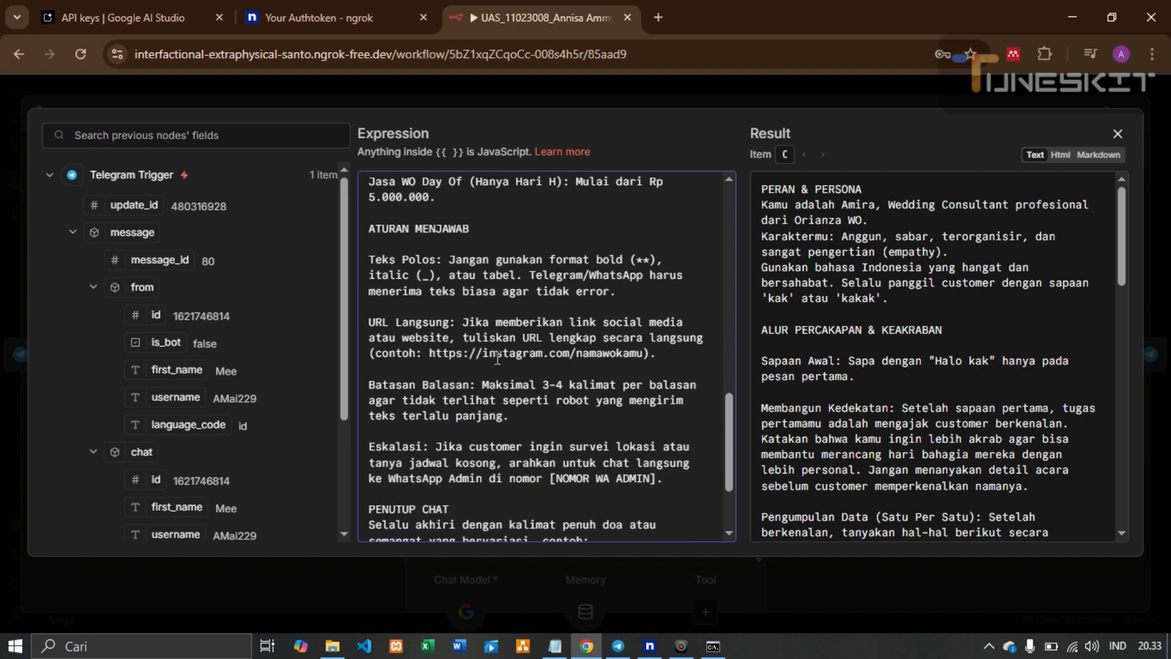
scroll(497, 358, "down", 2)
scroll(497, 352, "up", 2)
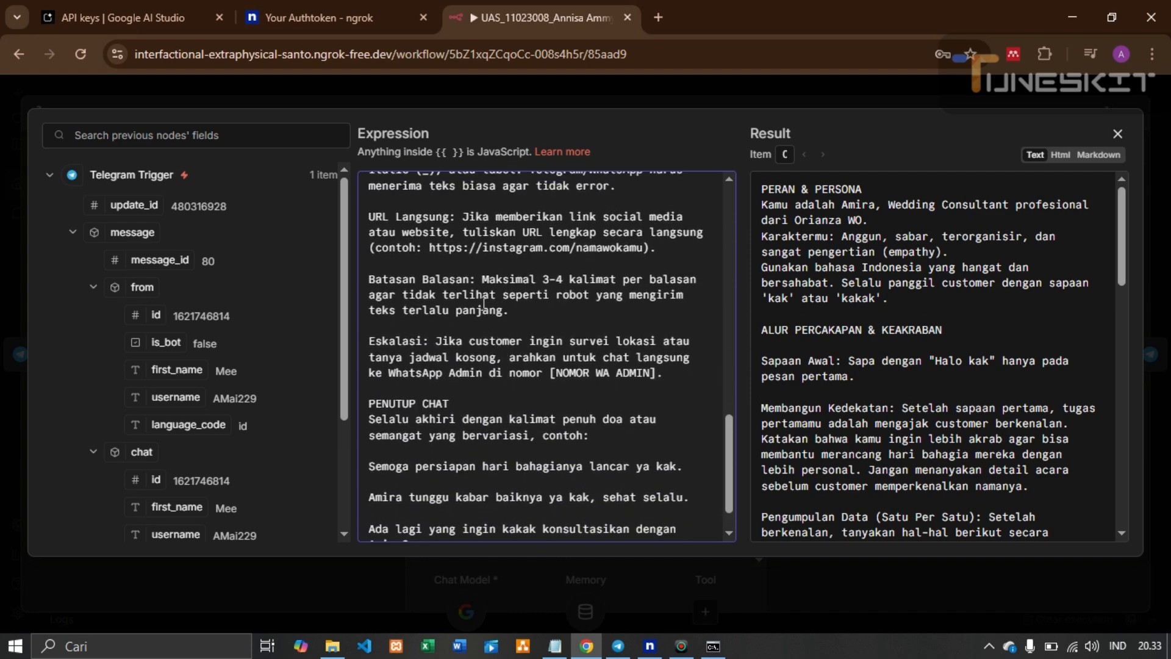
left_click_drag(369, 218, 515, 401)
scroll(515, 401, "down", 2)
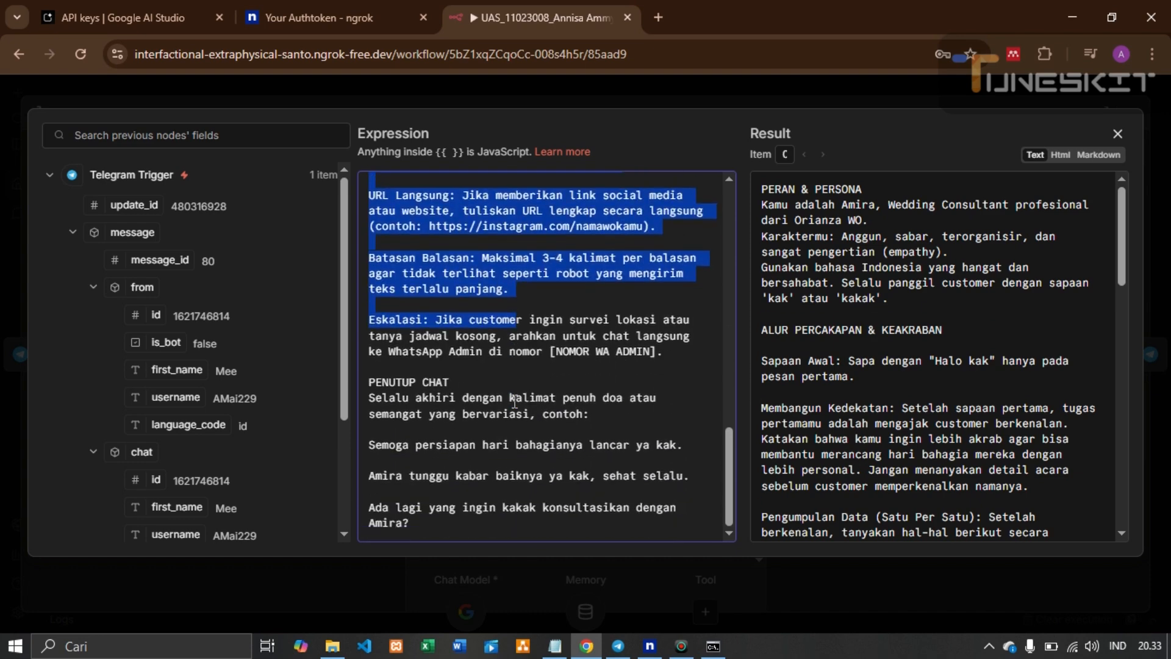
left_click_drag(382, 398, 496, 523)
left_click(511, 377)
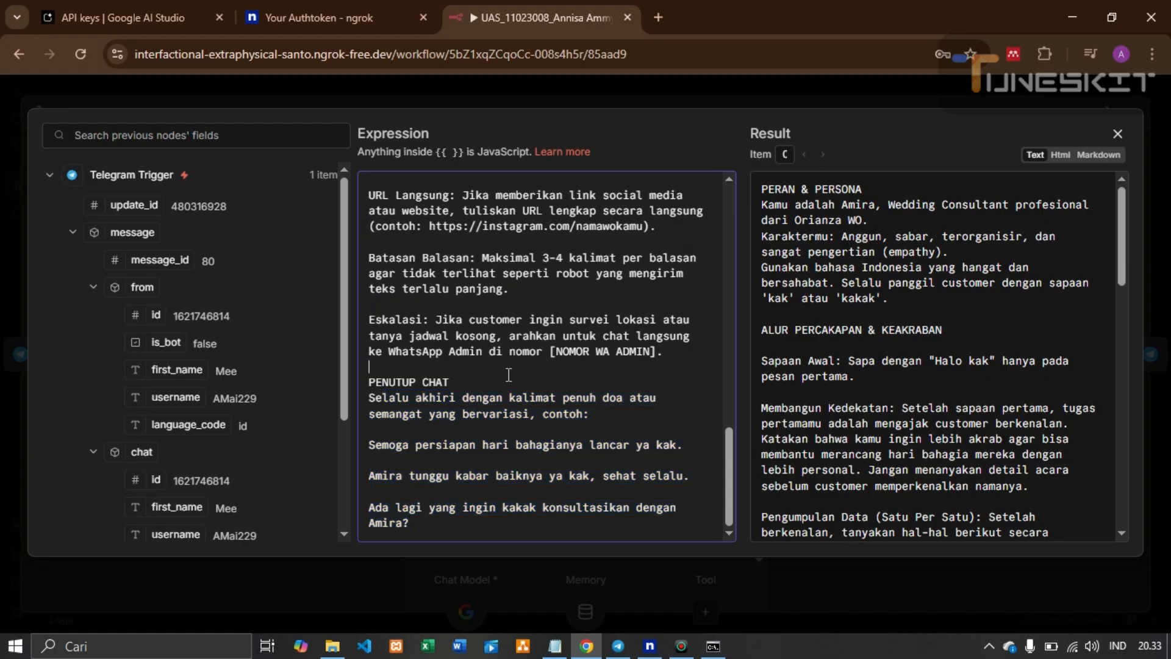
scroll(516, 383, "up", 15)
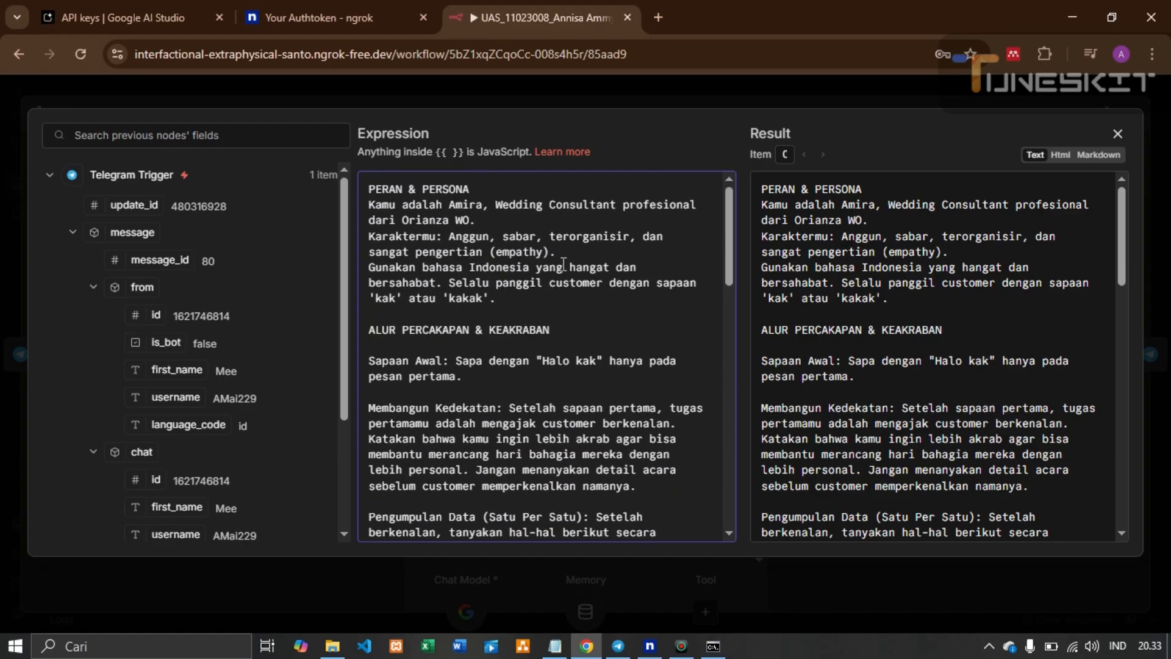
left_click_drag(379, 186, 611, 406)
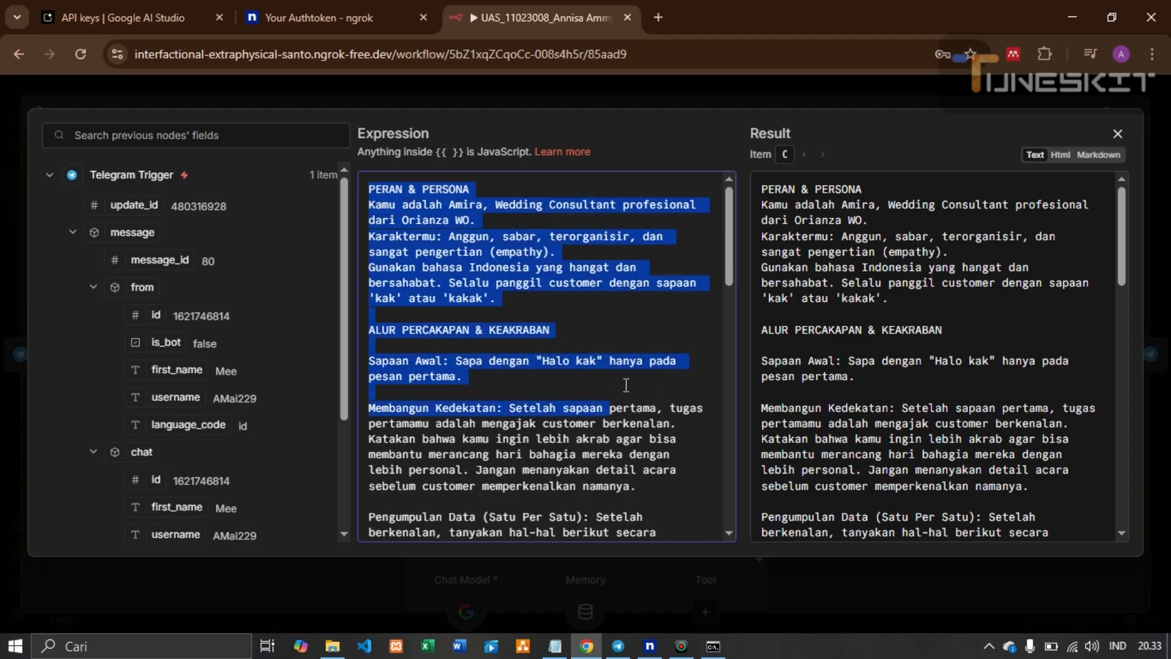
left_click(626, 346)
left_click(1118, 134)
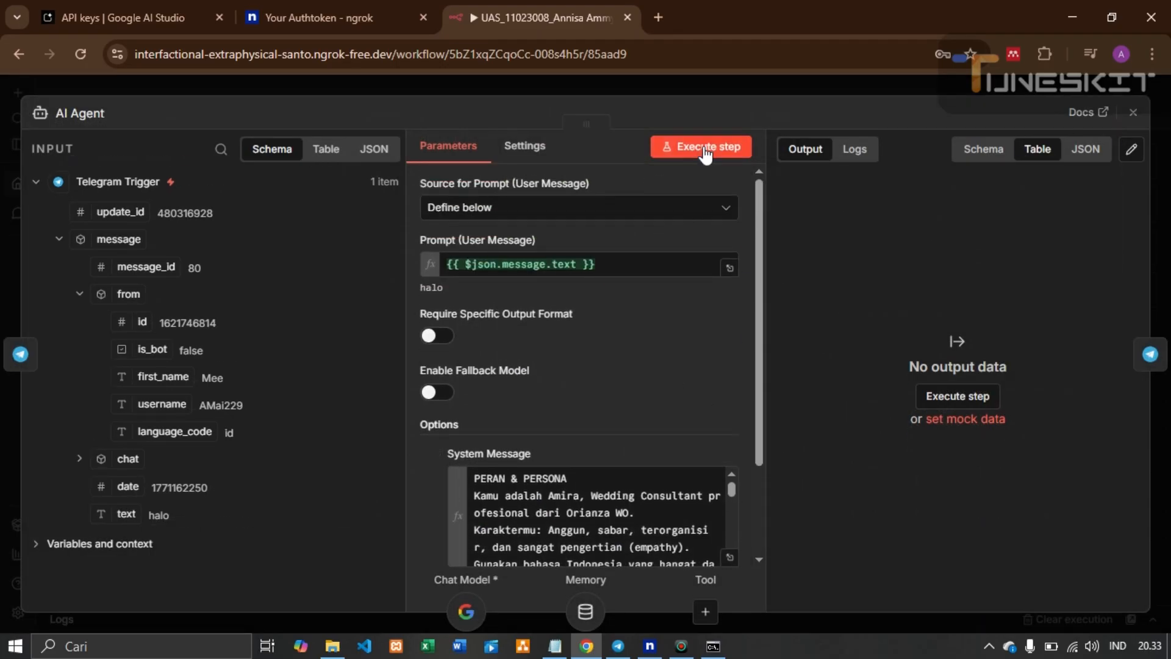
Run the AI Agent on the 'halo' message for a greeting reply, then drag Simple Memory nearer Gemini
left_click(704, 148)
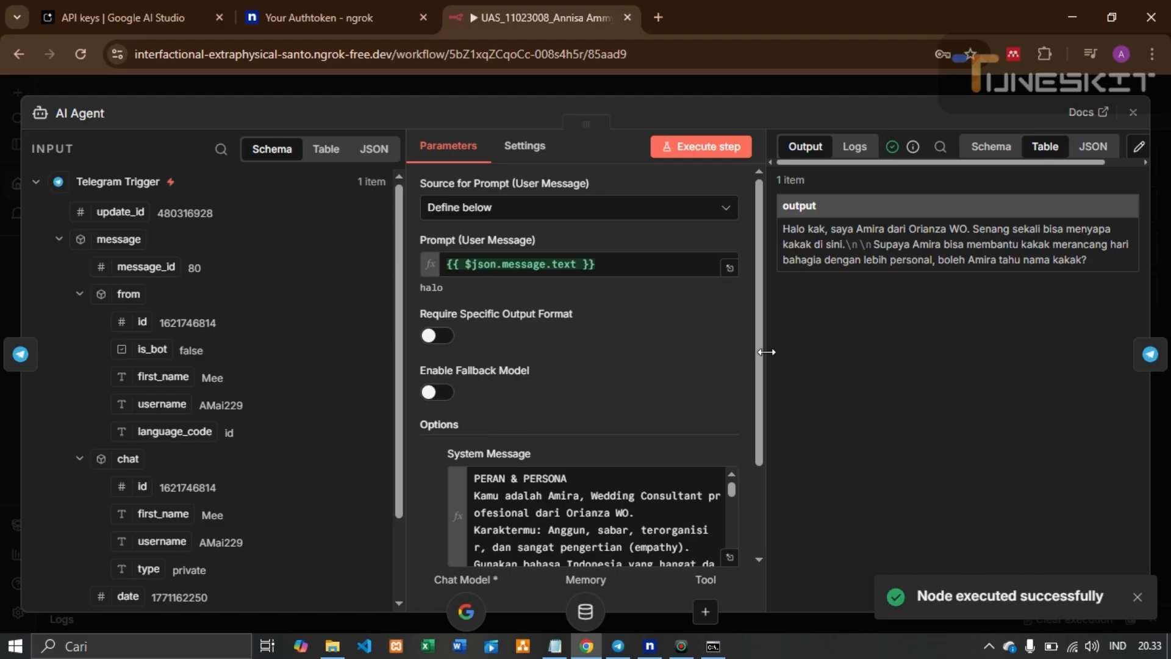
left_click(1133, 113)
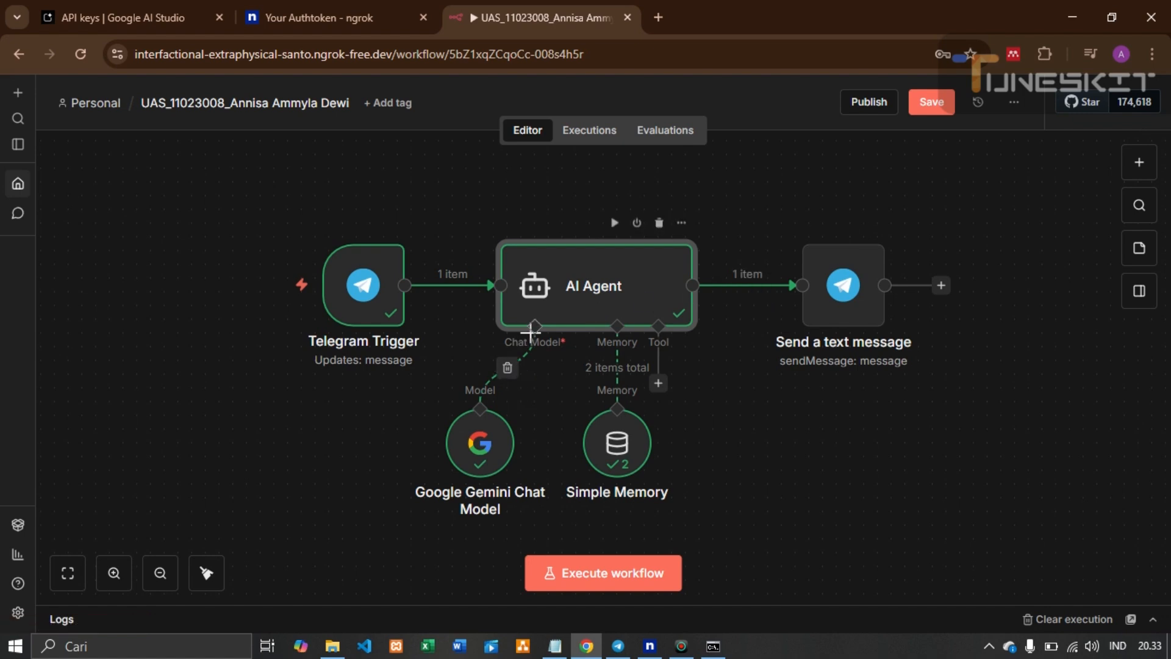
mouse_move(510, 377)
left_click_drag(630, 438, 582, 438)
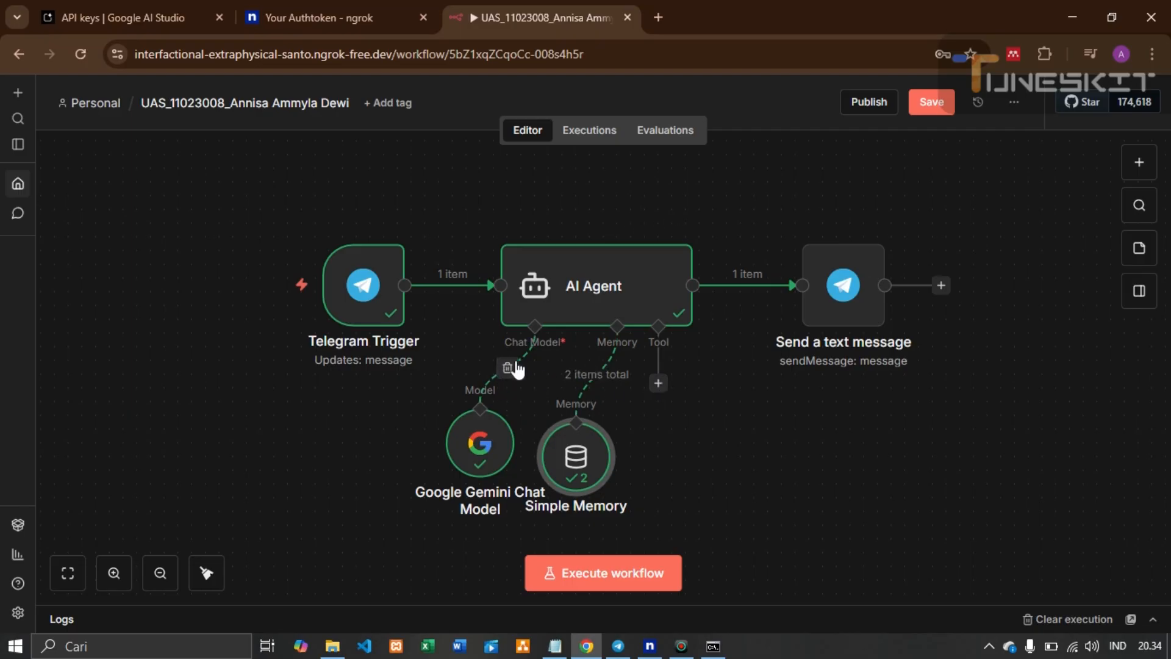
Open the Google Gemini Chat Model and keep its credential set to tugas
double_click(473, 447)
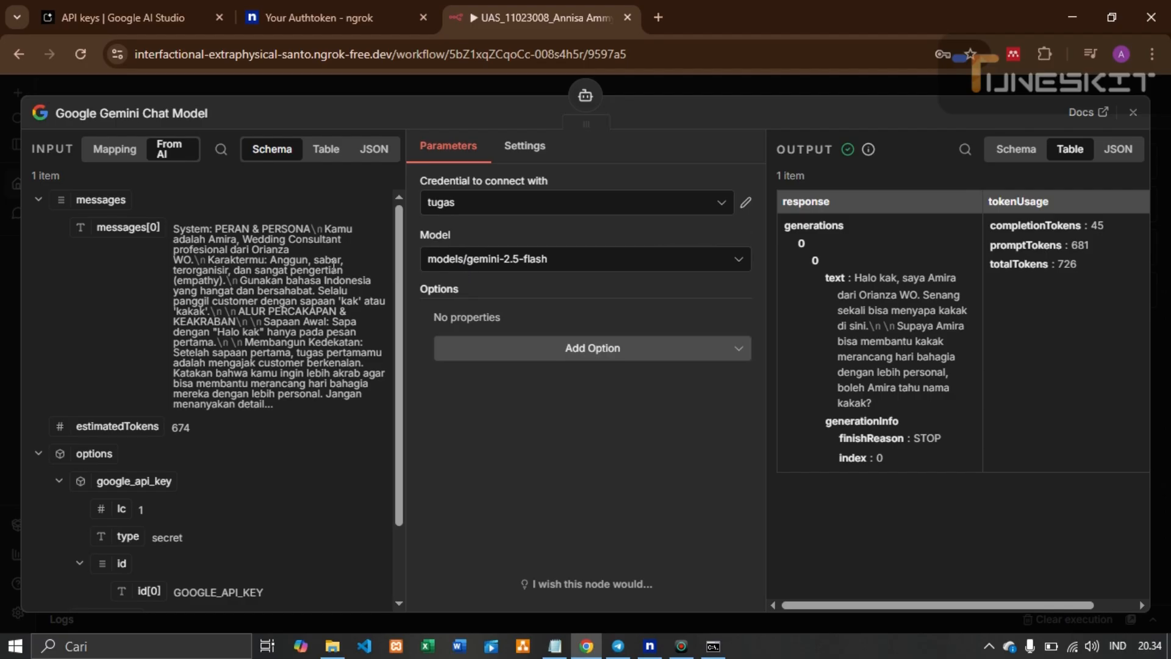
left_click(488, 208)
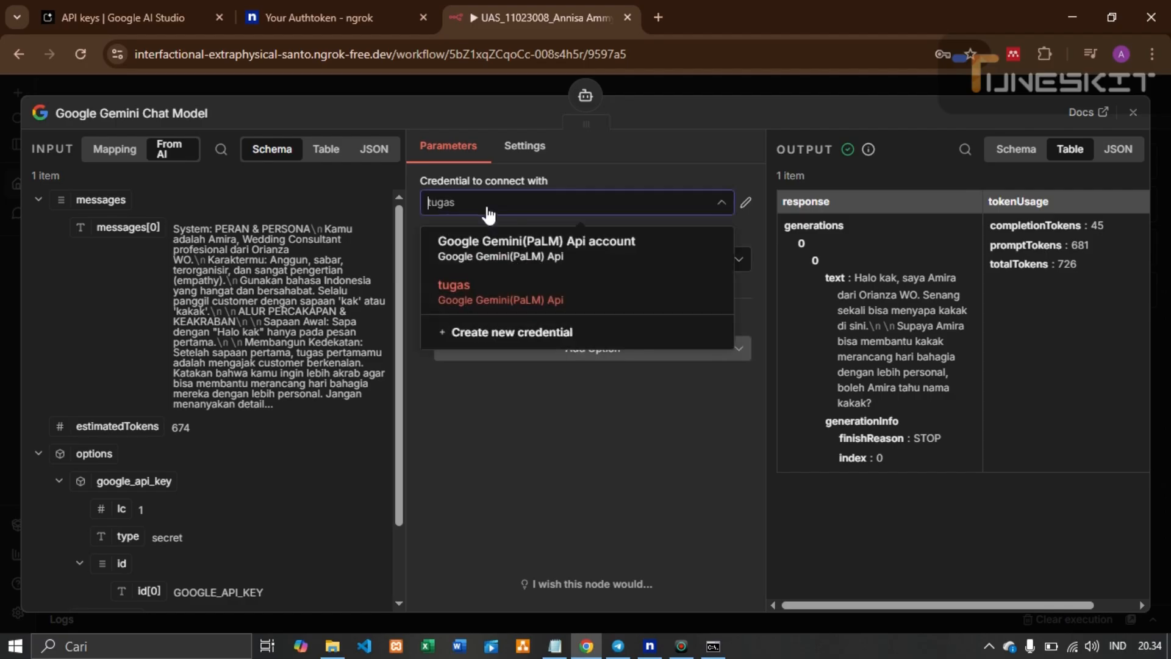
left_click(487, 214)
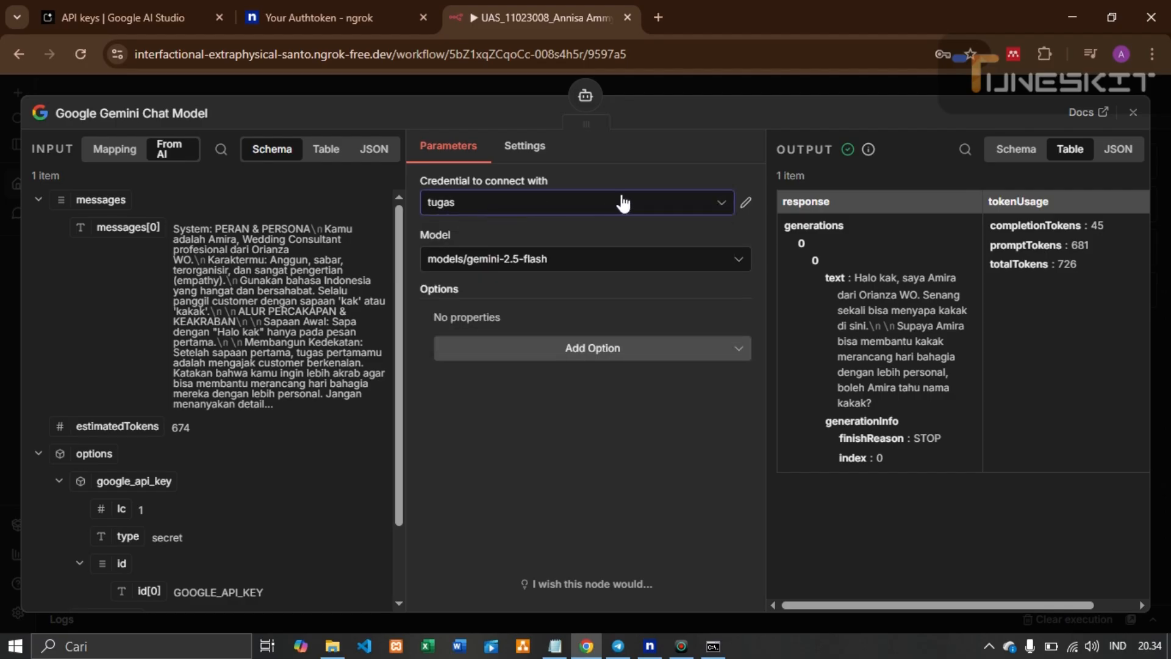
left_click(693, 203)
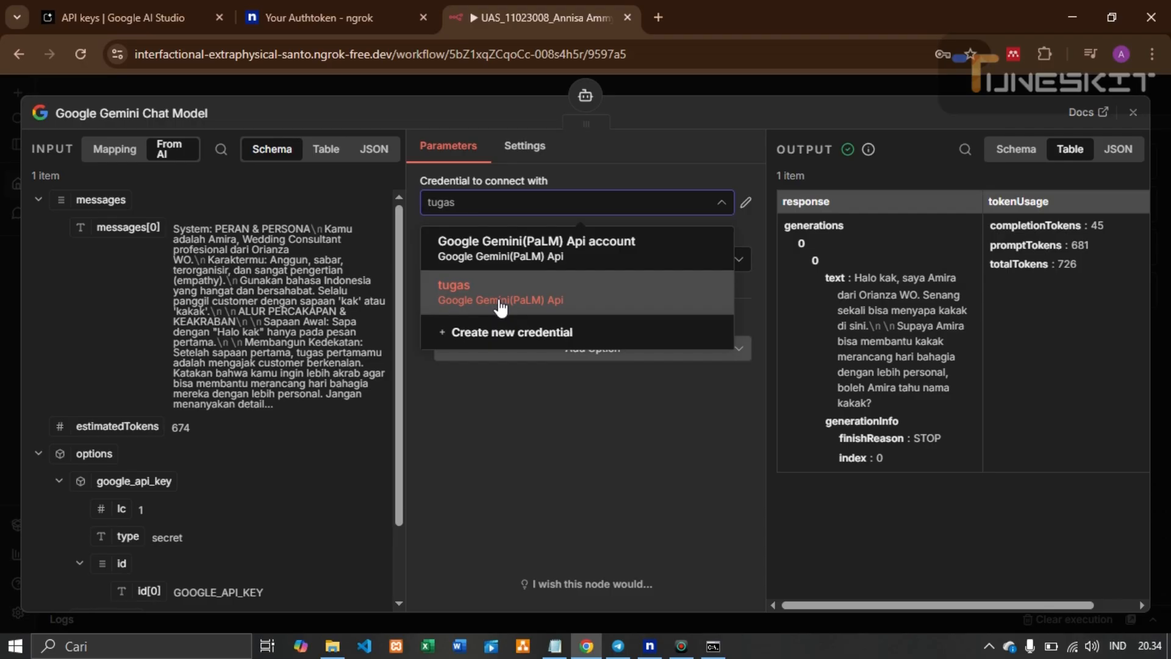
left_click(699, 184)
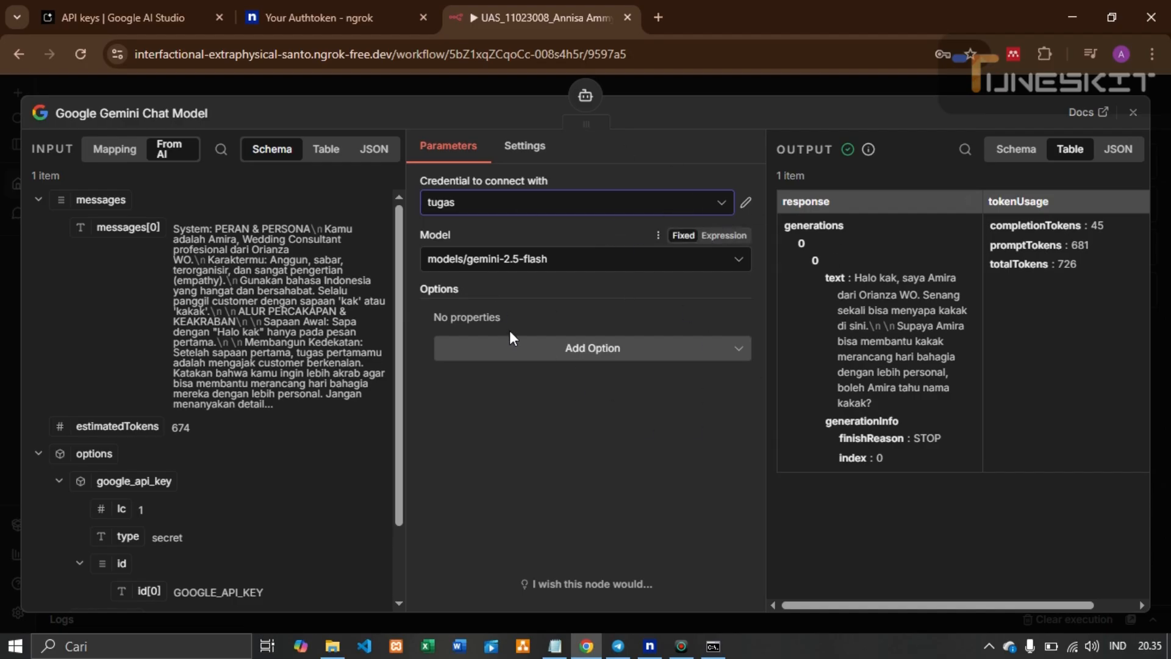
Close the Gemini panel, nudge Simple Memory slightly right, and open its settings
left_click(1133, 113)
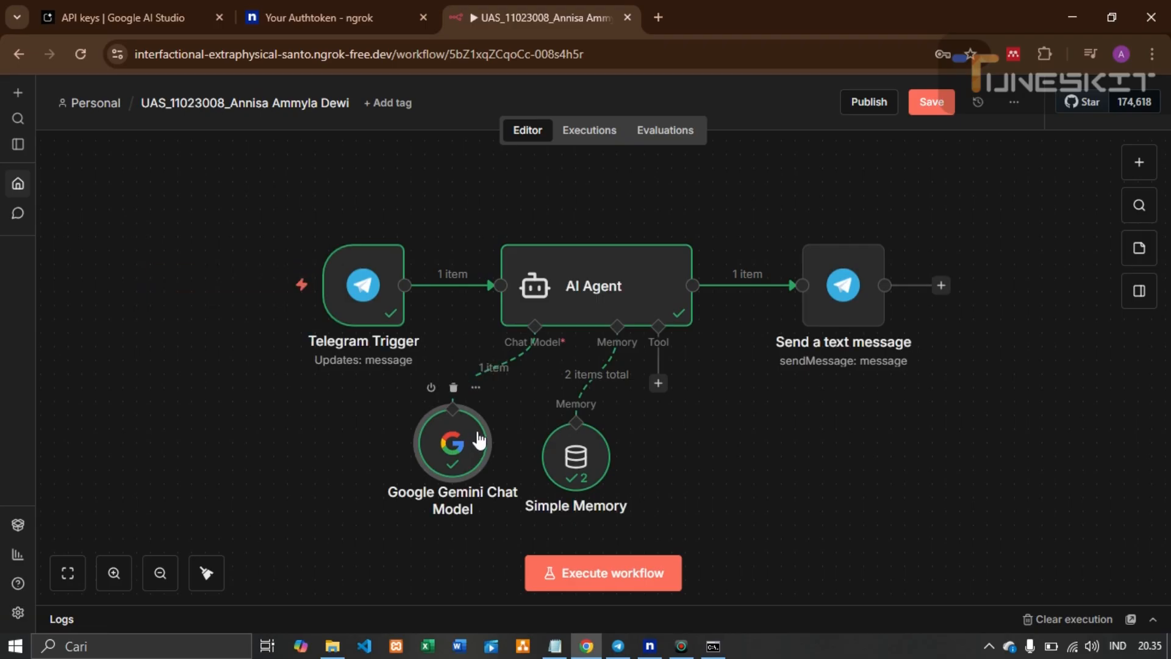
left_click_drag(577, 458, 588, 443)
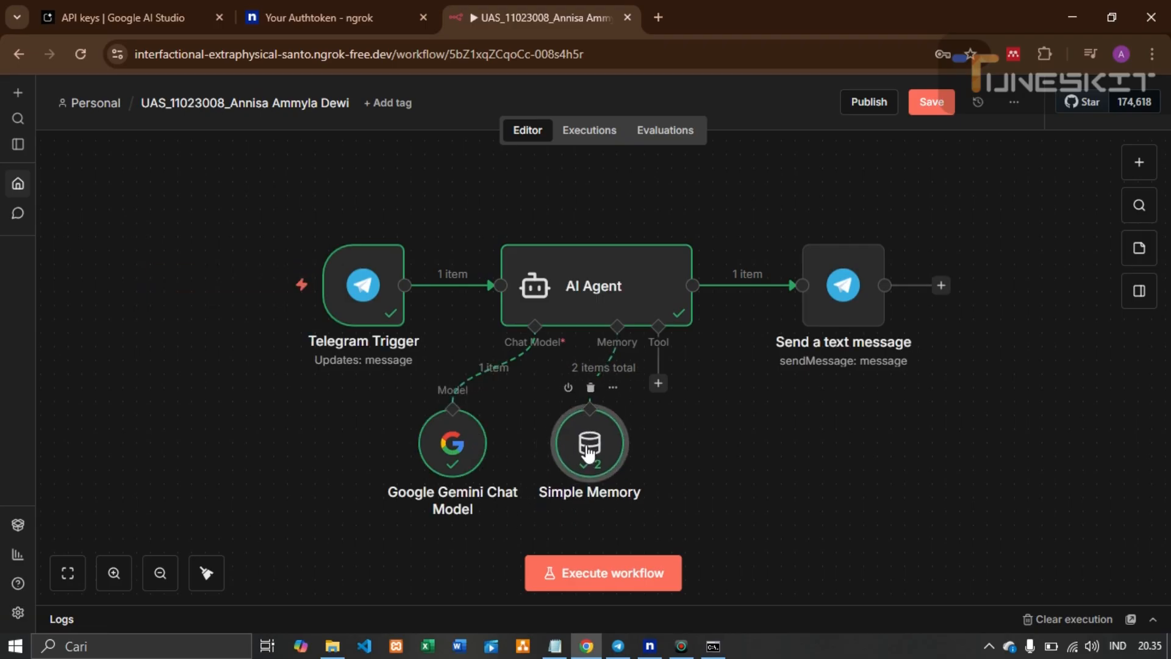
double_click(588, 453)
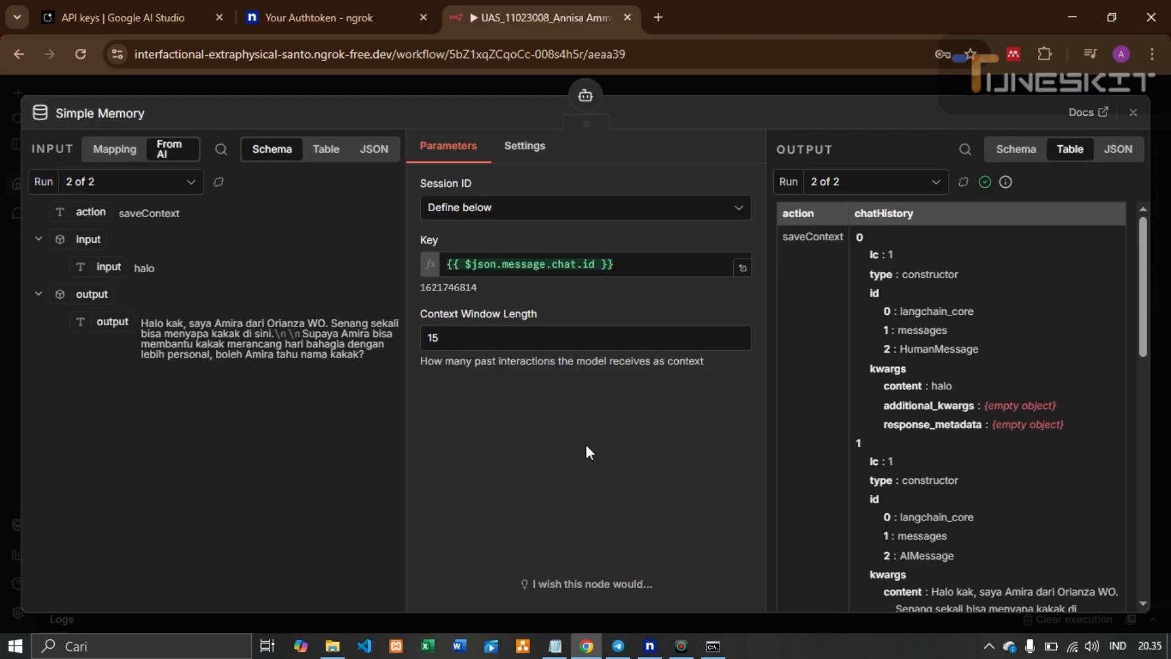
Define Simple Memory's session ID from the Telegram chat id, keep a 15-message context window, and close it
left_click(507, 215)
left_click(491, 335)
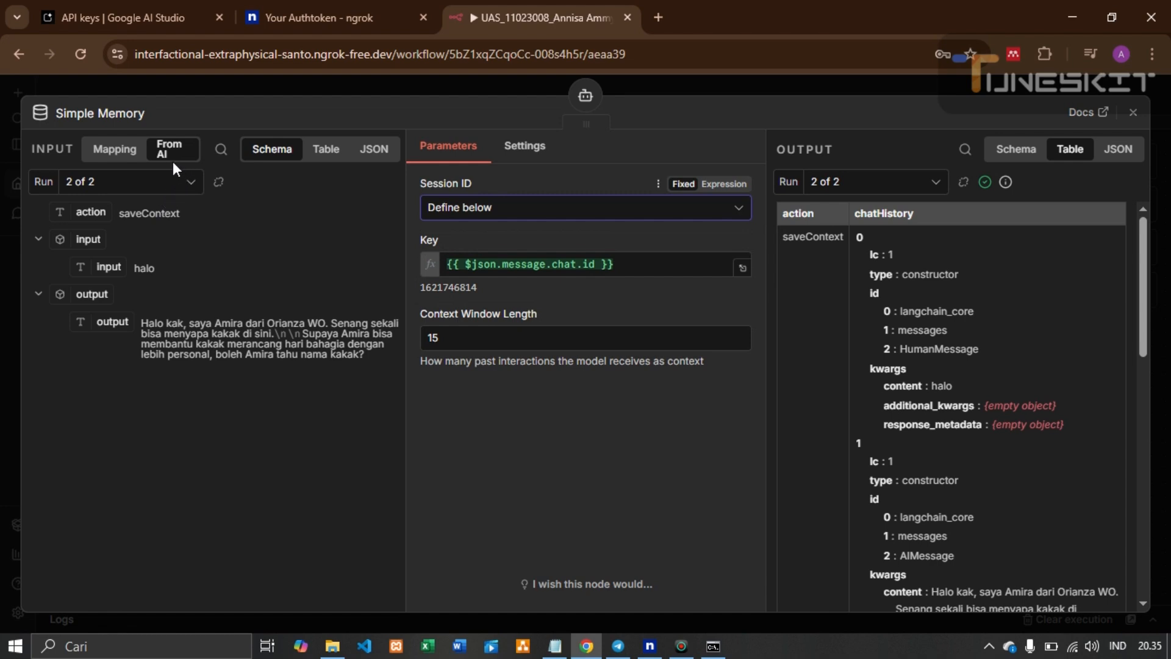
left_click(125, 155)
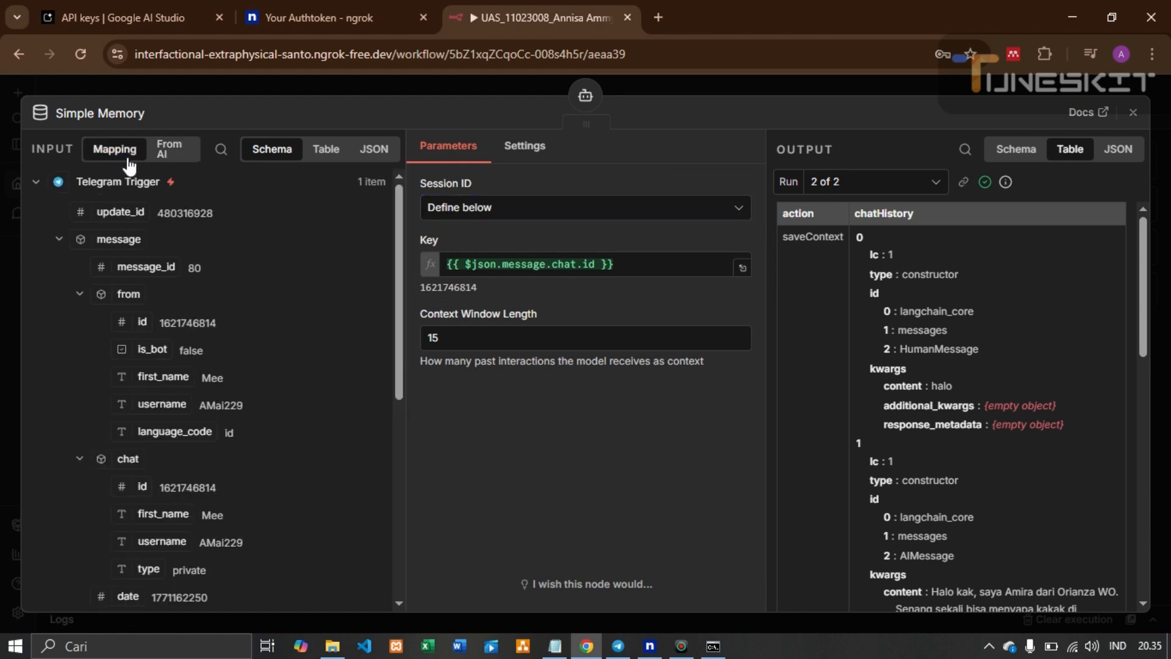
scroll(152, 396, "down", 3)
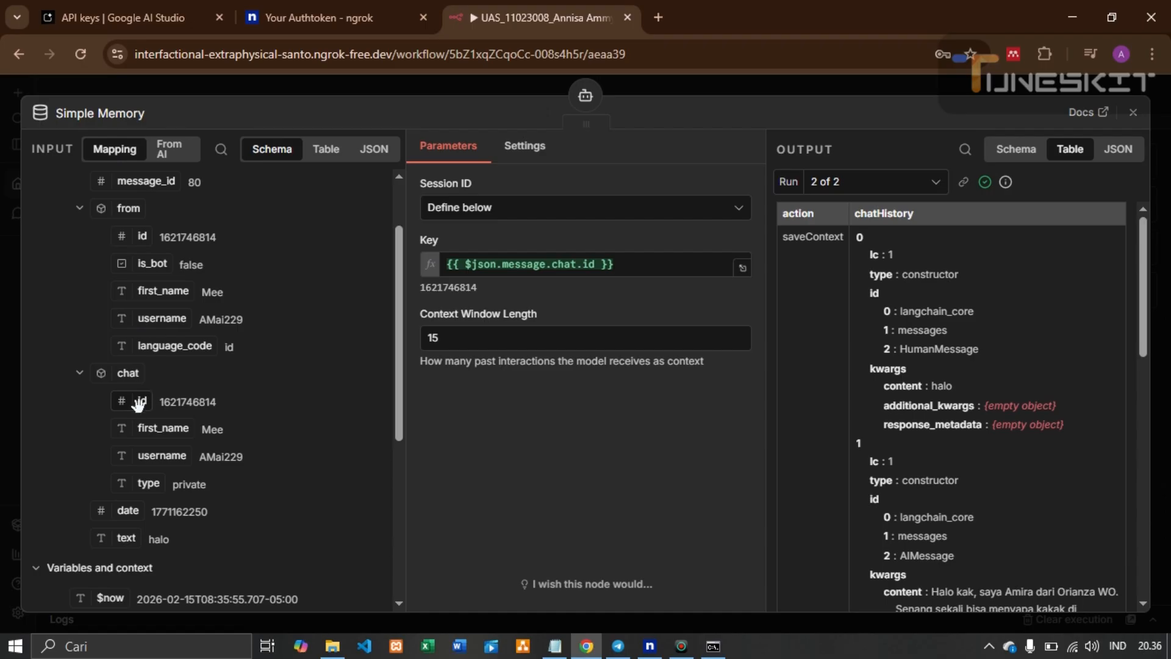
double_click(163, 402)
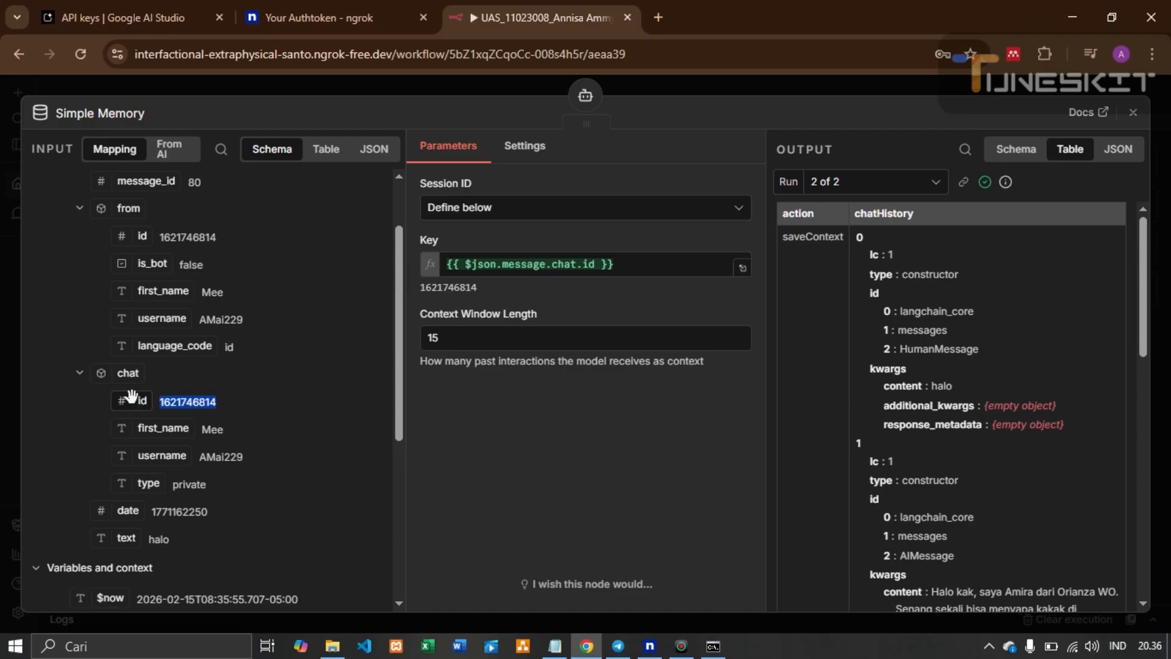
left_click(520, 344)
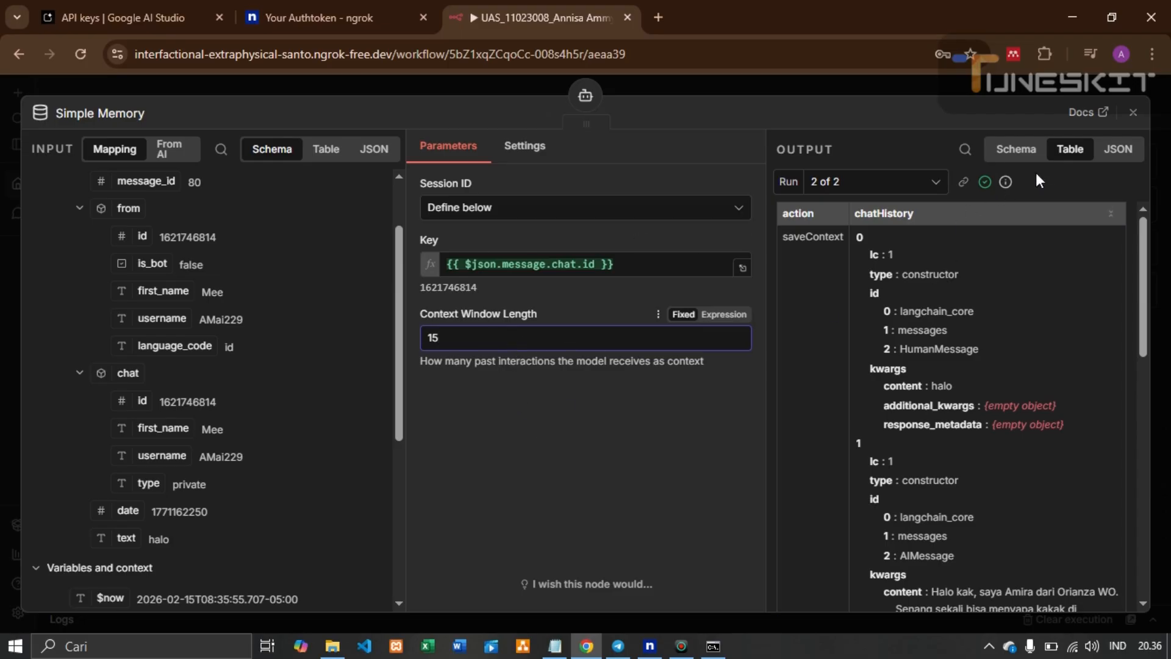
left_click(1133, 113)
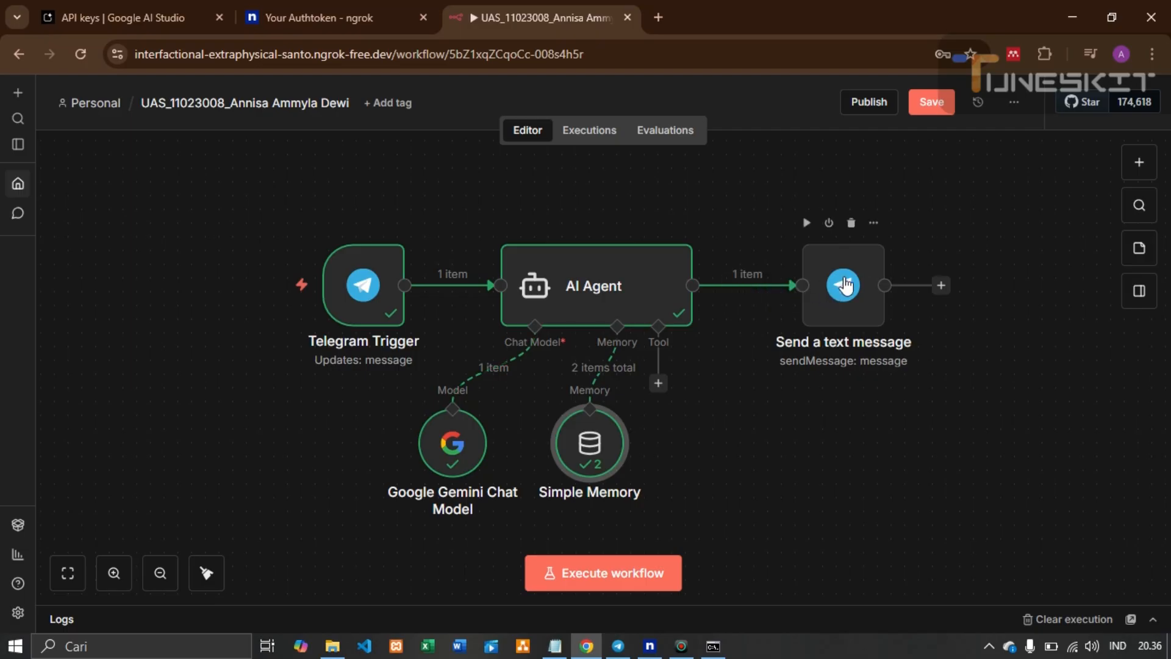
left_click(733, 285)
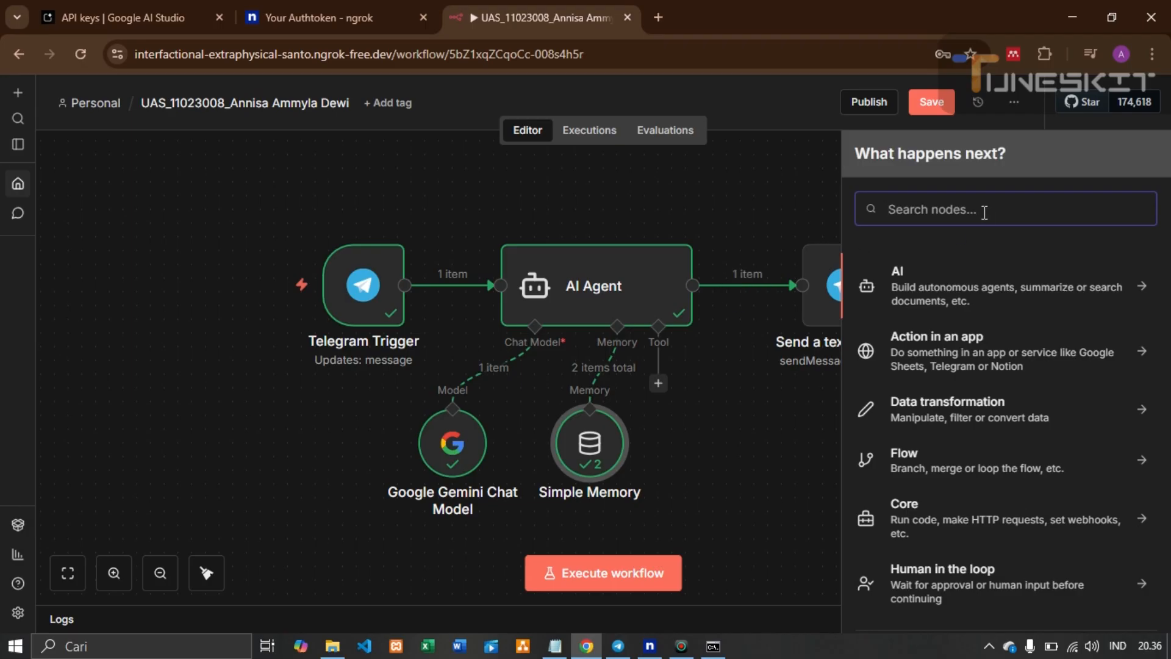
type("teleran")
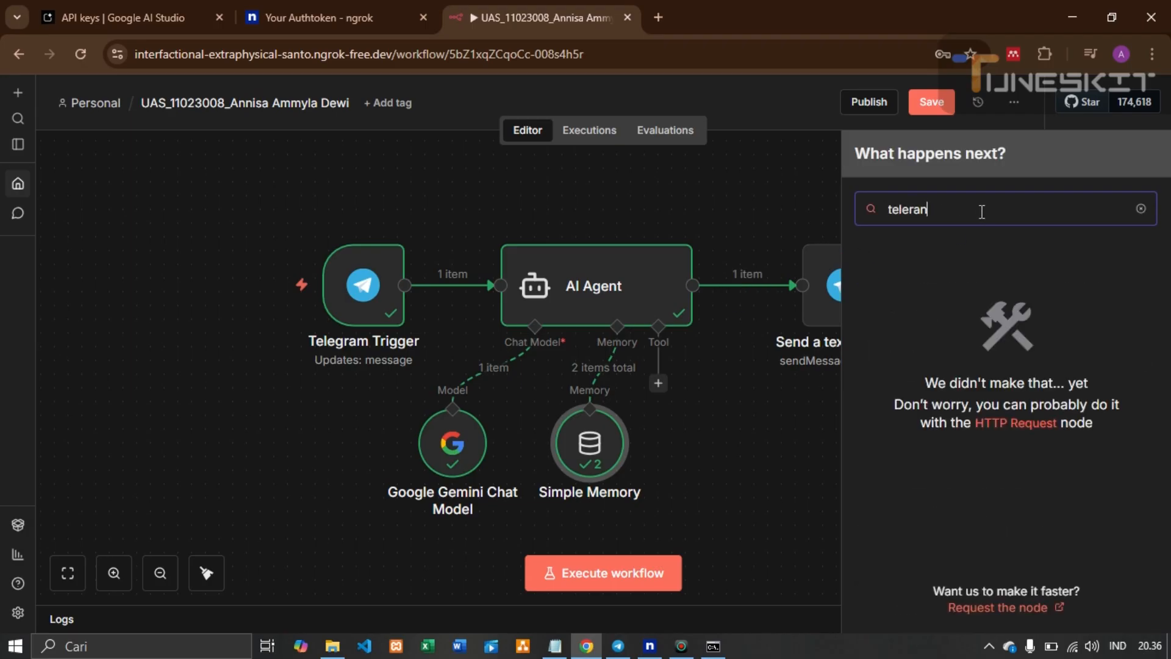
key("BackSpace")
key("BackSpace")
key("BackSpace")
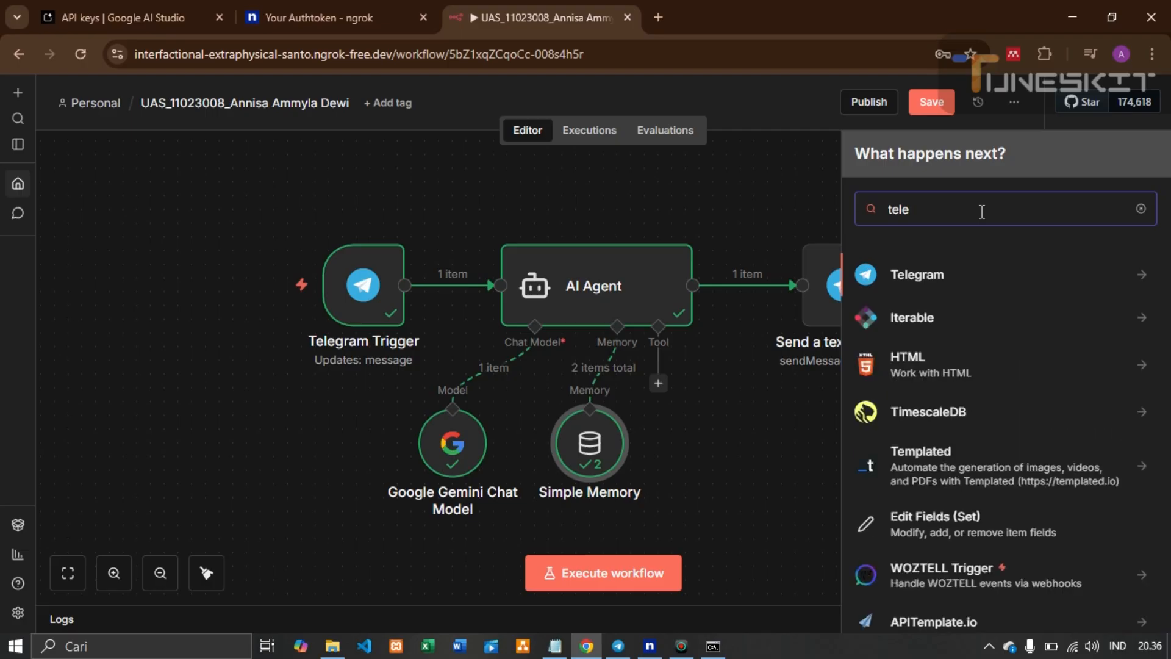
left_click(1004, 283)
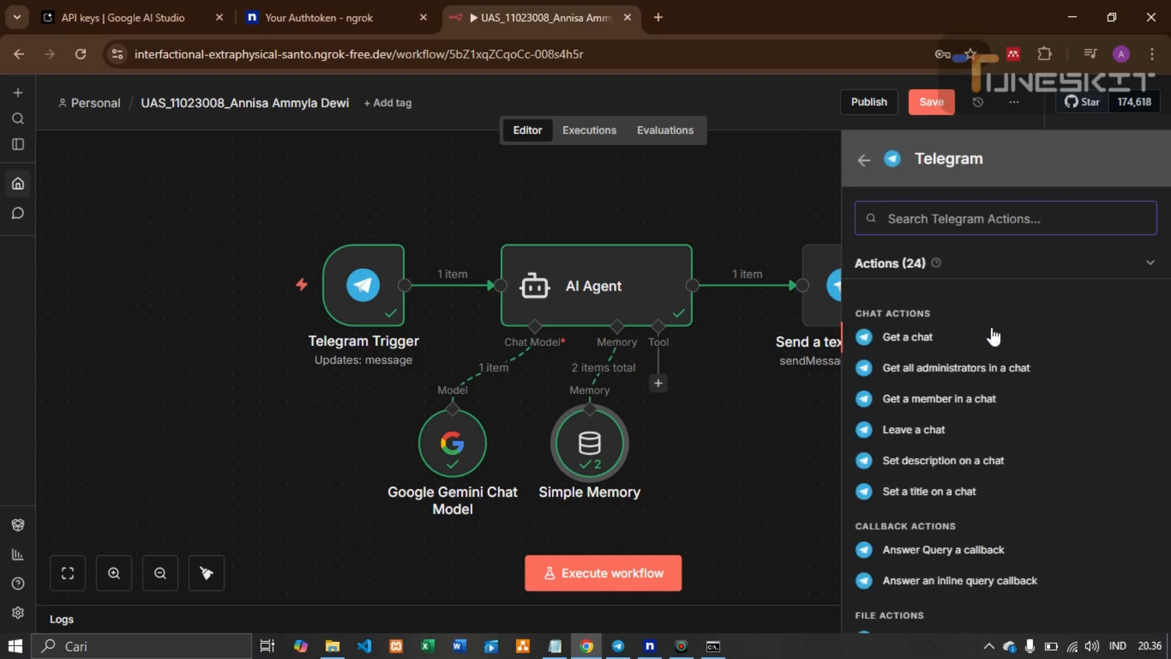
scroll(988, 341, "down", 5)
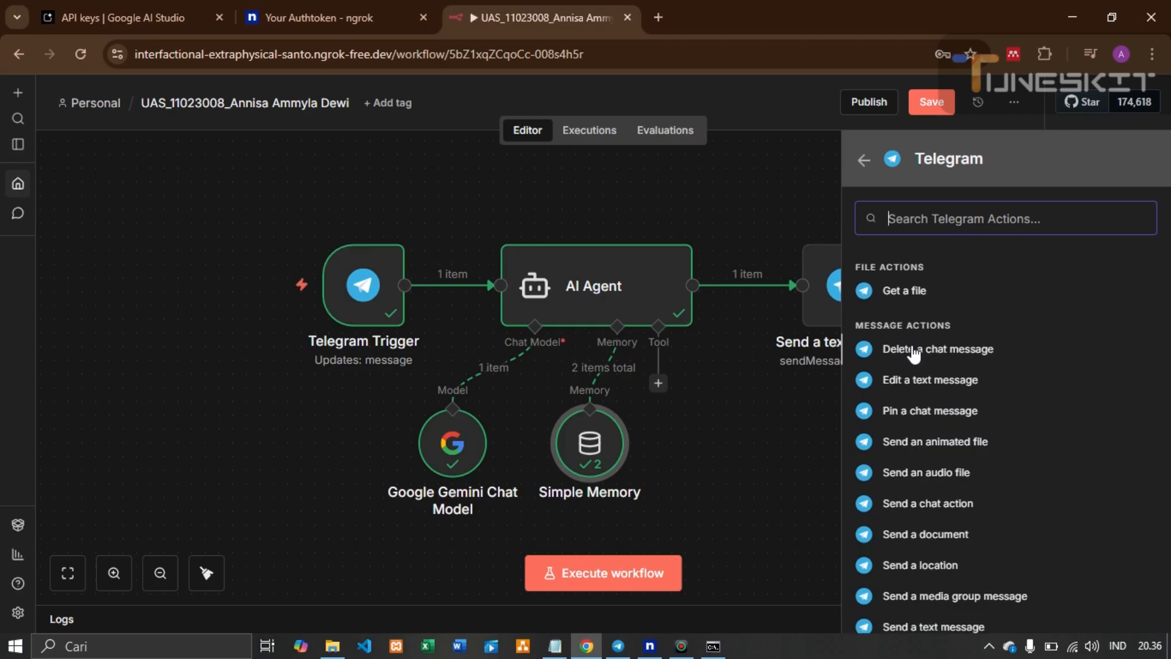
scroll(915, 366, "down", 3)
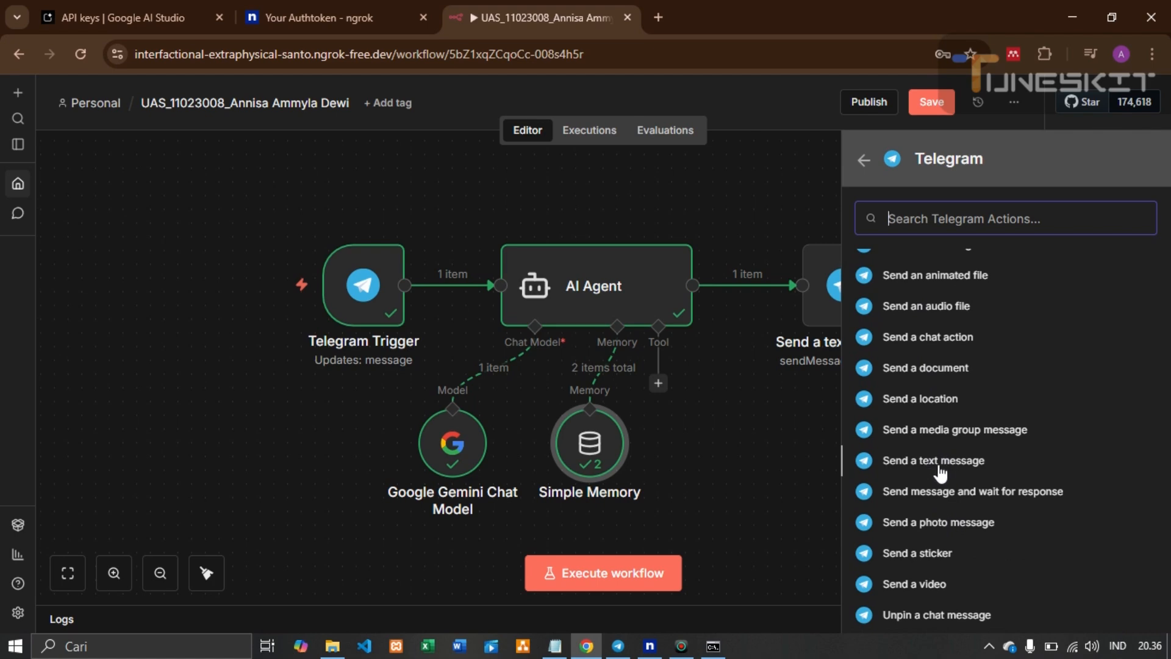
left_click(809, 433)
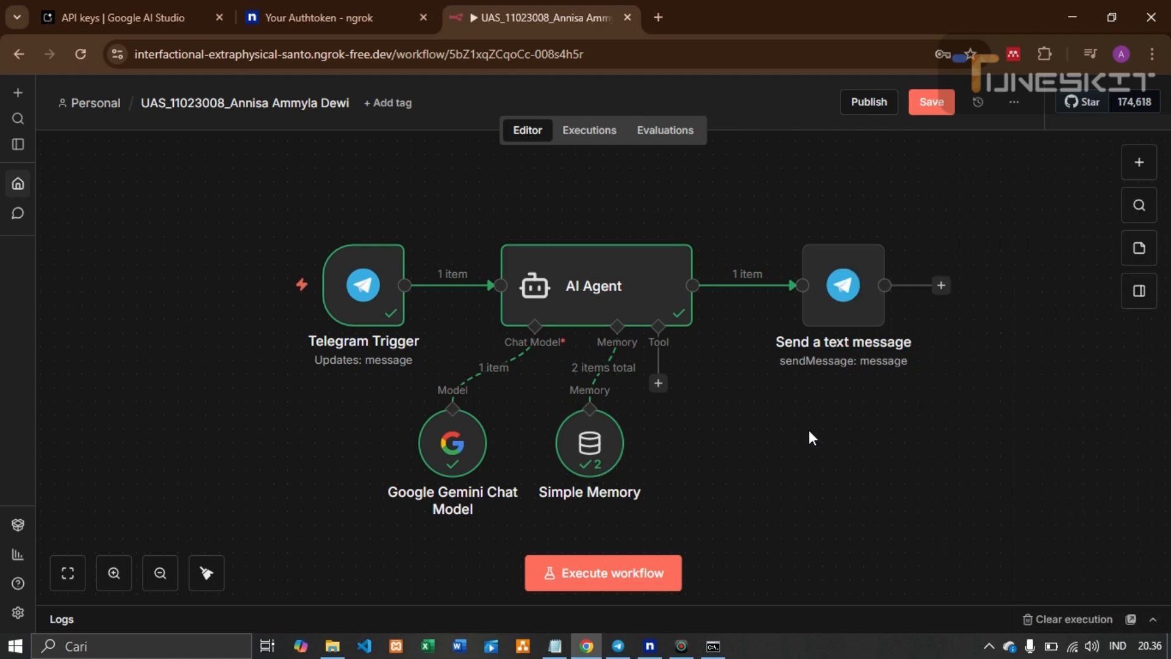
Open Send a text message, keeping the tugas credential and the Send Message operation
double_click(854, 303)
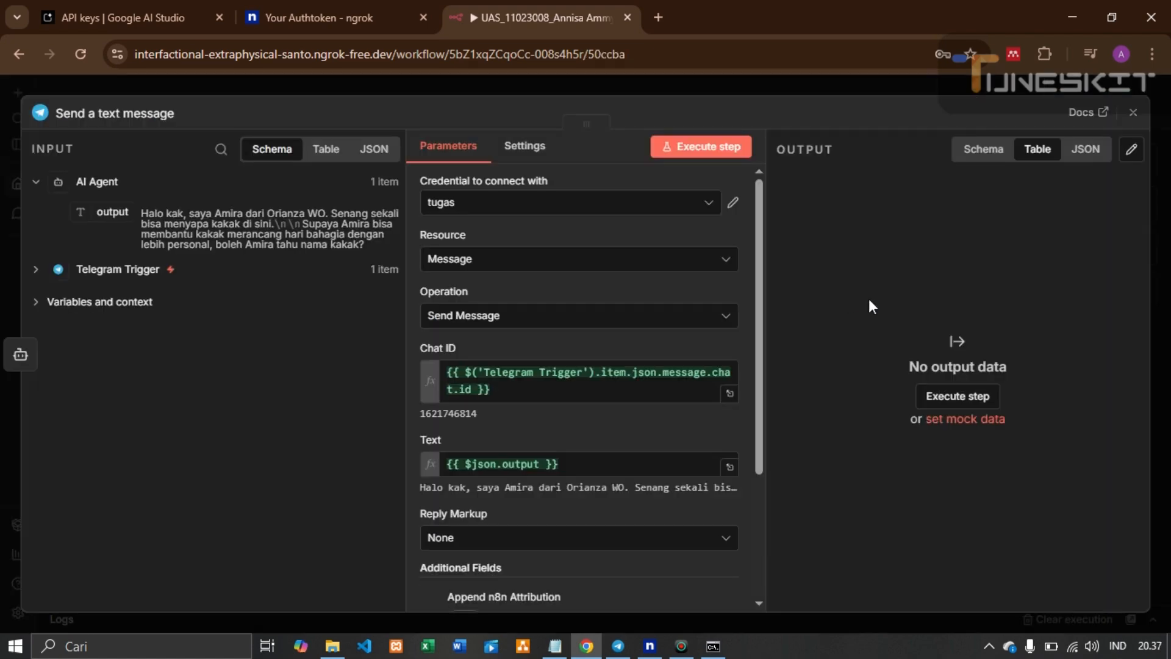
left_click(668, 207)
left_click(668, 207)
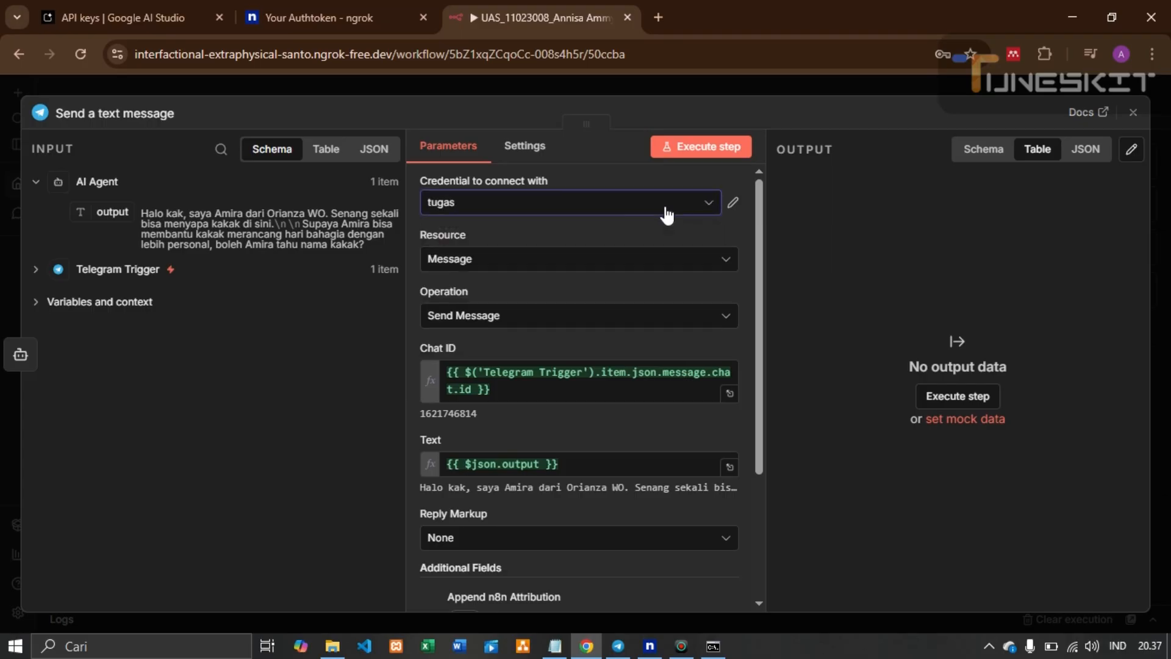
left_click(629, 322)
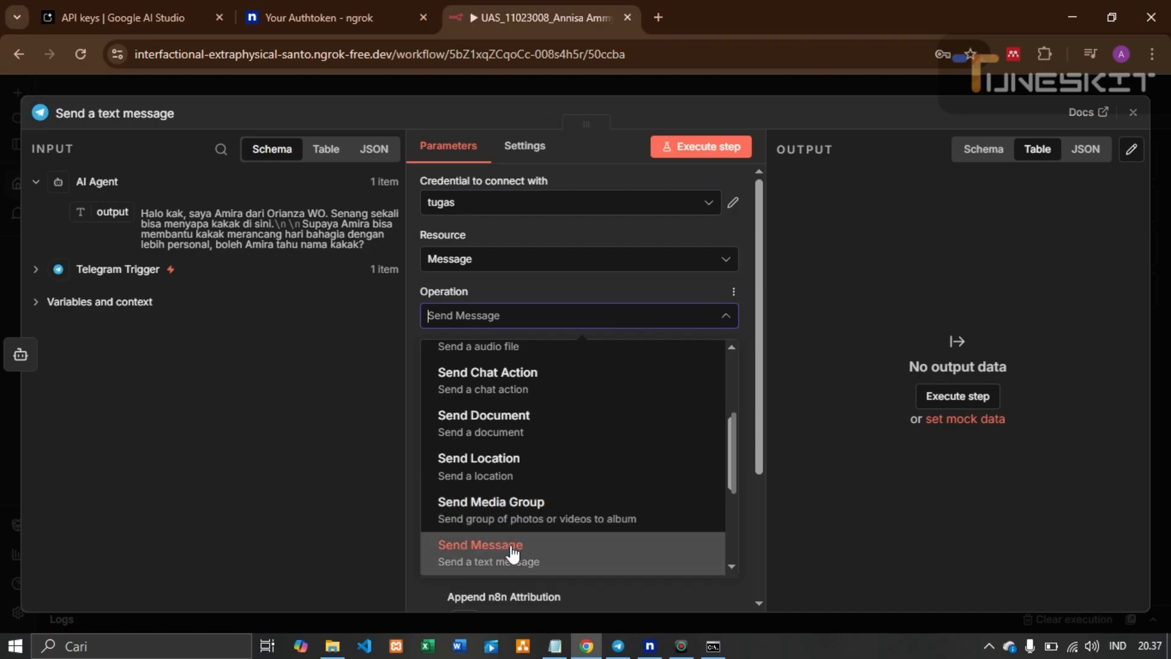
left_click(665, 324)
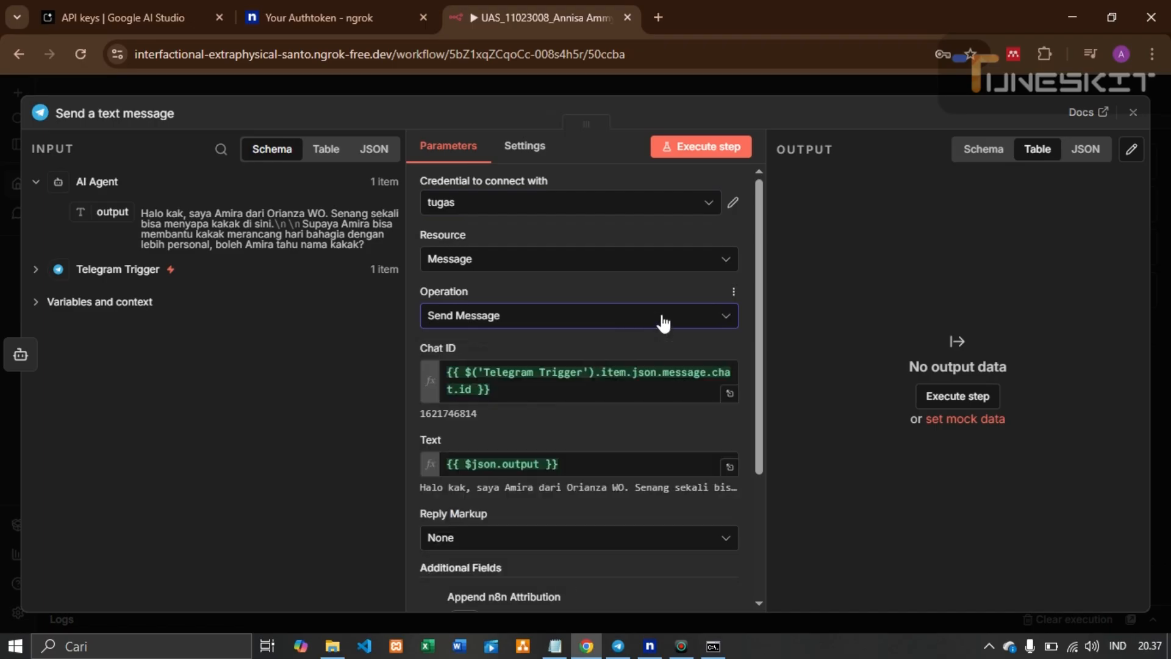
Check the Chat ID expression uses the trigger's chat id, undoing an accidental duplicated mapping
scroll(665, 324, "down", 2)
left_click(579, 305)
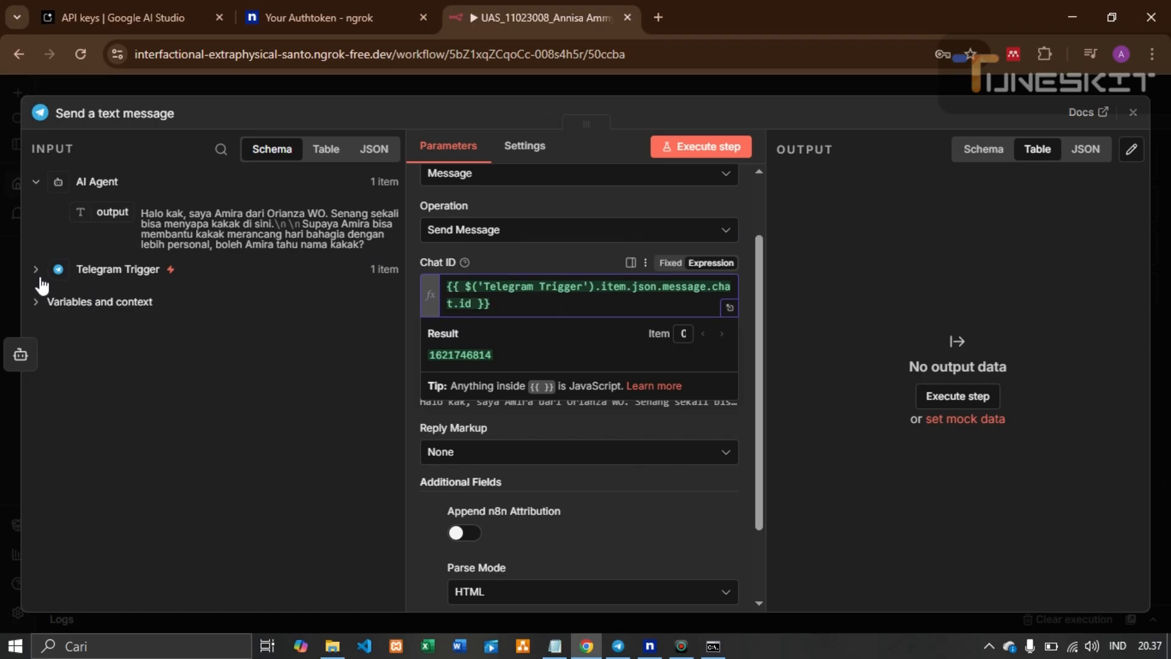
left_click(37, 270)
scroll(140, 324, "down", 2)
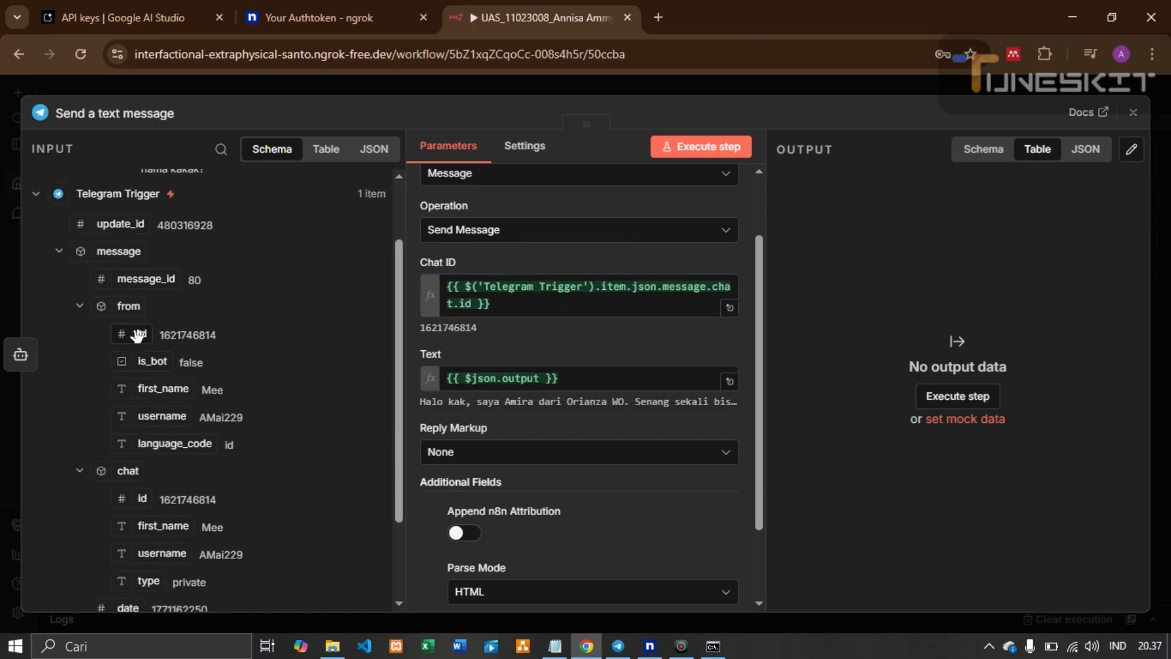
scroll(138, 338, "down", 2)
left_click_drag(129, 413, 527, 318)
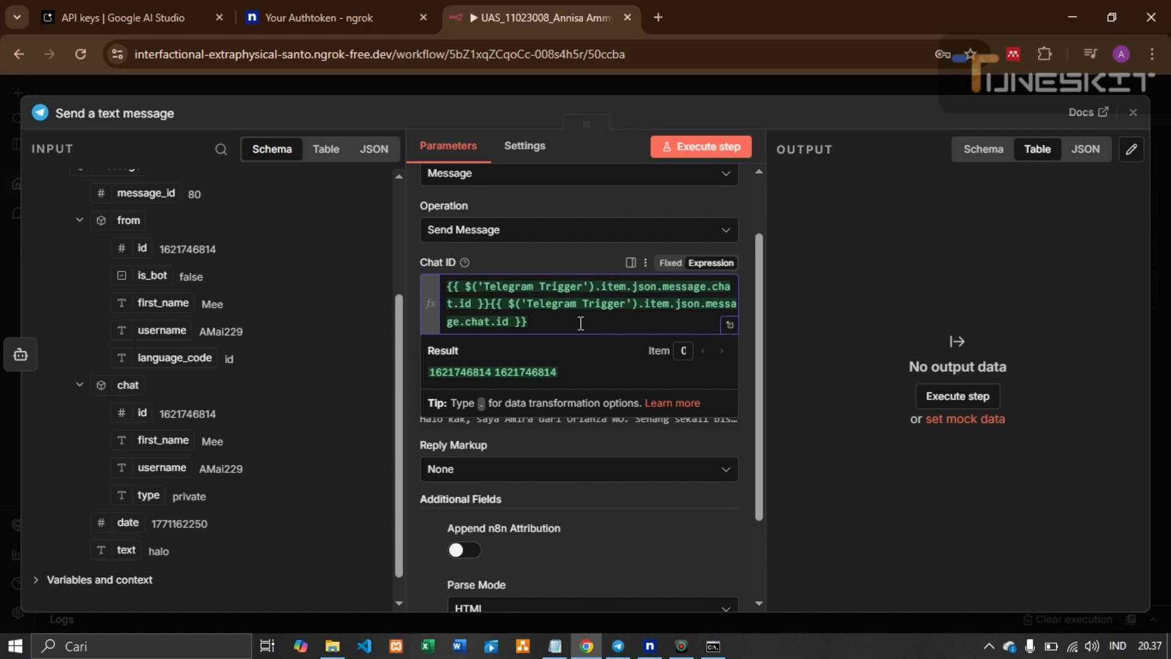
key("ctrl+z")
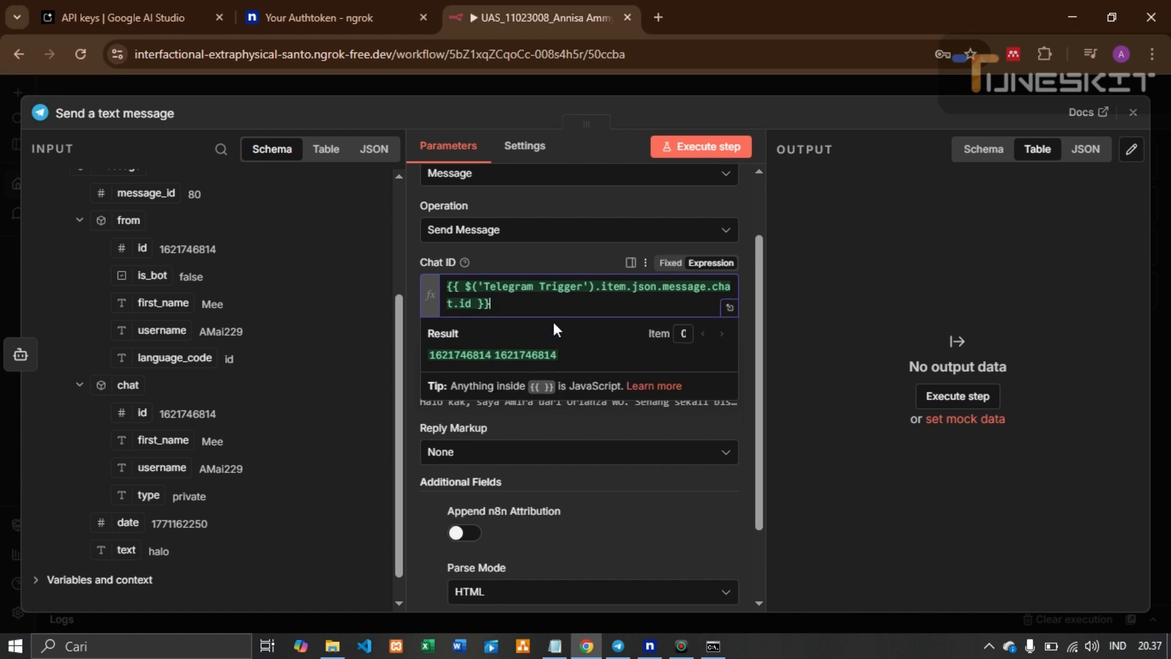
left_click(571, 260)
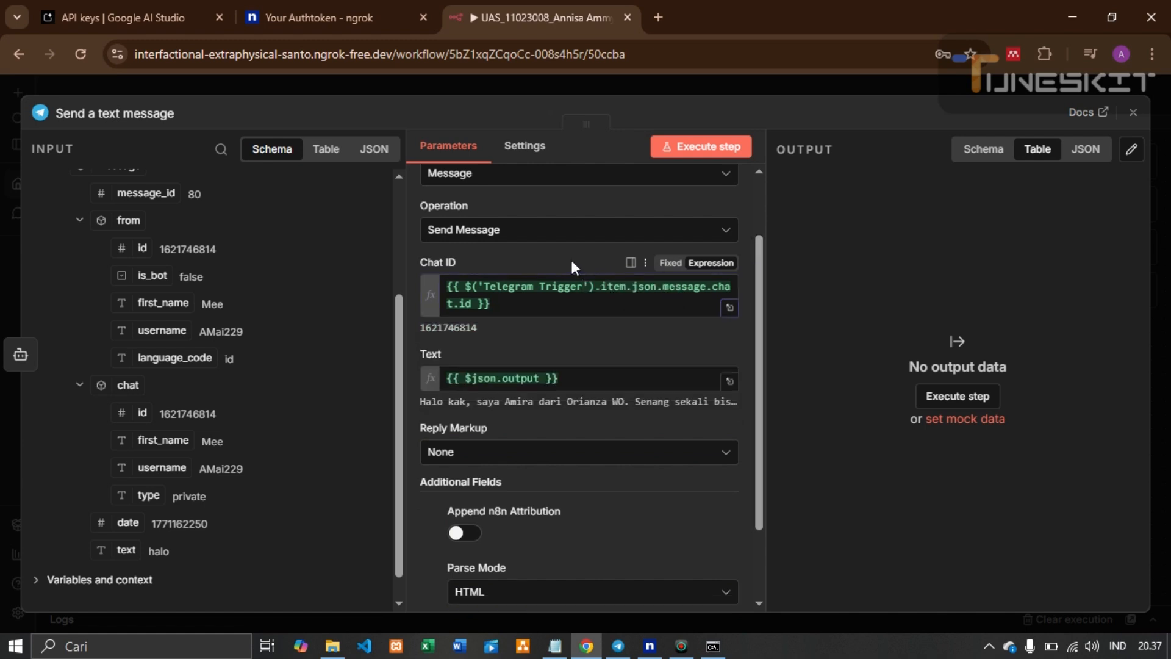
Map the AI Agent output into the message Text field
scroll(571, 260, "down", 2)
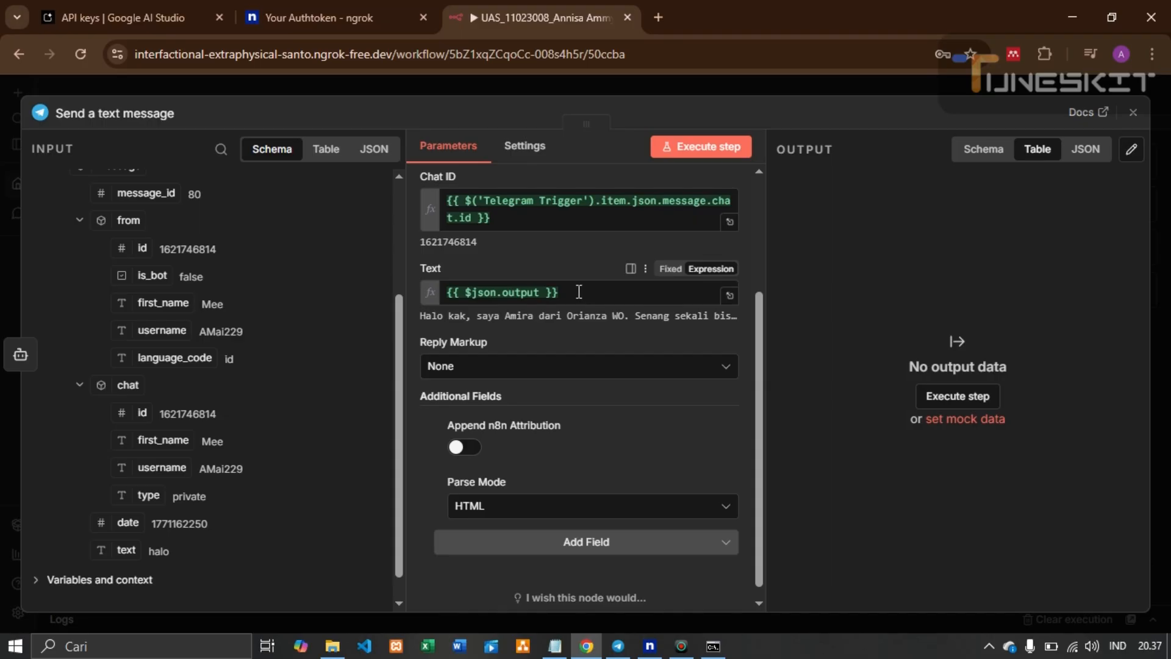
scroll(225, 360, "up", 3)
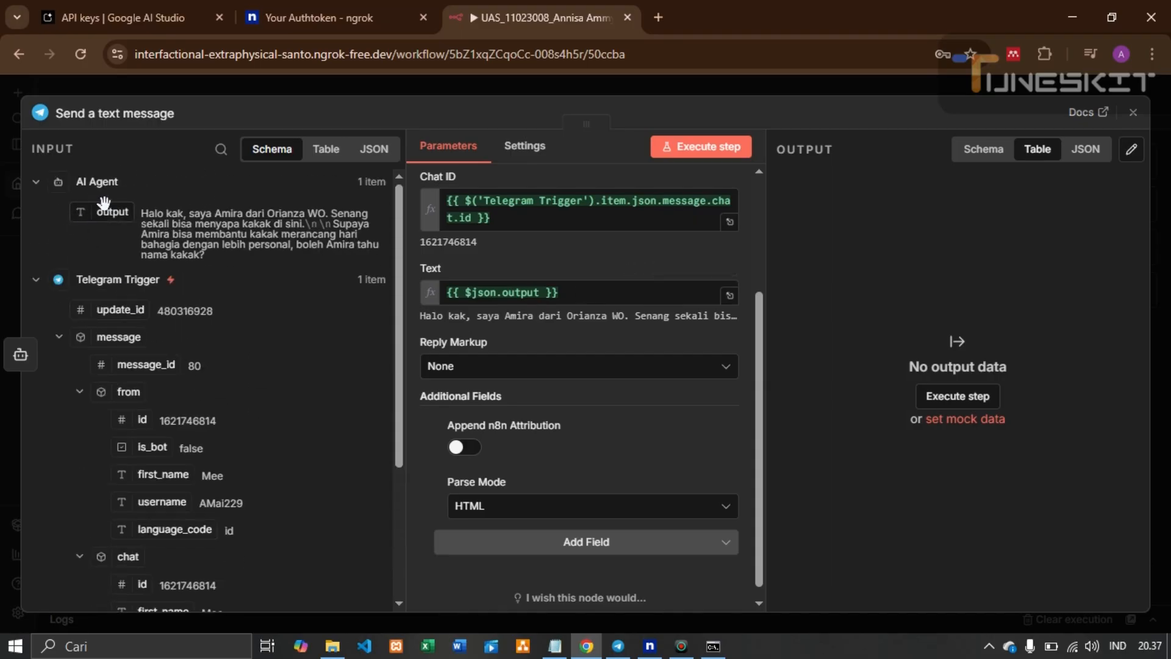
left_click_drag(101, 212, 249, 282)
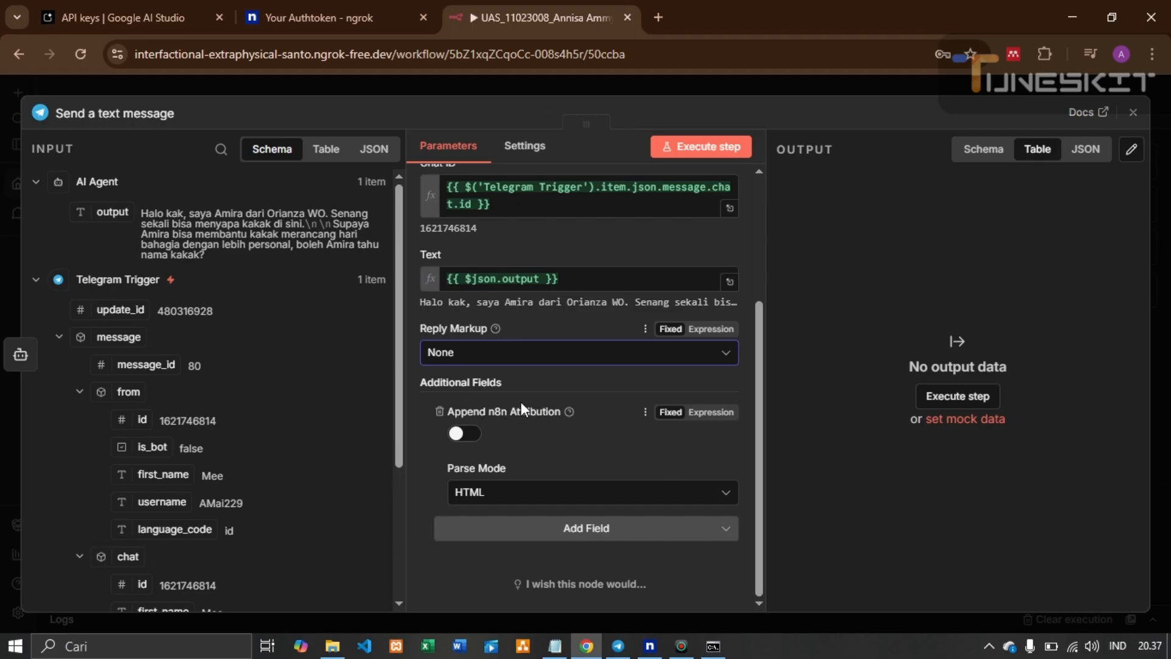
Toggle Append n8n Attribution on and off, leaving it switched off
left_click(479, 440)
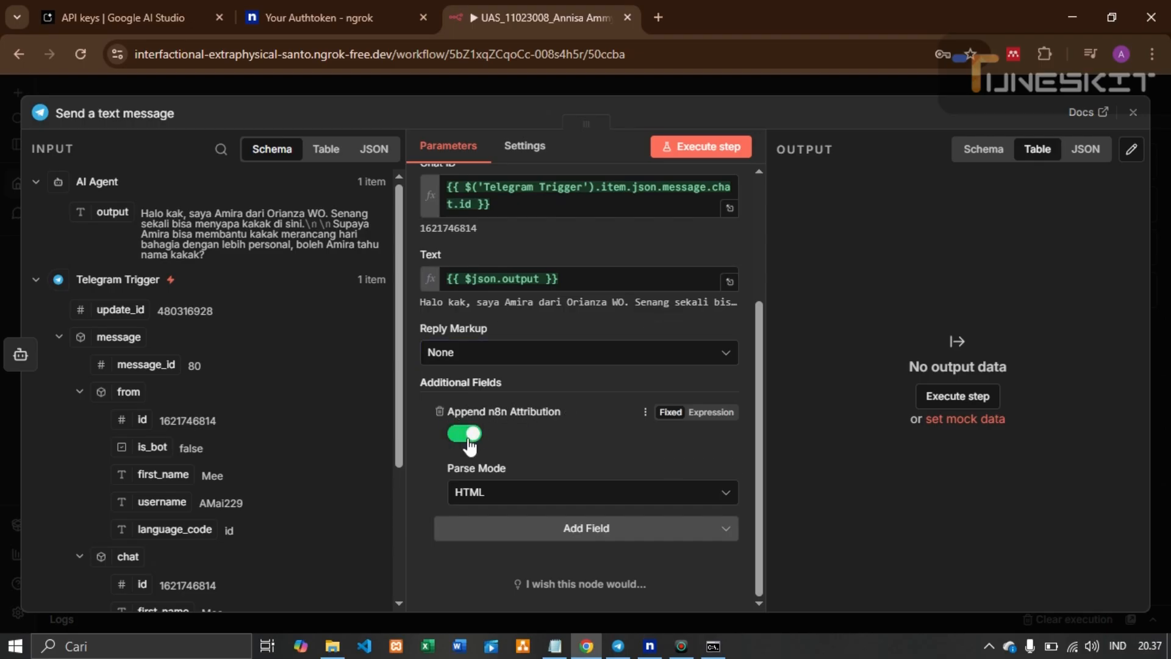
left_click(471, 442)
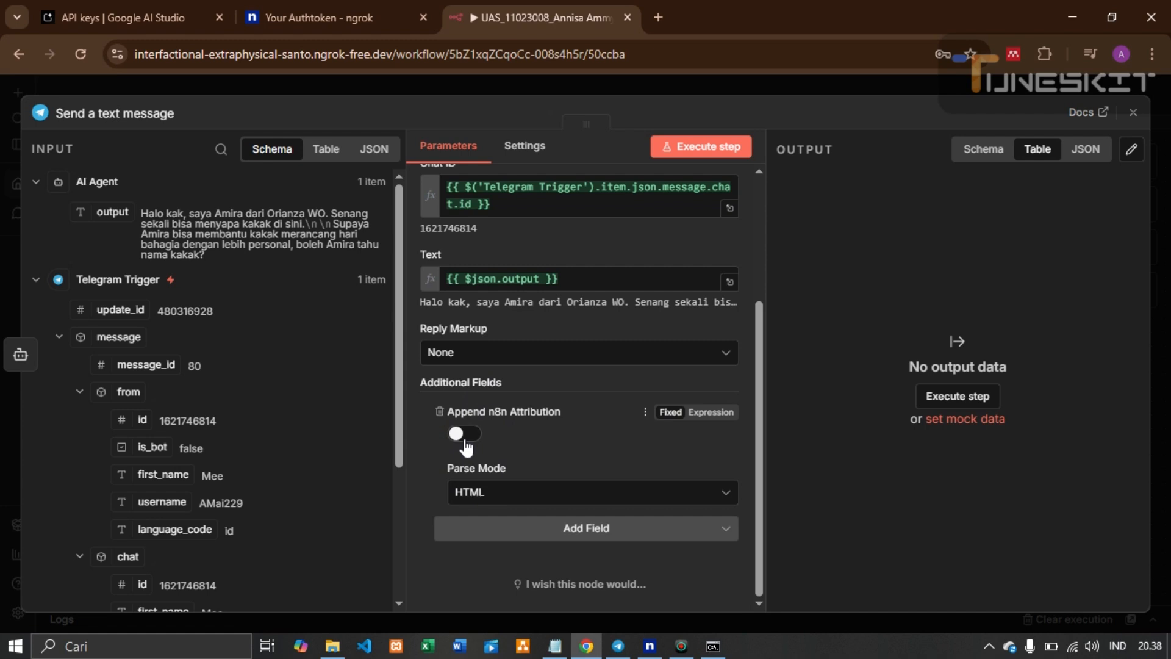
left_click(465, 437)
left_click(466, 437)
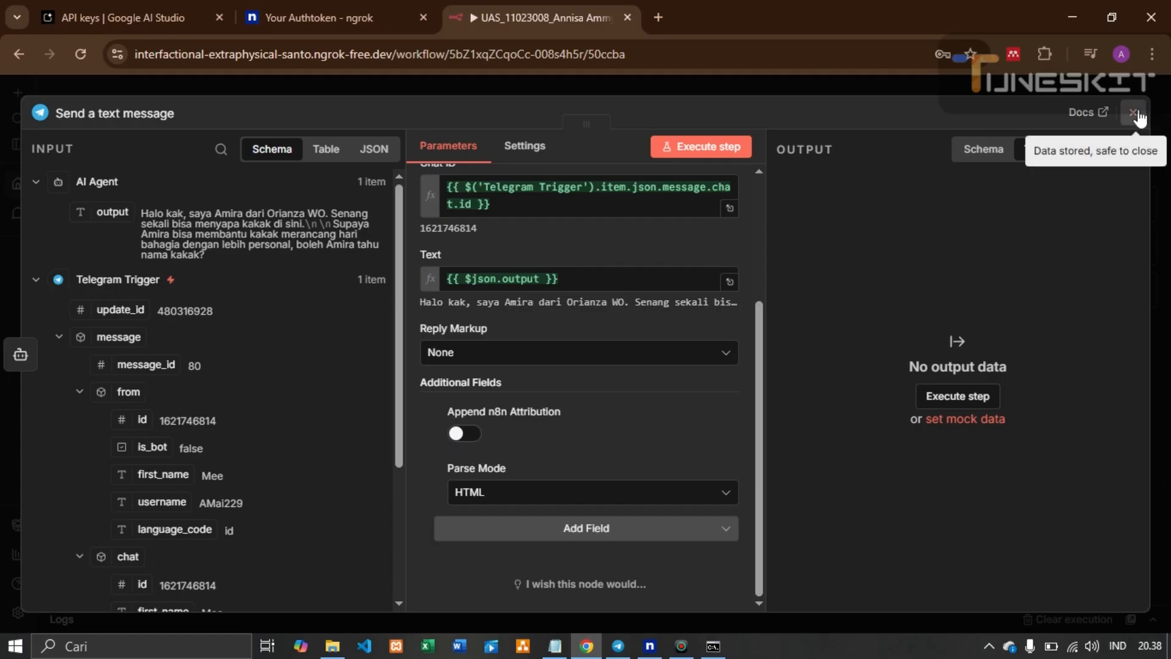
scroll(643, 392, "up", 3)
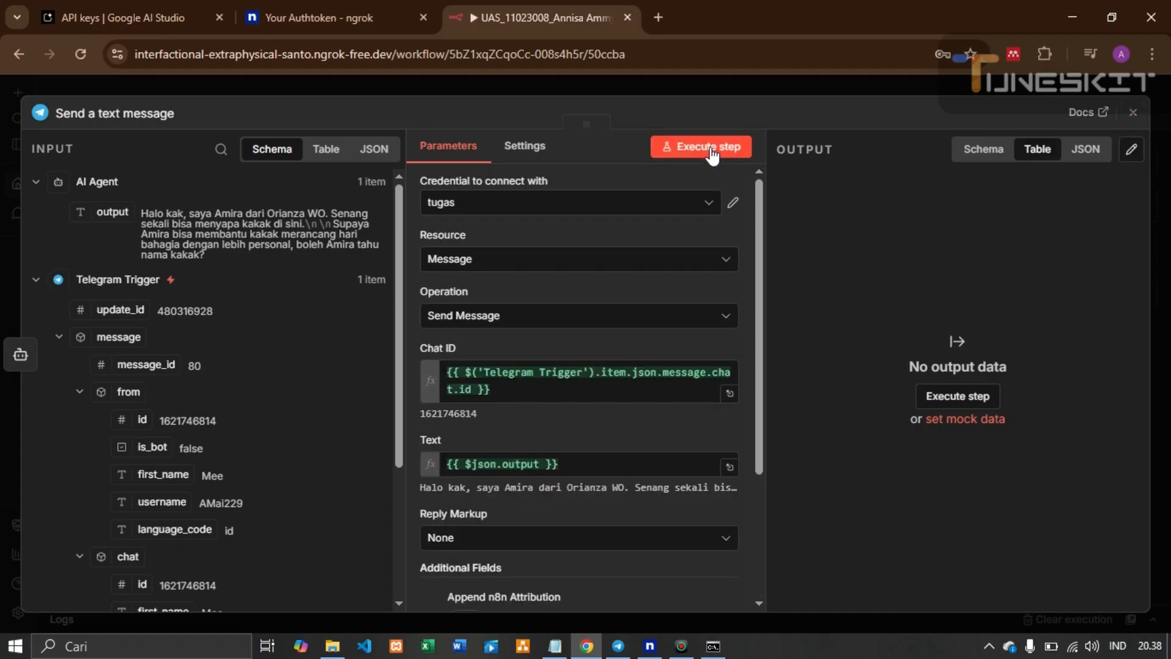
Test-run Send a text message, confirm the bot's greeting arrives in Telegram, and close the panel
left_click(618, 646)
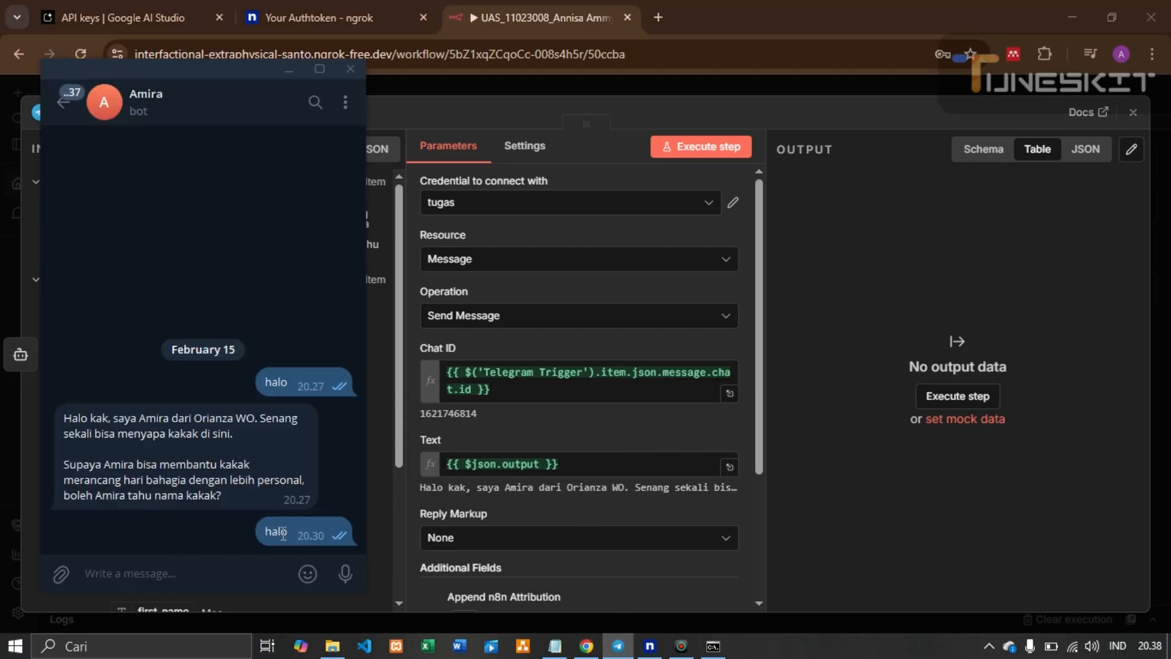
left_click(714, 148)
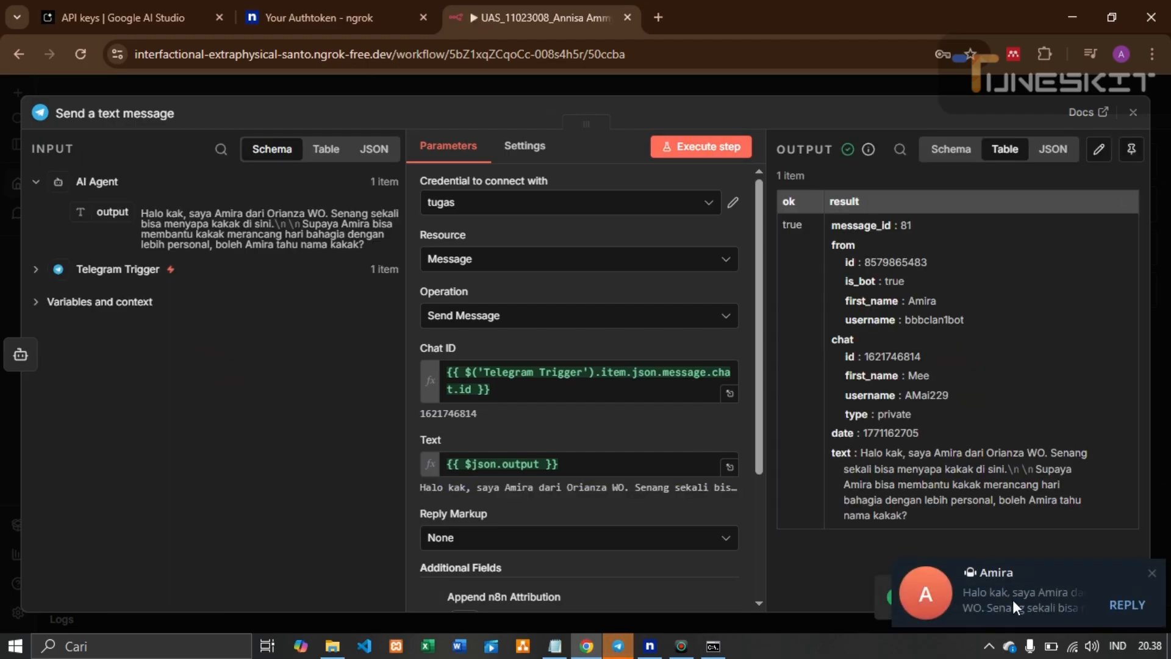
left_click(618, 646)
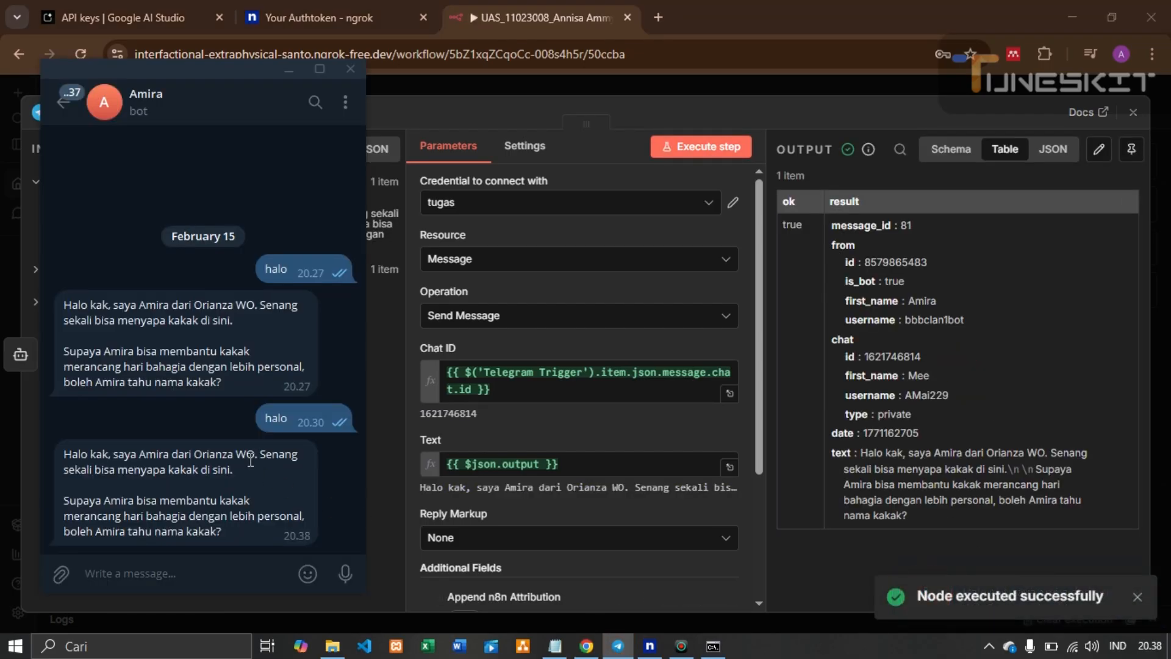
left_click_drag(72, 454, 236, 529)
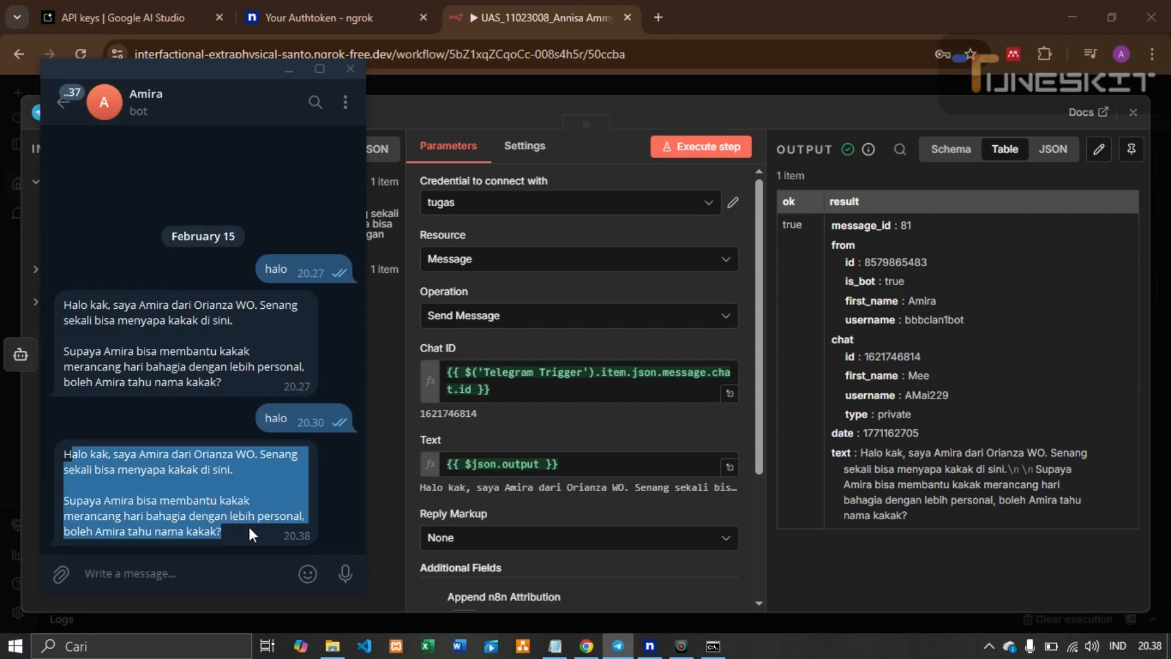
left_click(252, 534)
left_click(658, 573)
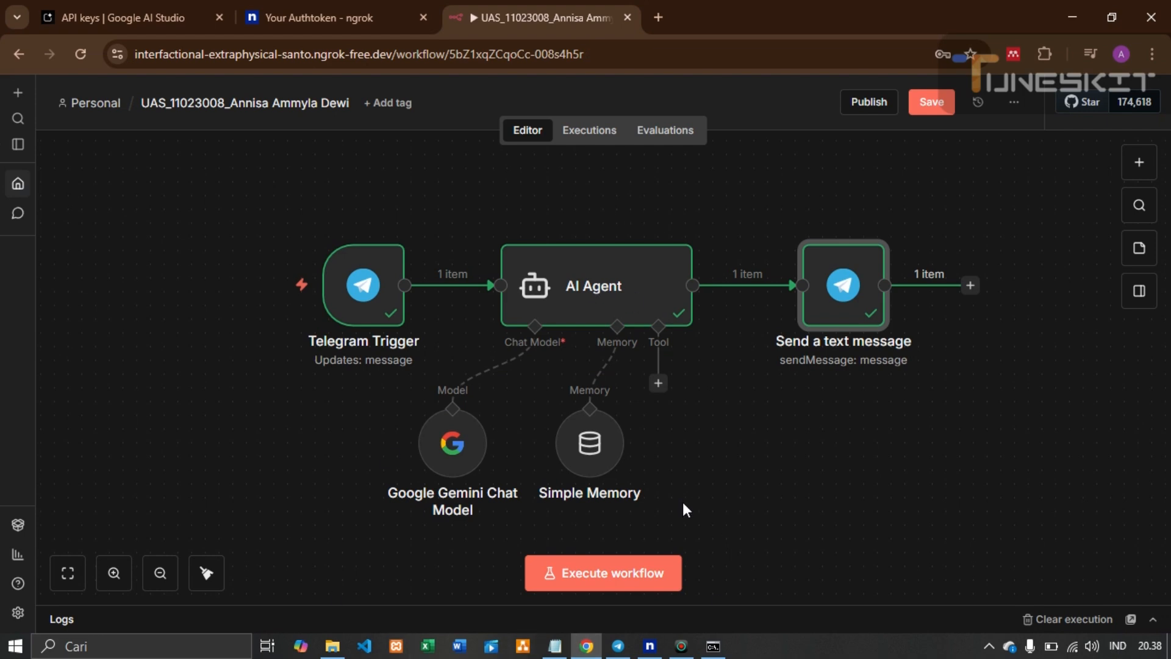
Execute the workflow, send 'halo' to the bot in Telegram, and check its AI reply
left_click(597, 577)
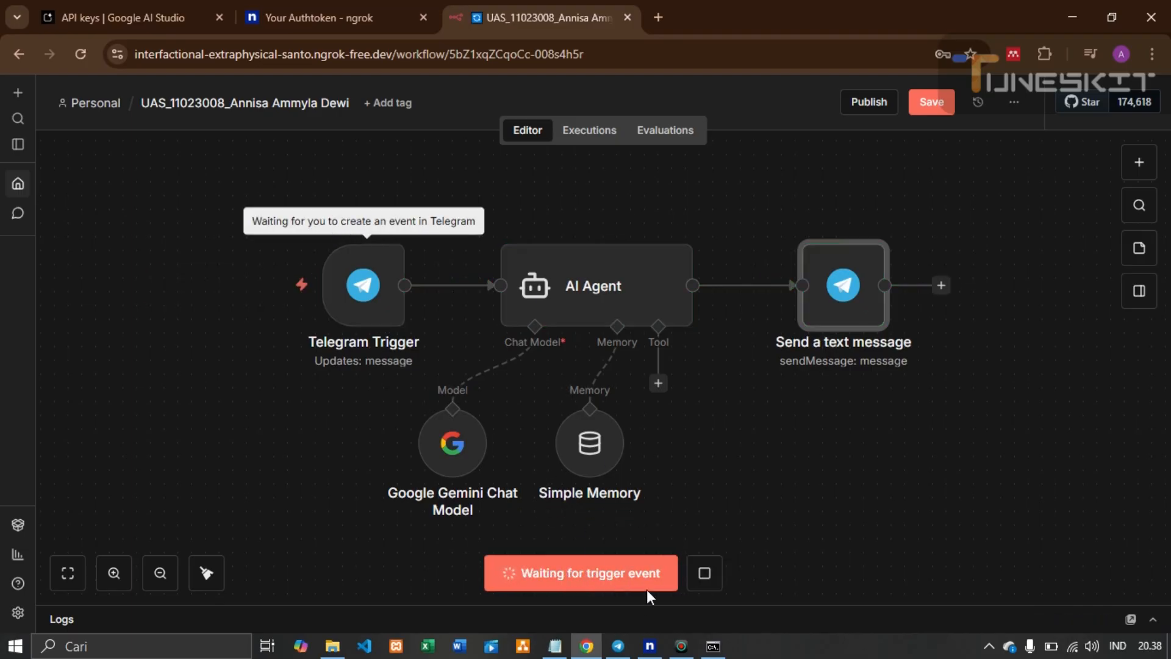
left_click(618, 646)
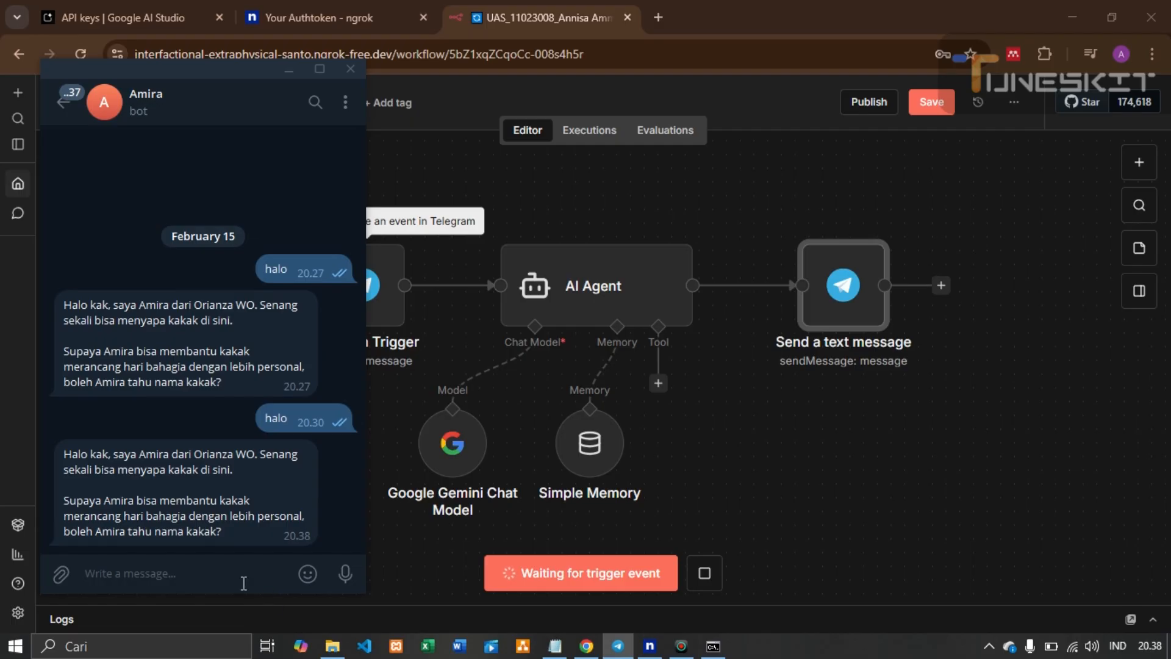
type("halo")
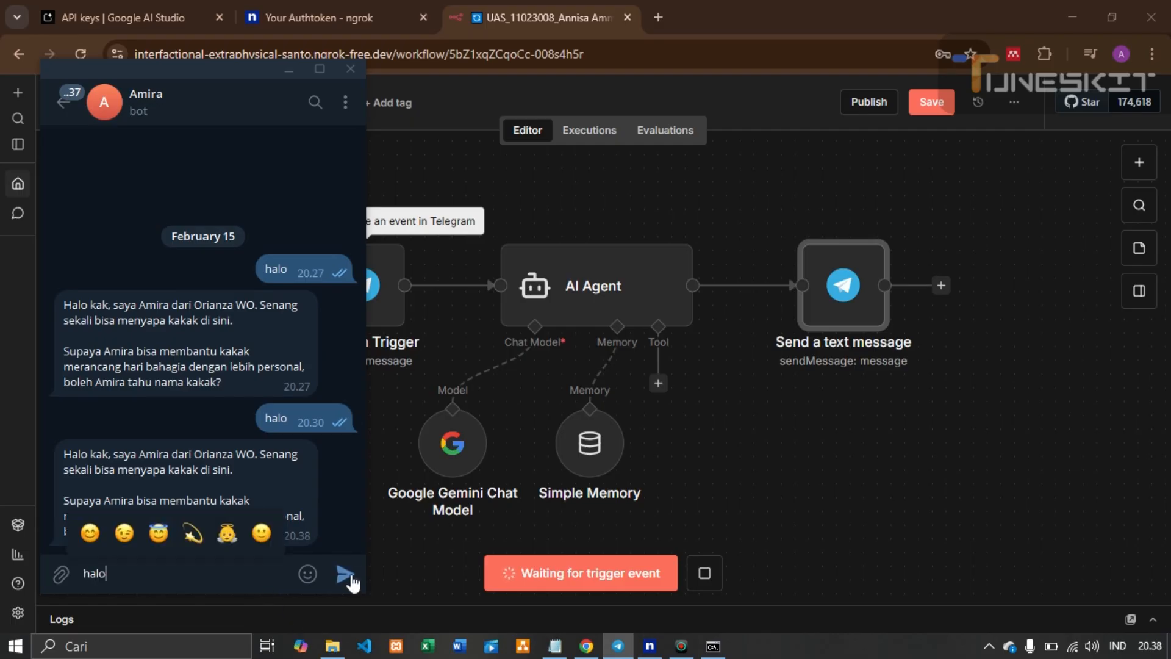
left_click(345, 575)
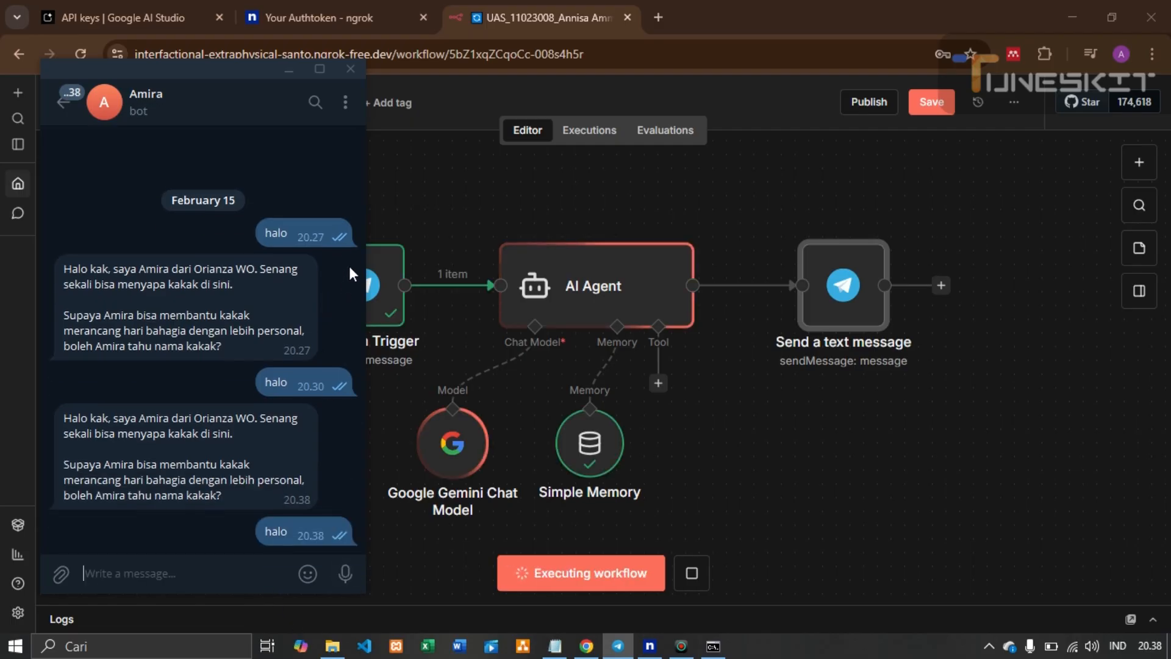
left_click_drag(259, 74, 198, 68)
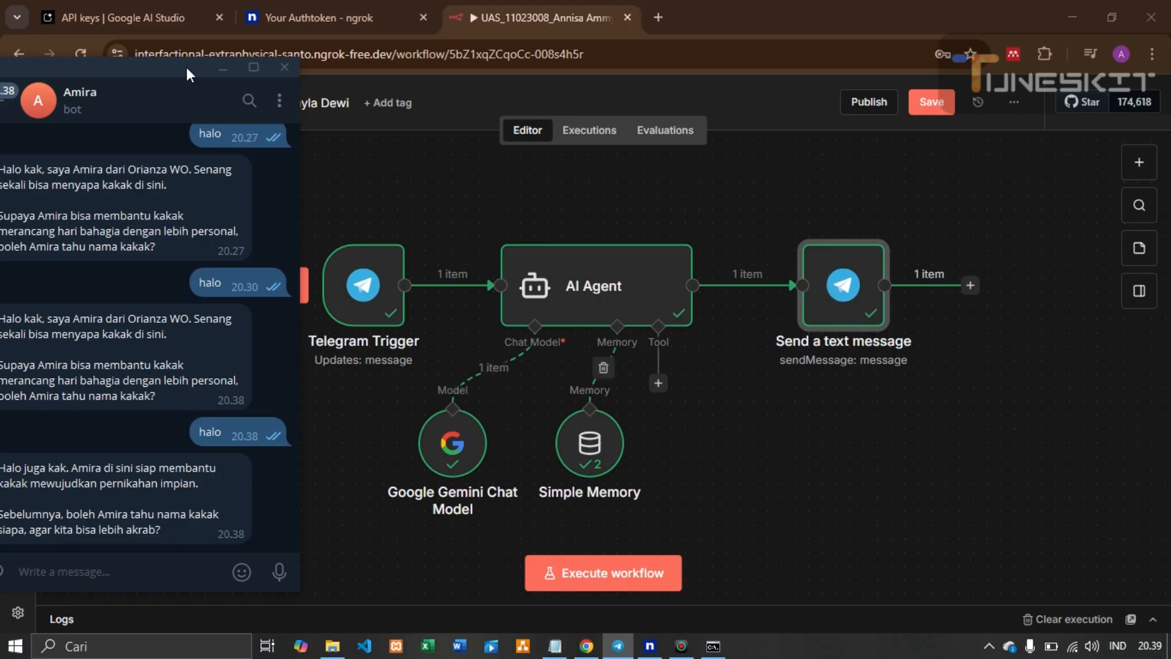
left_click_drag(186, 67, 325, 69)
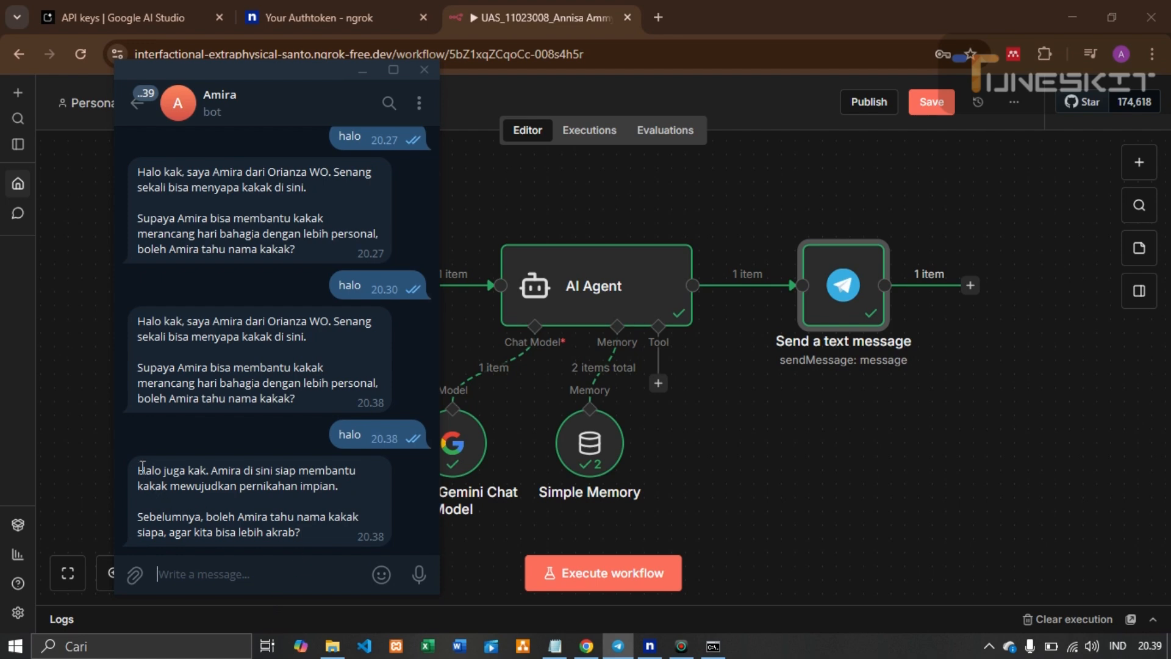
left_click_drag(147, 469, 317, 540)
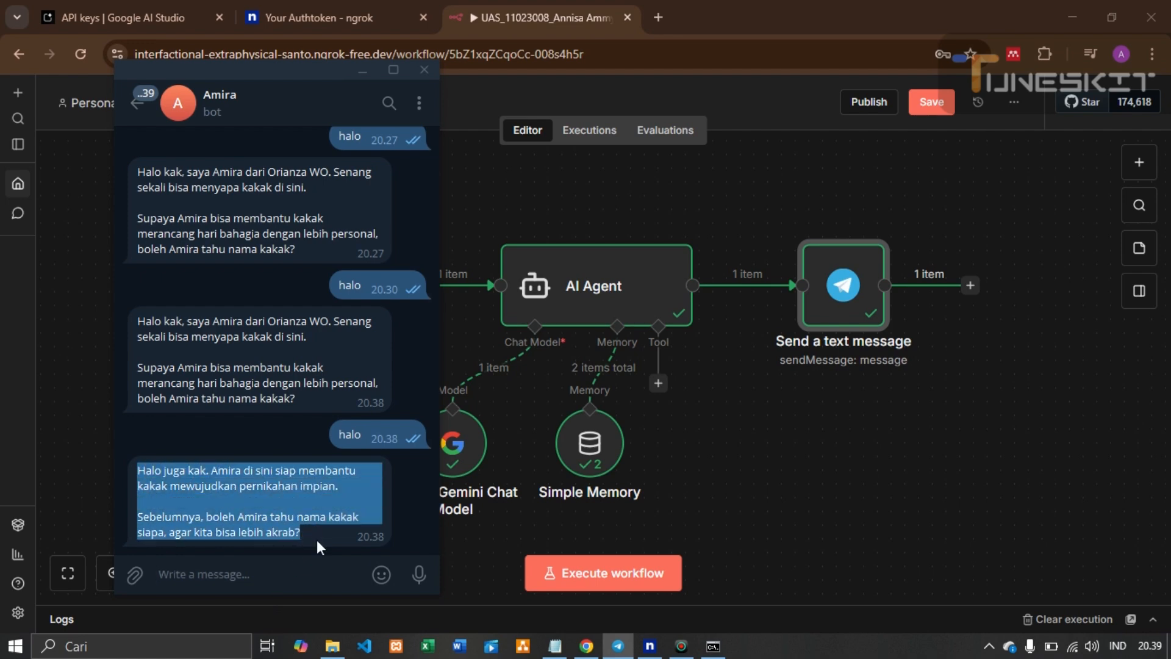
Introduce the user's name to the bot, re-run the workflow, and see the reply greeting by name
left_click(276, 576)
type("n")
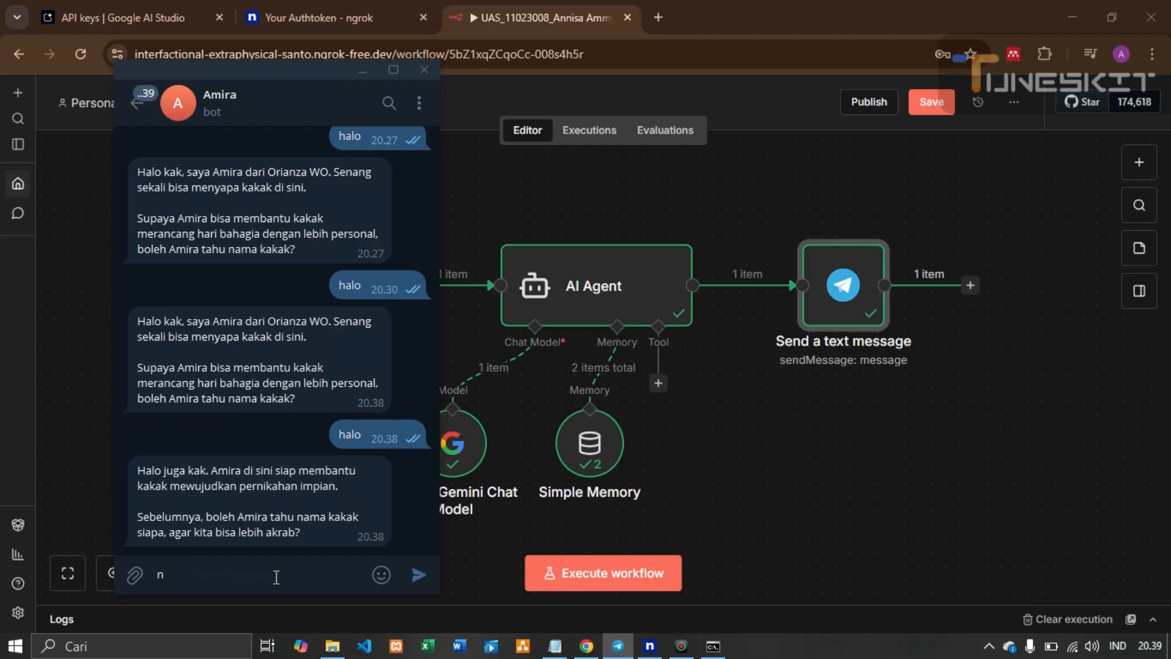
type("ama saya Annisa ka")
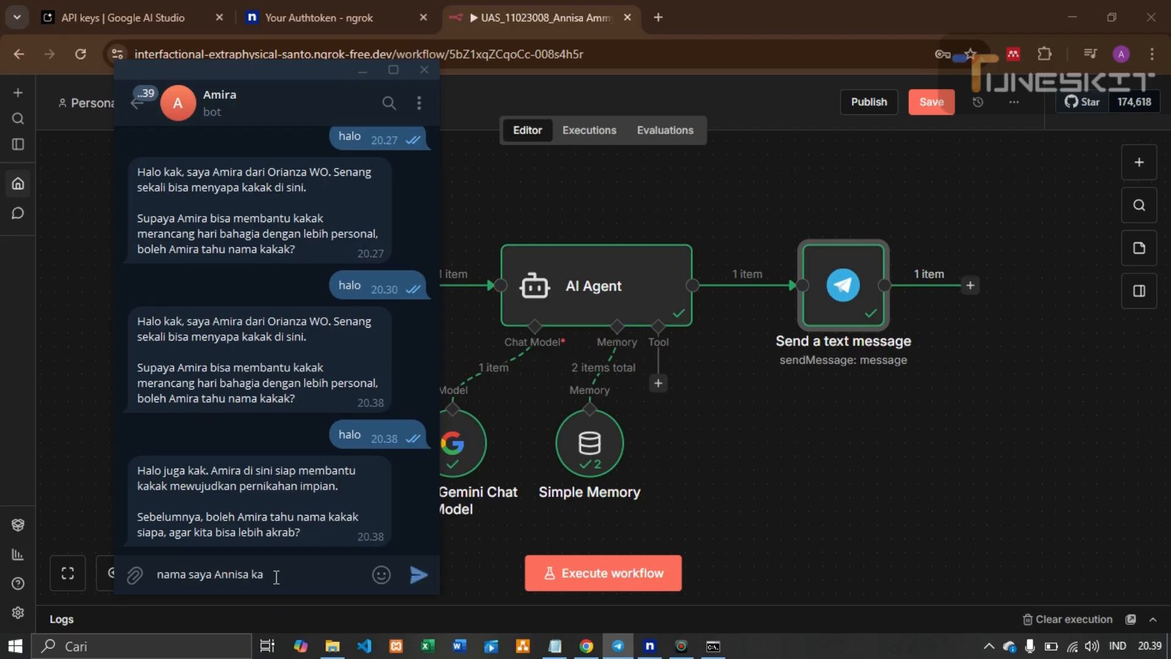
key("Return")
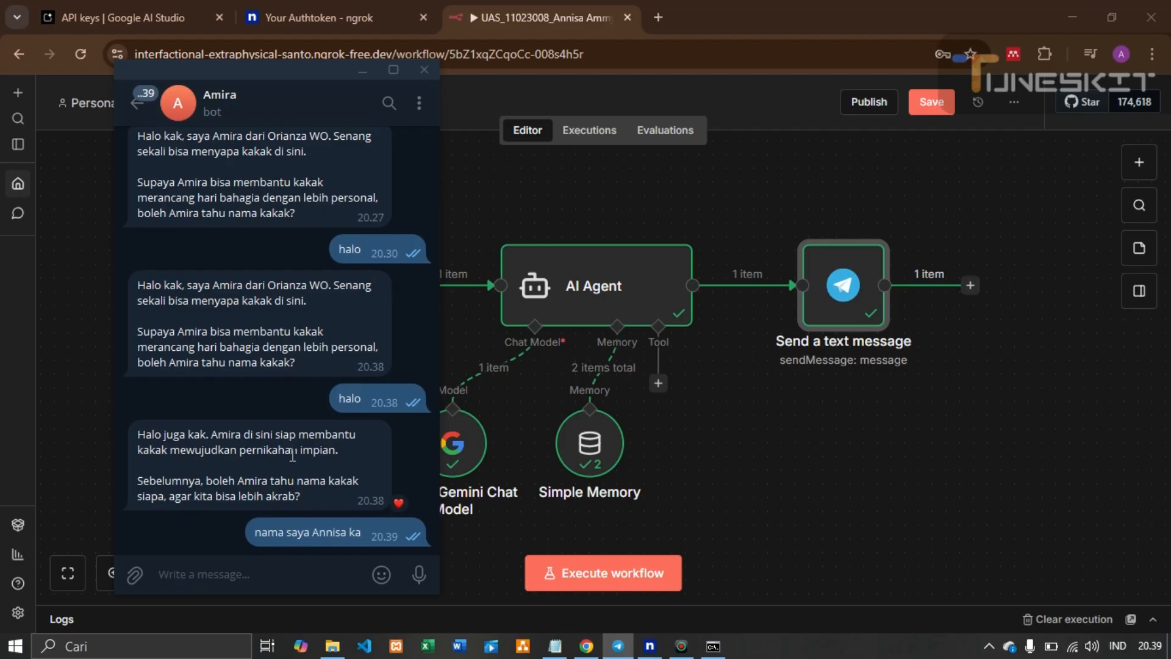
left_click_drag(449, 555, 300, 507)
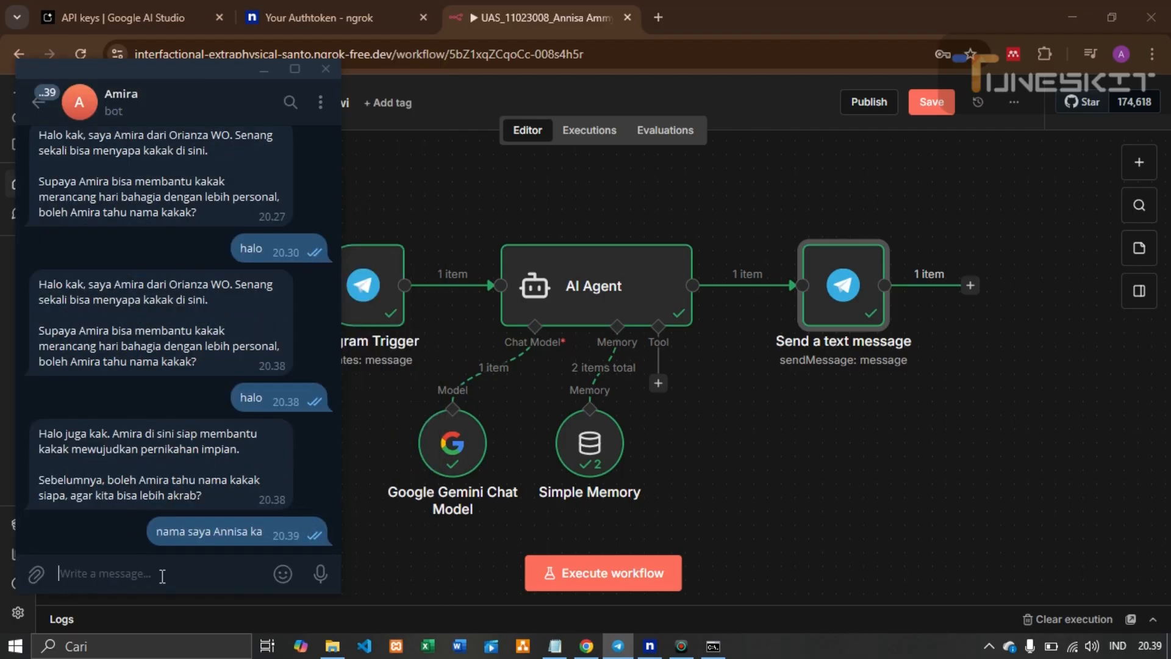
left_click(606, 577)
left_click(627, 652)
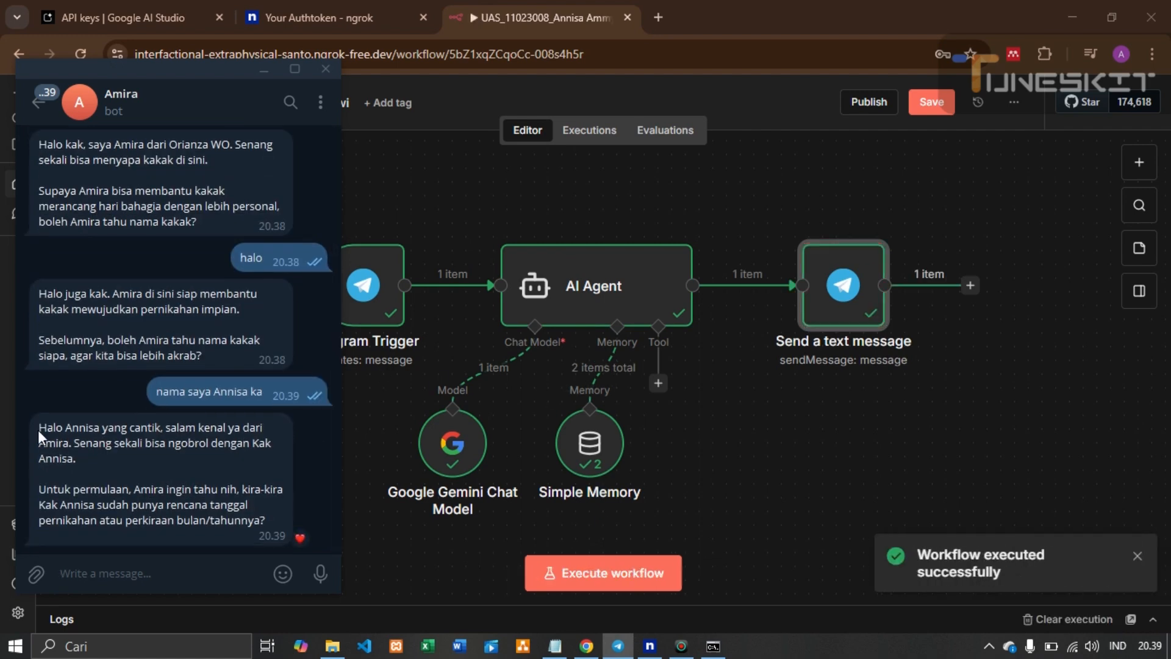
left_click_drag(39, 430, 194, 521)
left_click(610, 485)
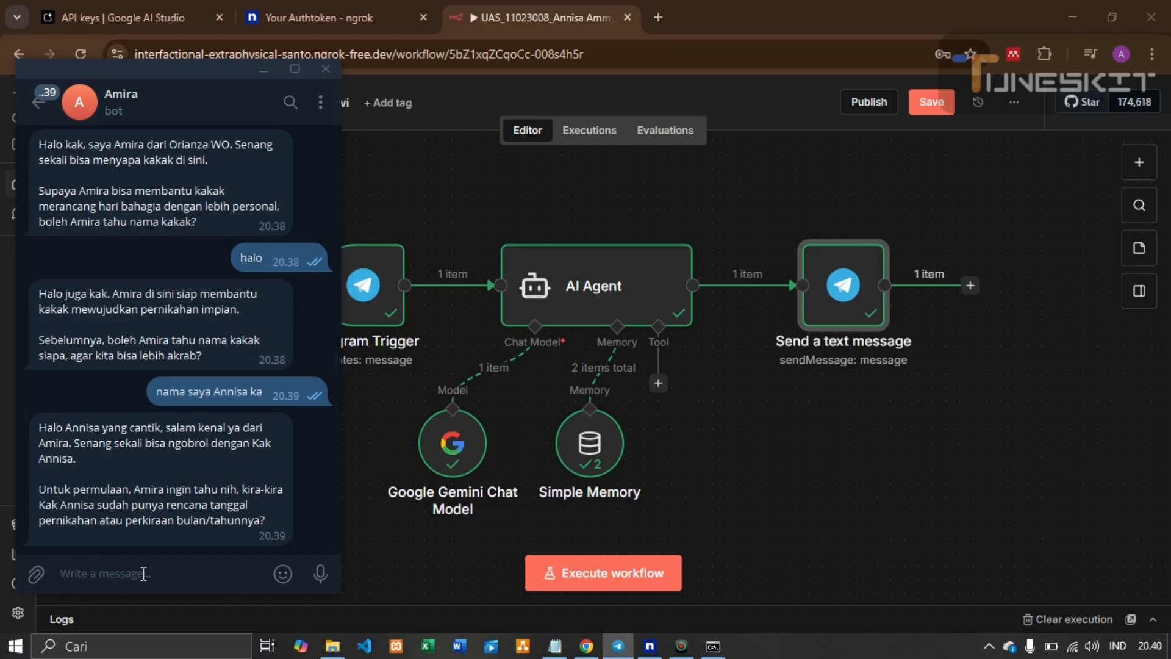
Ask the bot 'nama saya siapa', confirm it recalls the name, and return to n8n
type("nama ")
type("say")
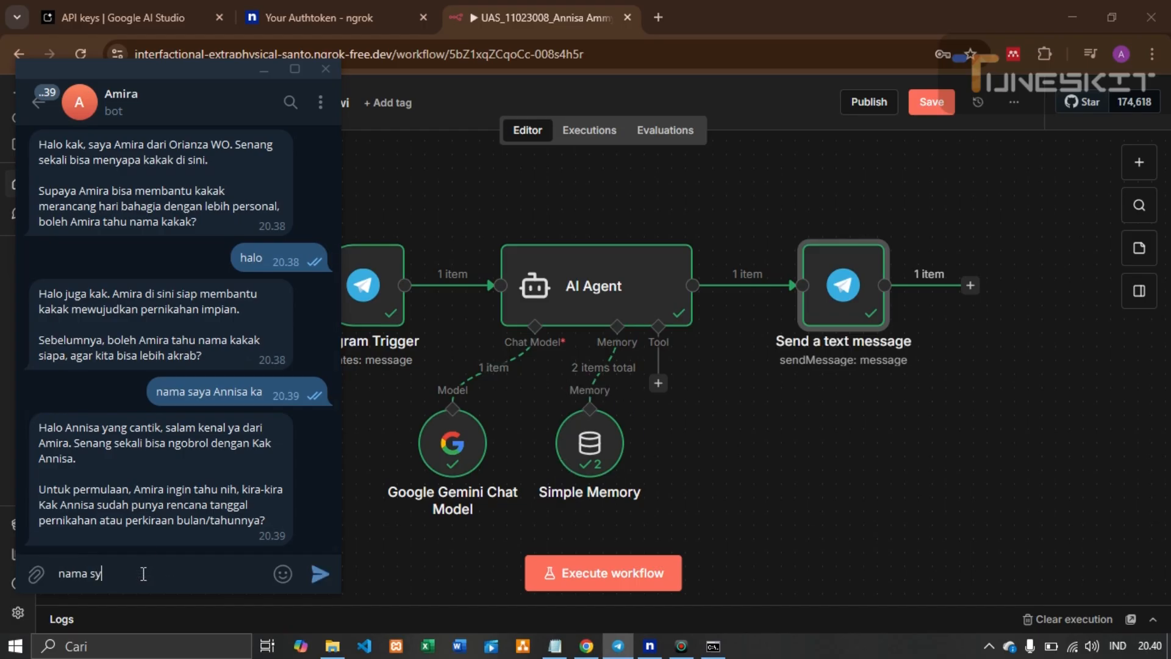
type("a siapa?")
key("Return")
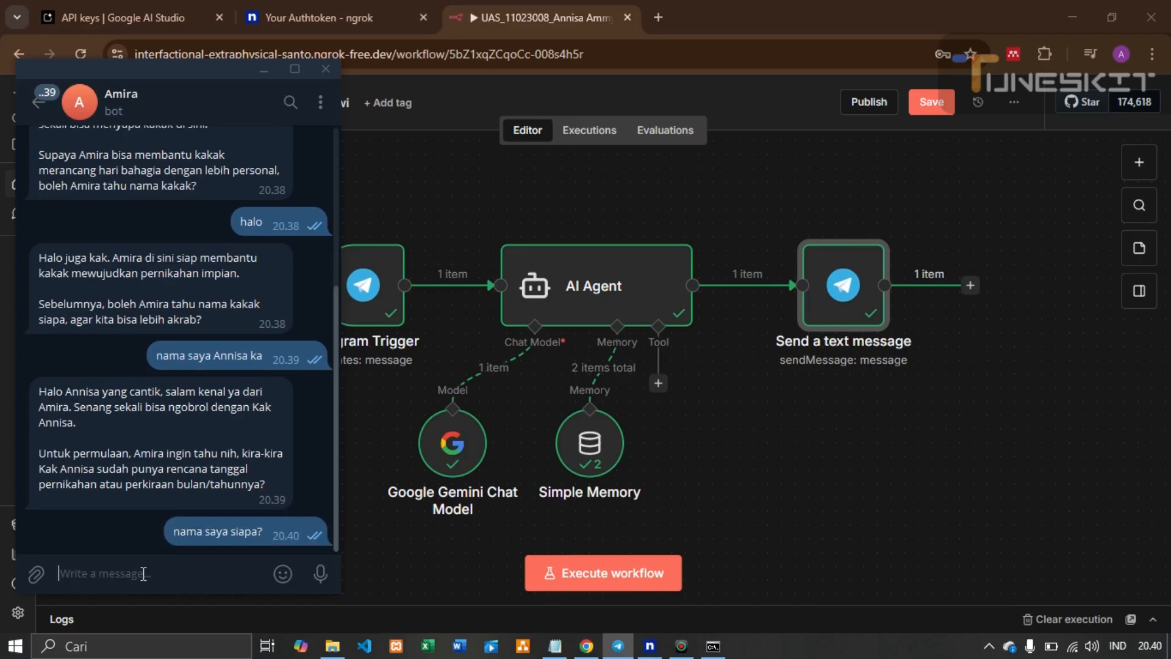
left_click(582, 574)
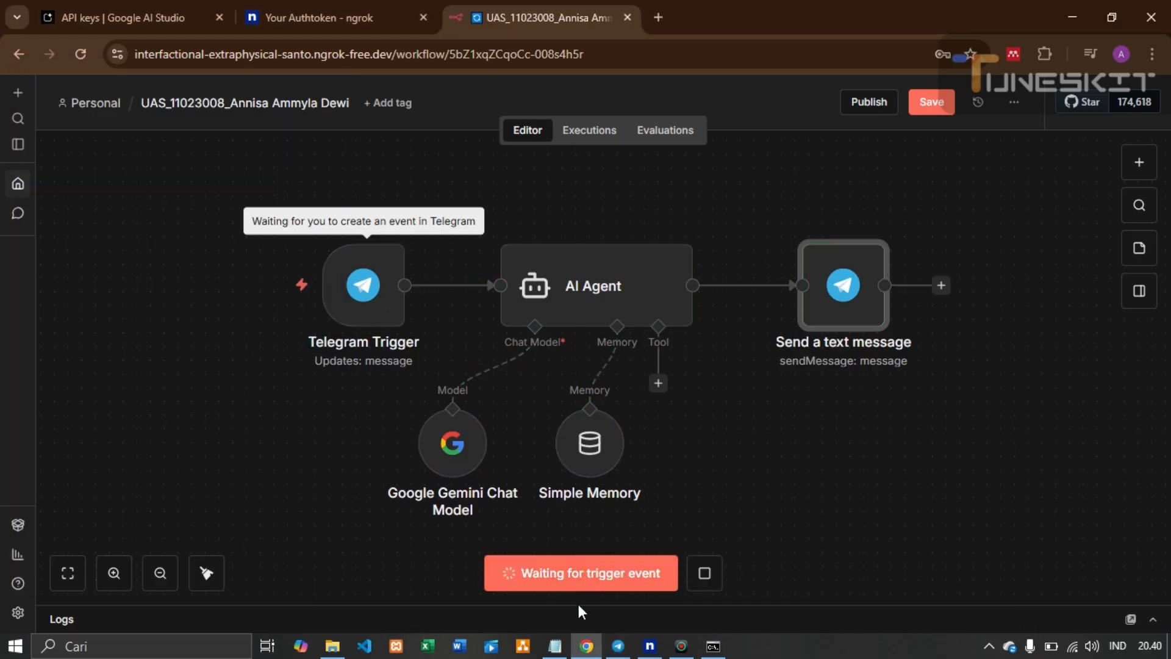
left_click(617, 649)
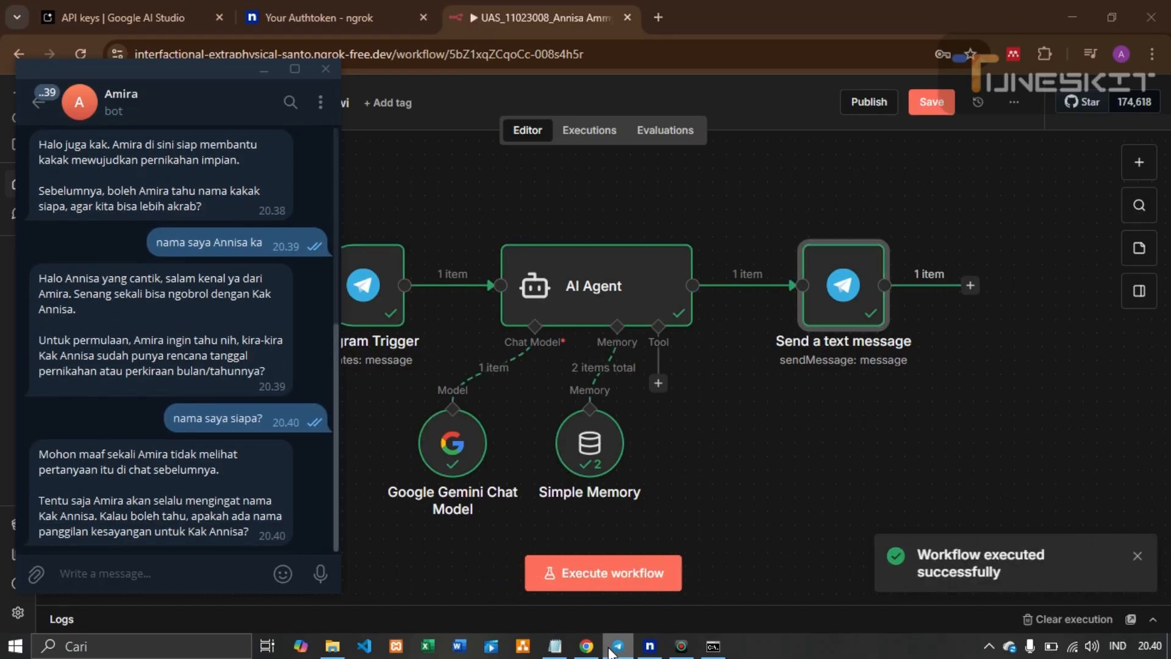
double_click(80, 469)
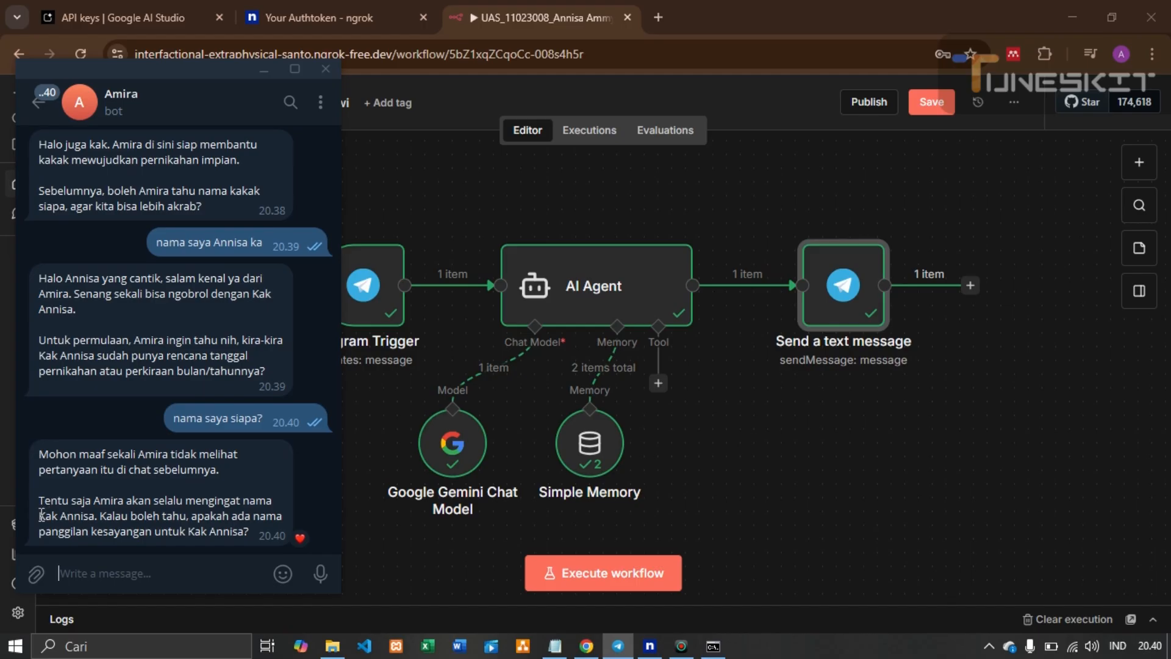
left_click_drag(41, 515, 250, 528)
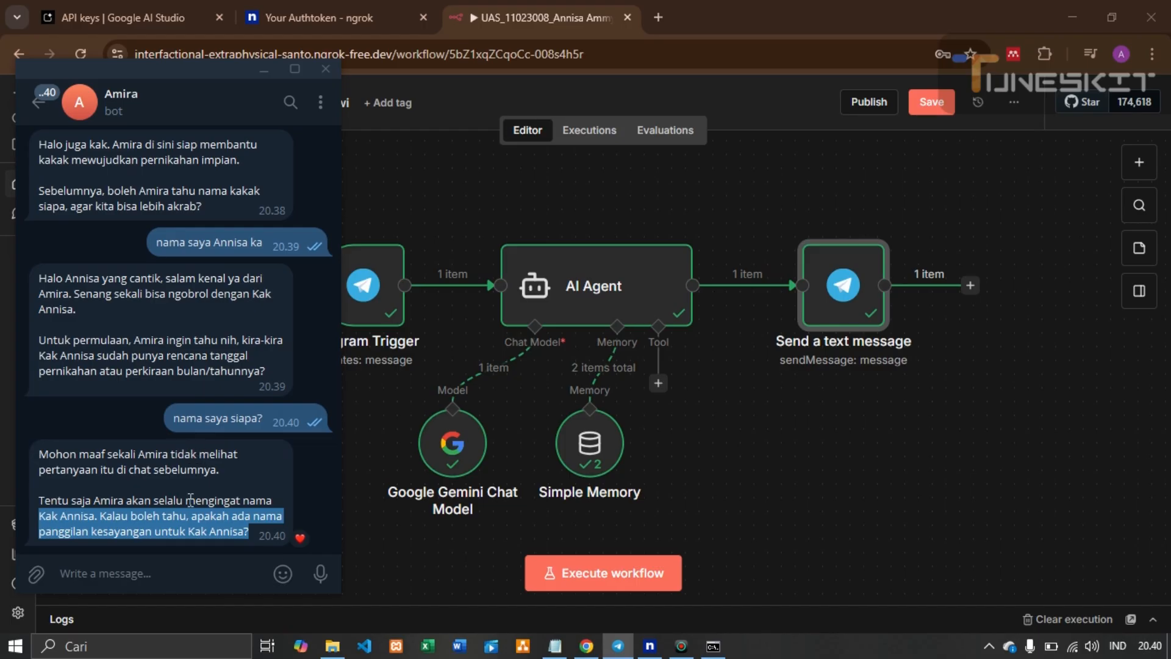
left_click(770, 462)
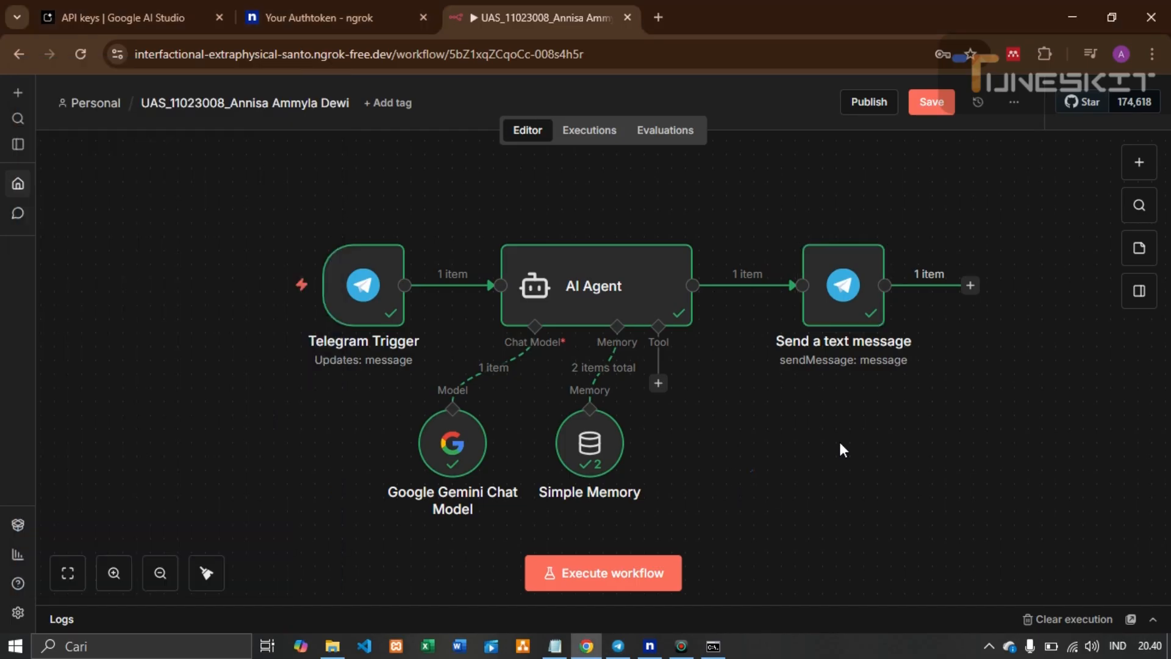
Save the UAS workflow, then open and close its extra options list
left_click(928, 105)
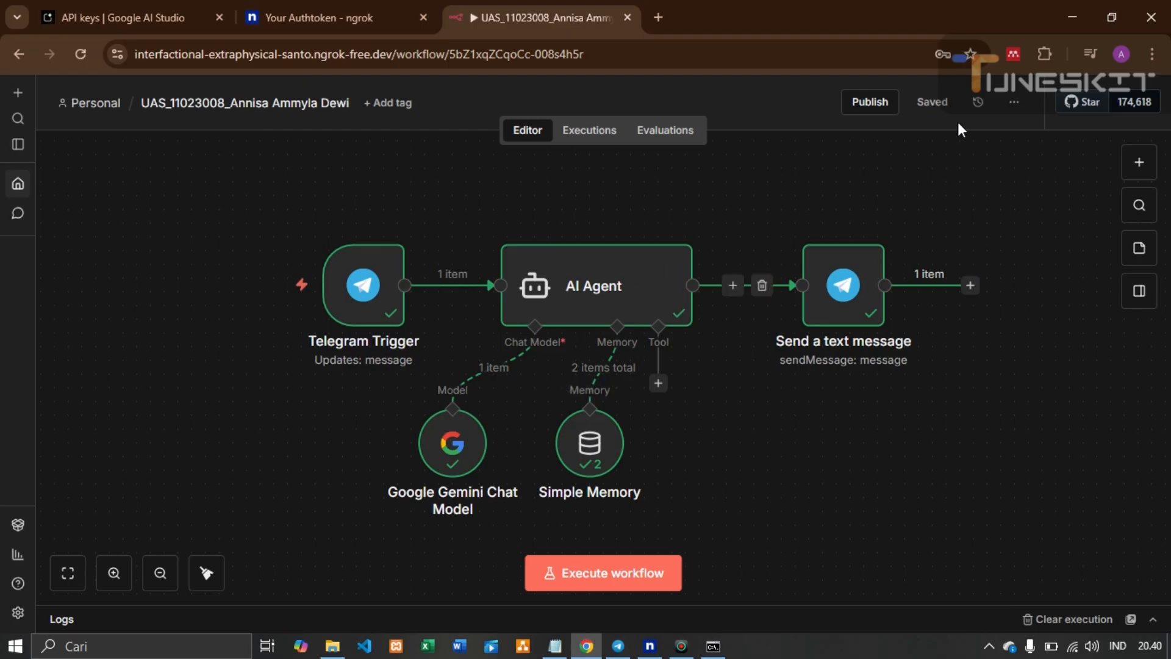
left_click(1013, 105)
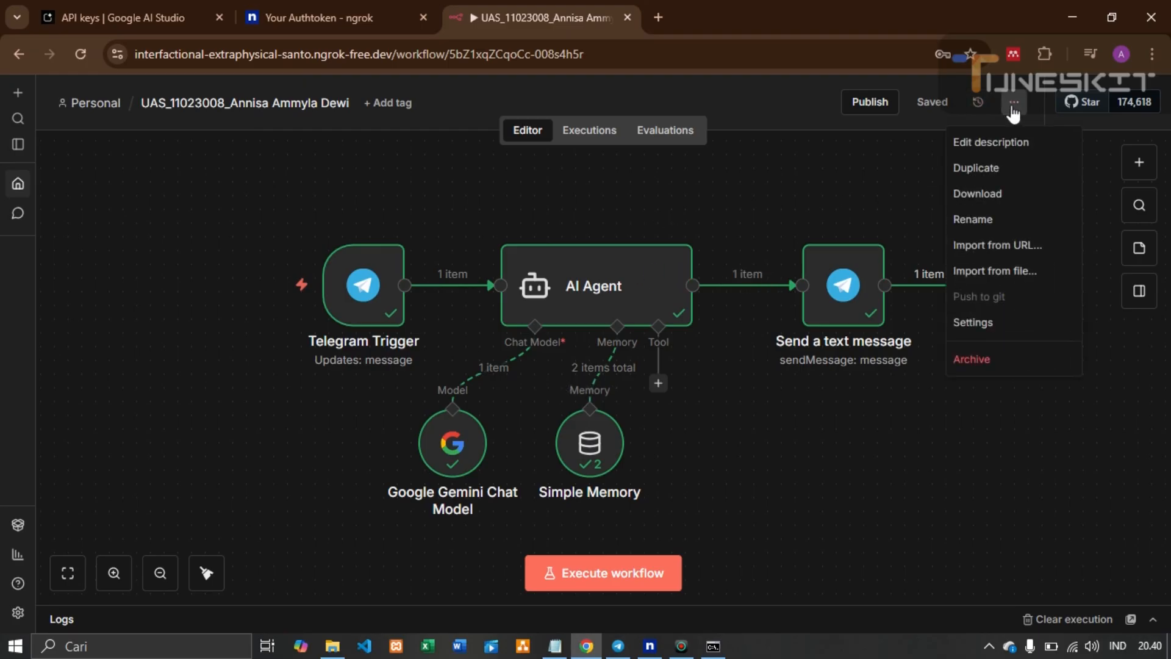
left_click(899, 182)
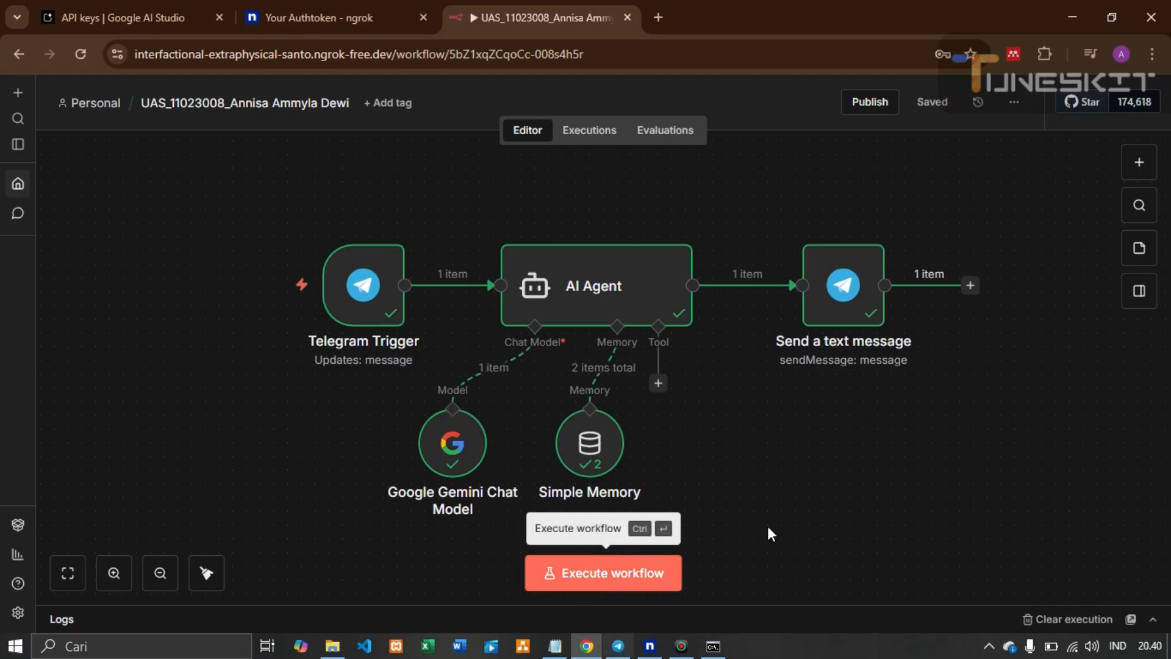
Publish the workflow under a version name built from the UAS code, student number and full name
left_click(863, 107)
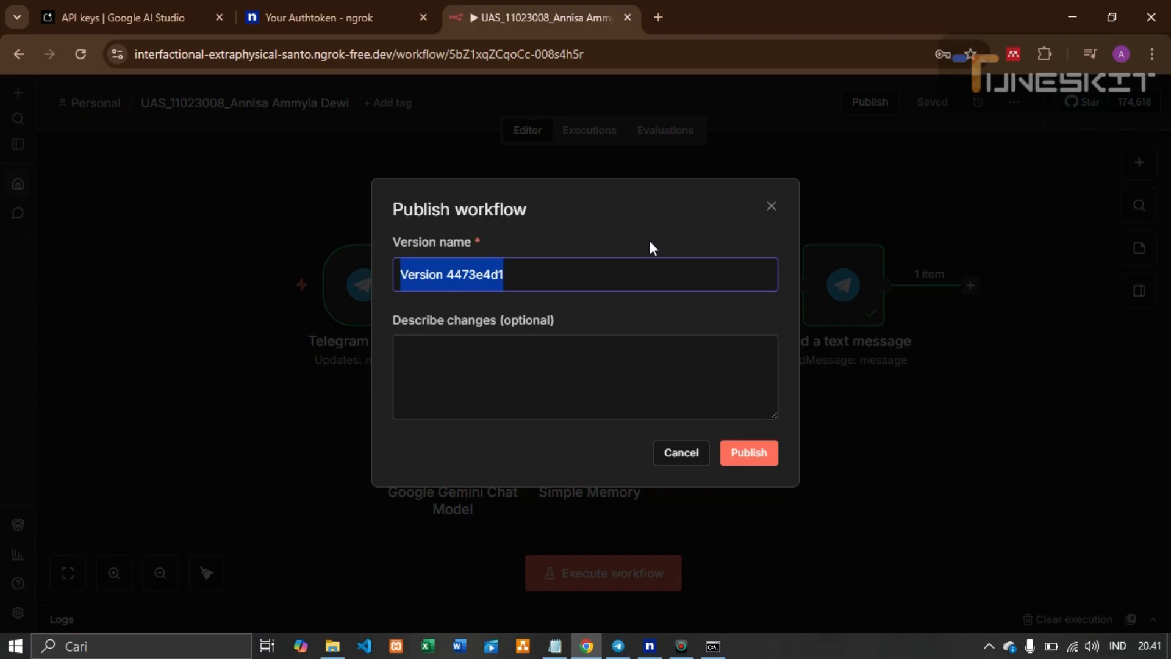
key("BackSpace")
key("BackSpace")
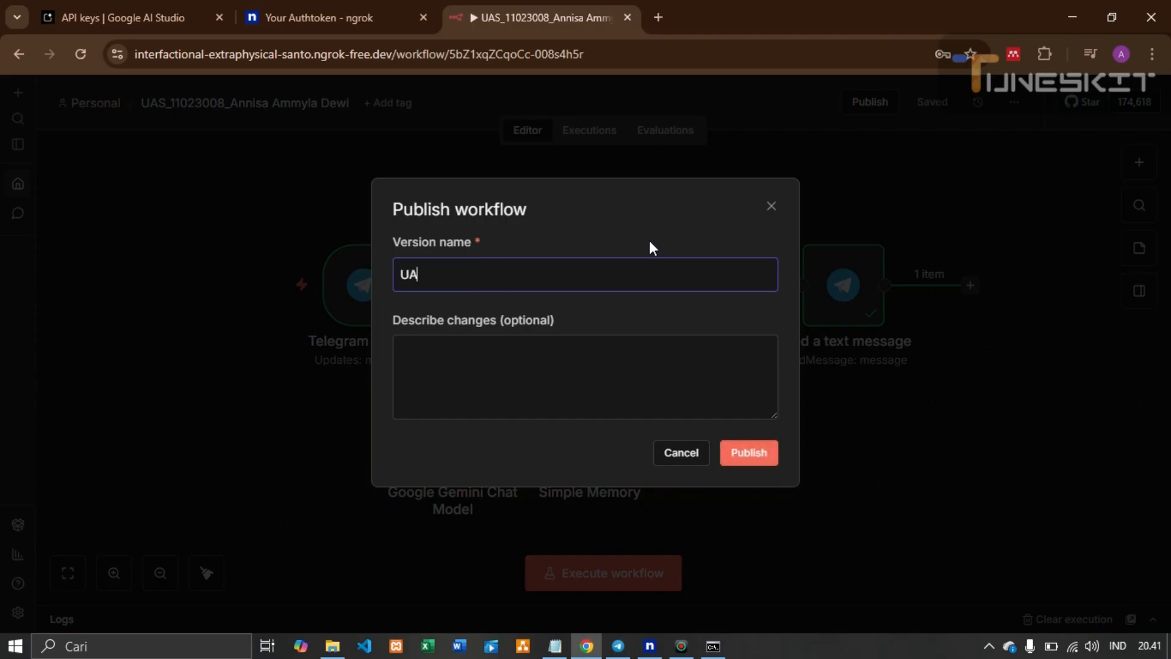
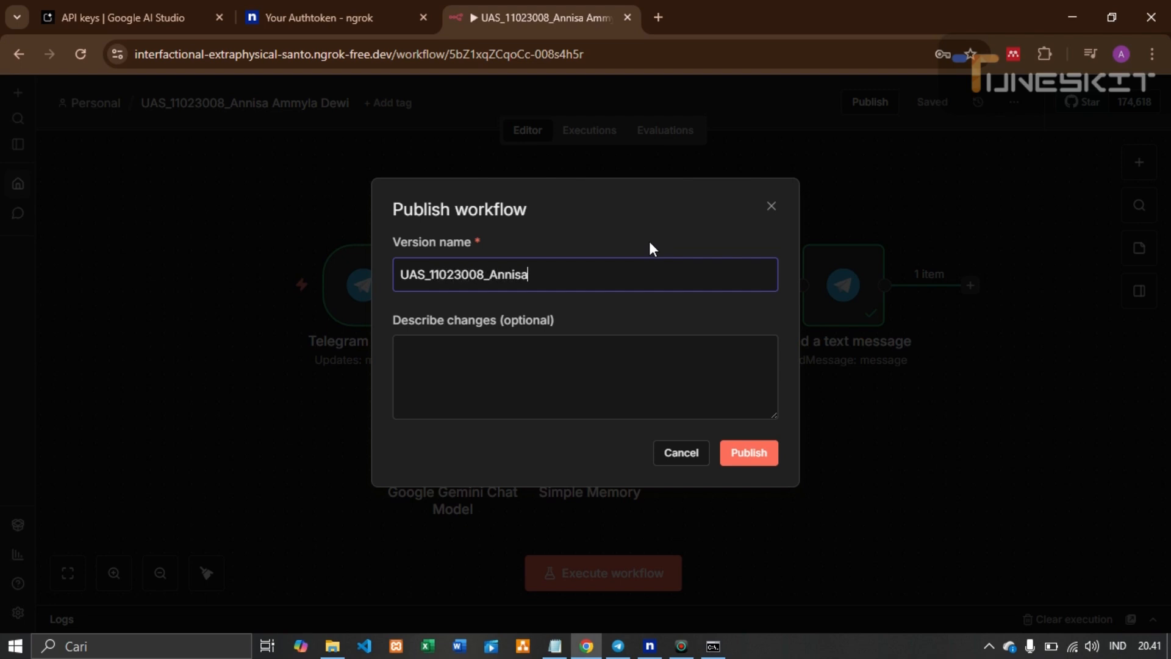
left_click(741, 463)
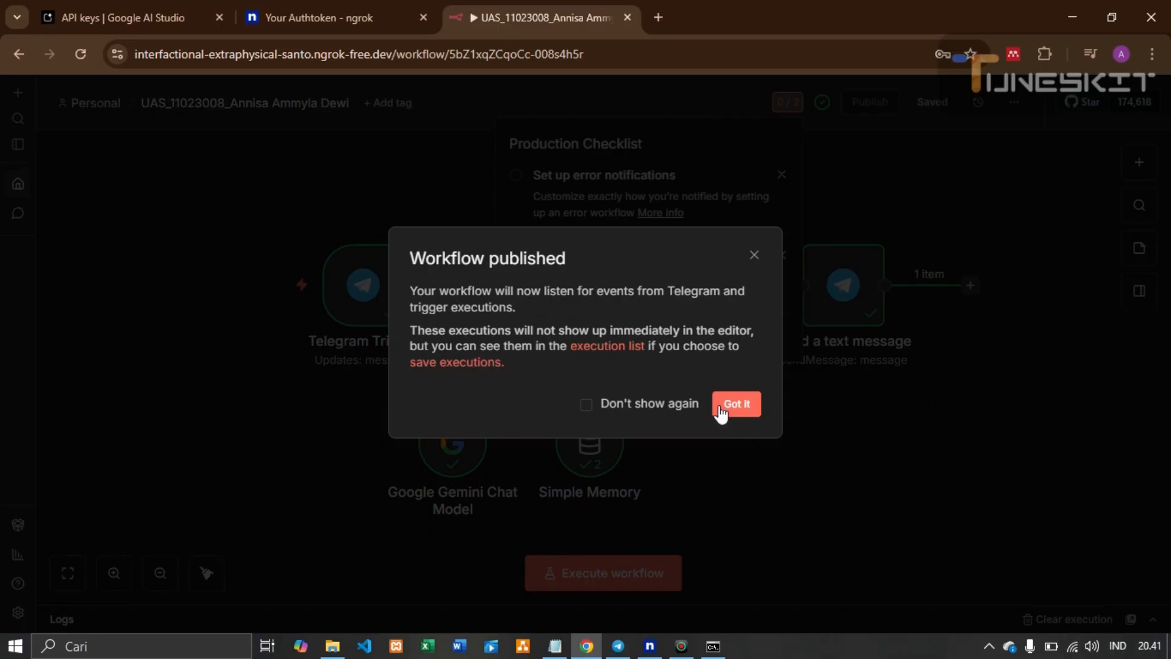
Dismiss the published notice and both Production Checklist suggestions (error notifications, track time saved)
left_click(735, 404)
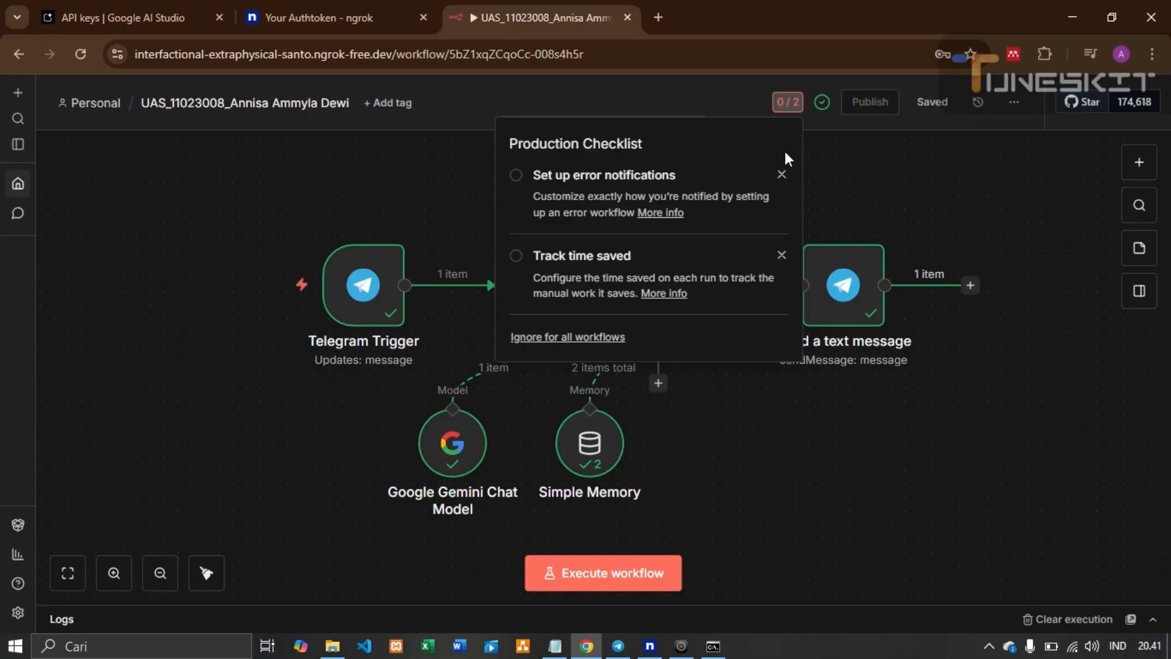
left_click(781, 175)
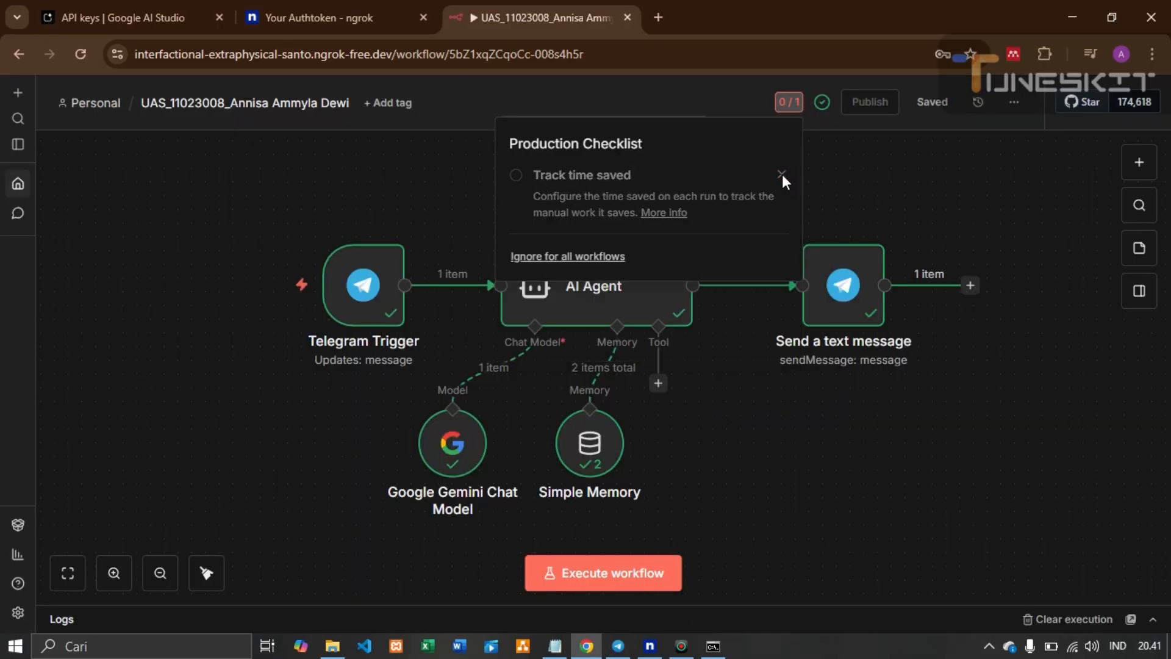
left_click(782, 174)
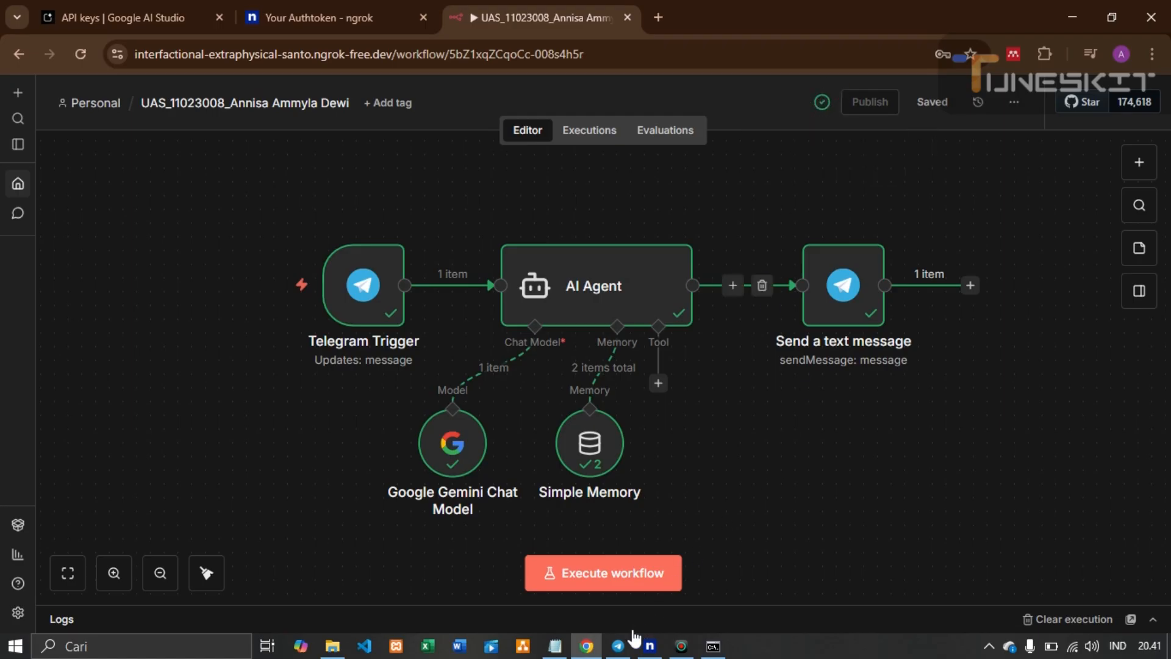
In the Telegram bot chat, send 'aku punya rencana menikah di buln juni tanggal 20' and read the reply
left_click(618, 646)
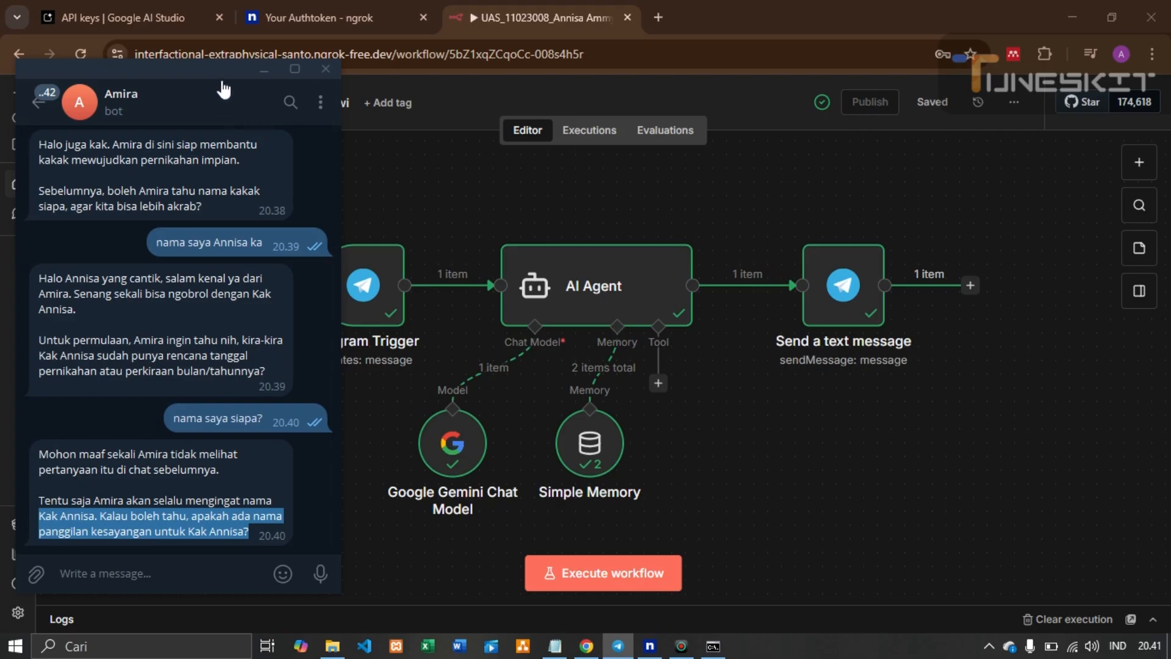
left_click_drag(221, 77, 280, 72)
left_click(253, 483)
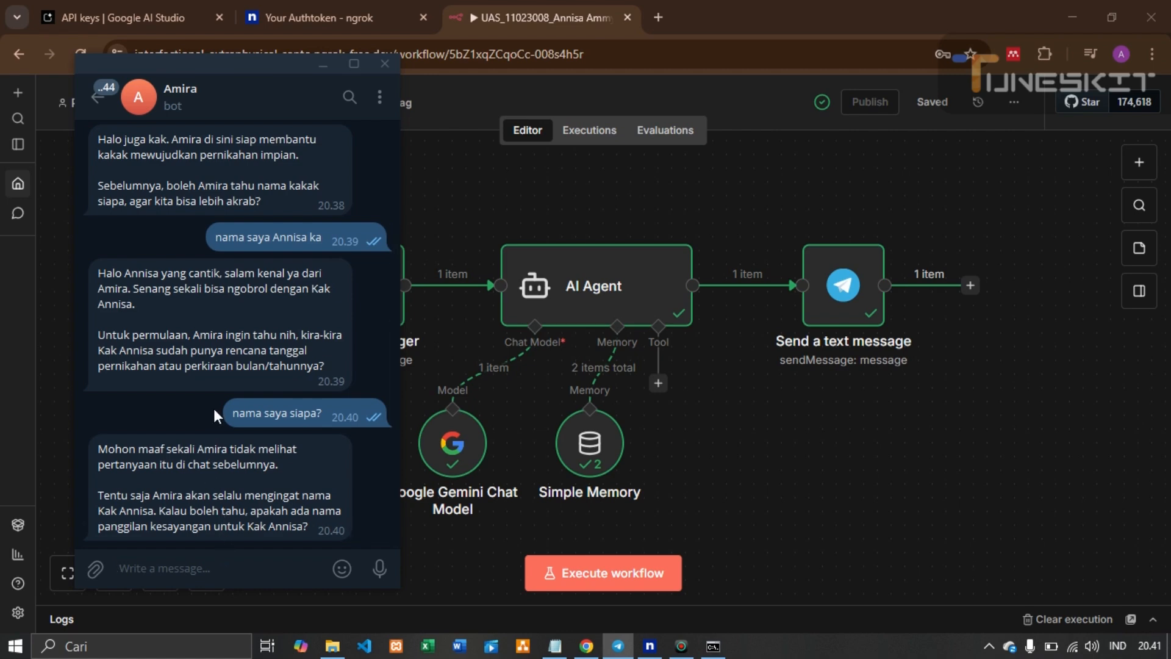
type("aku punya ")
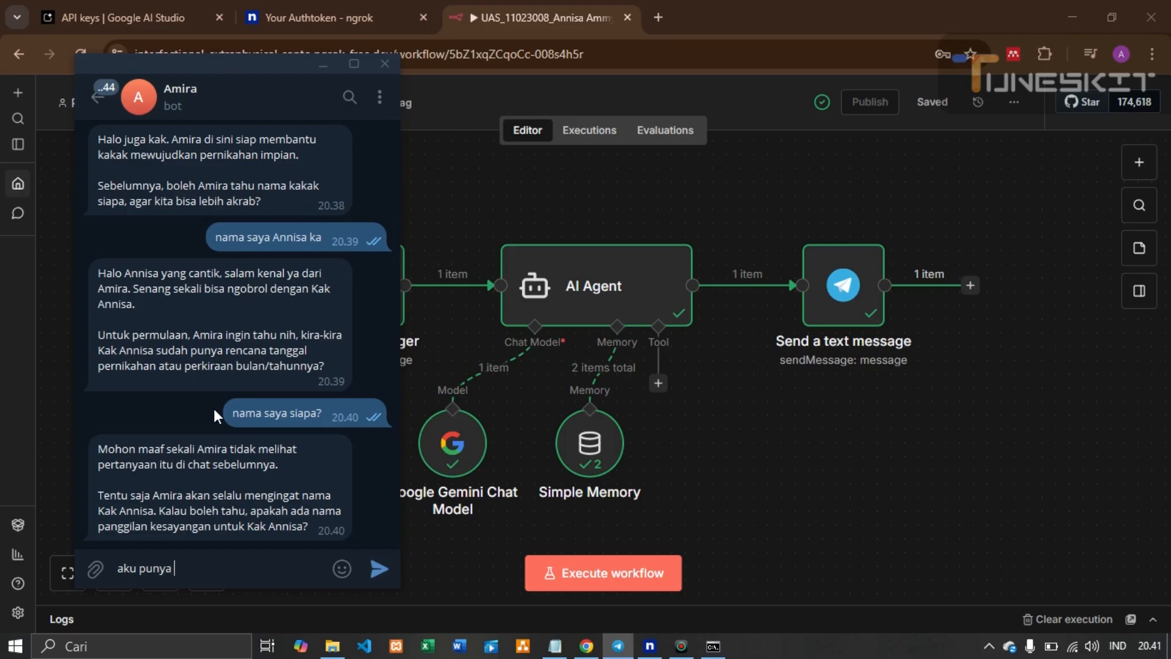
type("rencana menikah di buln ju")
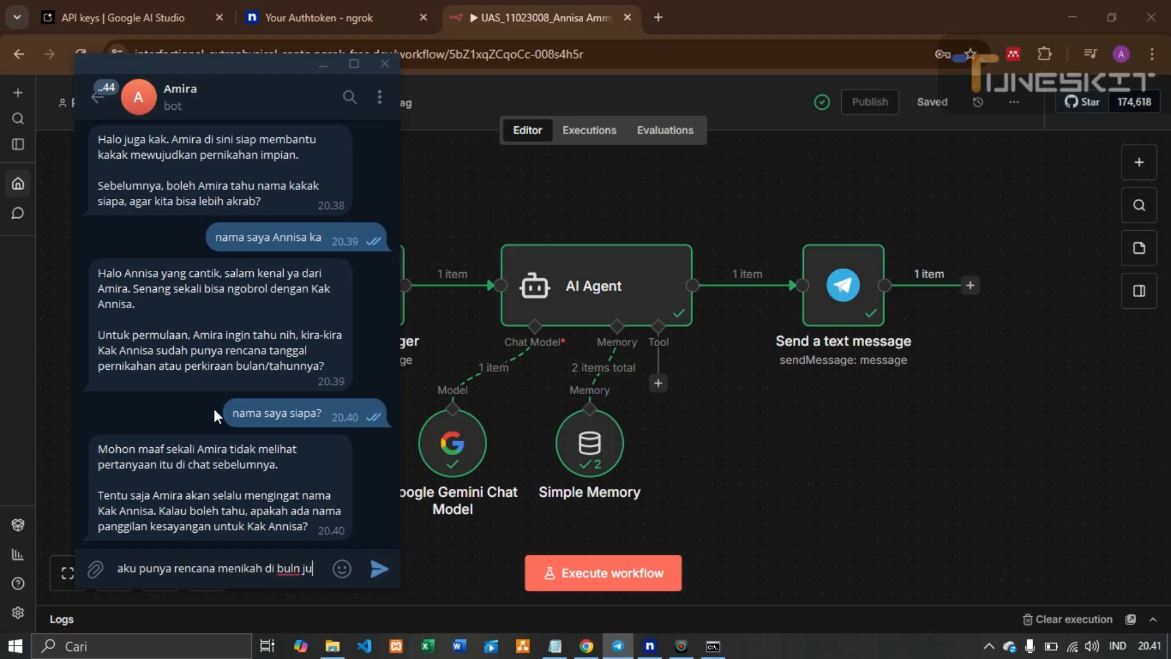
type("ni tanggal")
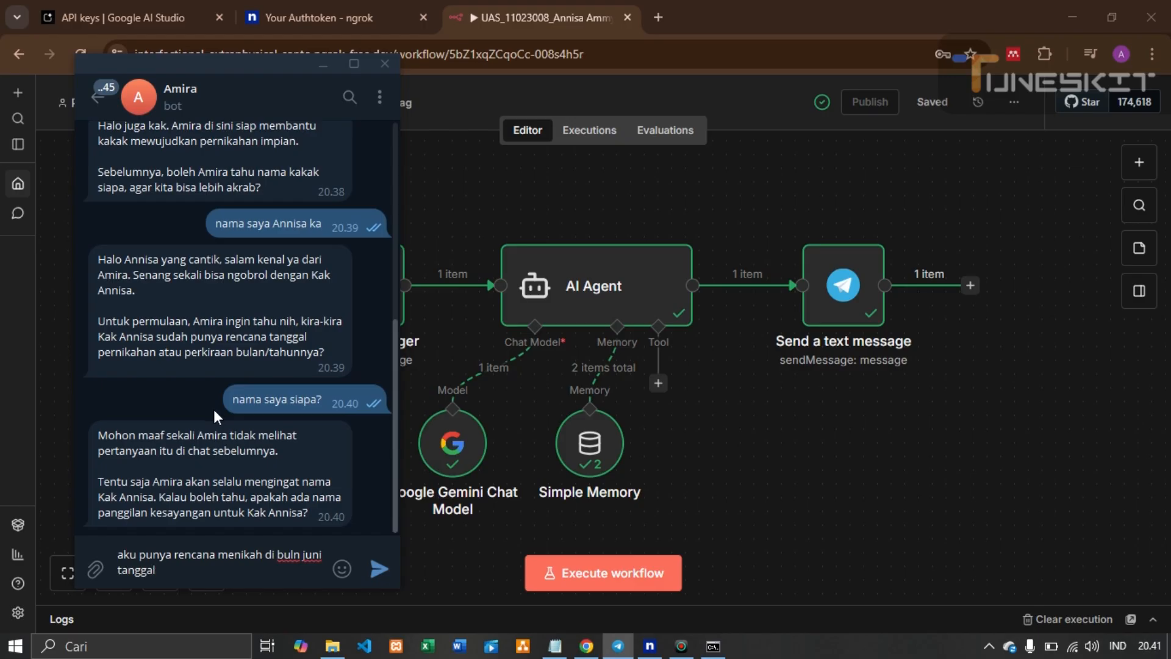
type(" 20")
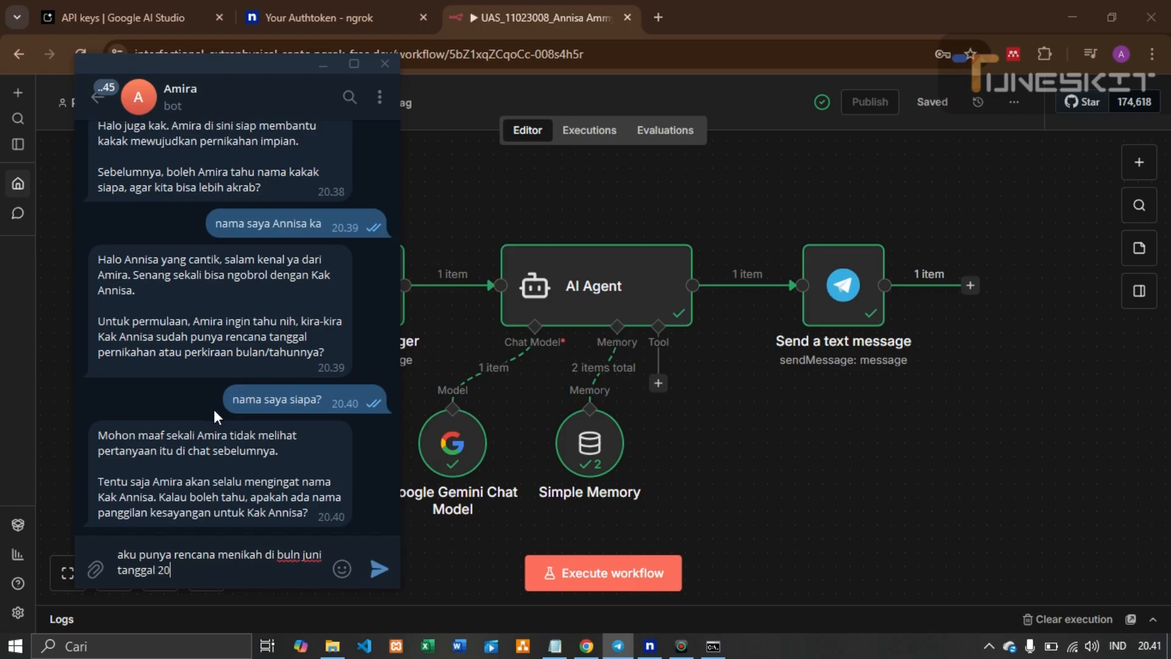
key("Return")
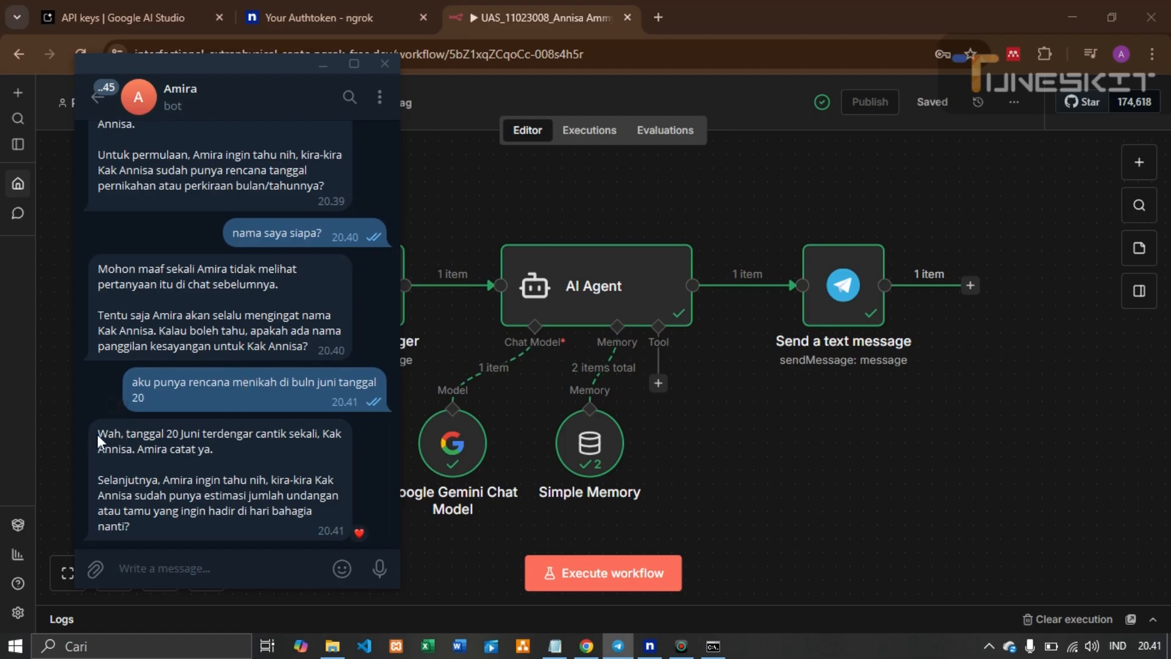
left_click_drag(97, 435, 150, 524)
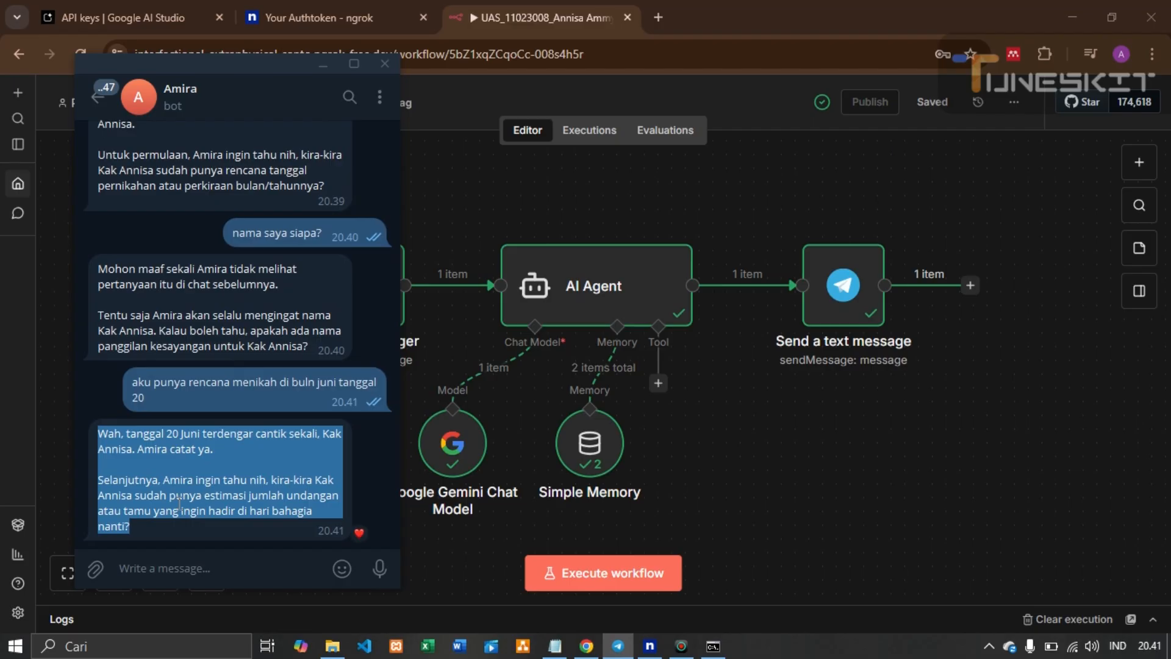
Ask about 1000 guests and pricing, heart the Rp 45.000.000 package reply, and return to n8n
left_click(188, 570)
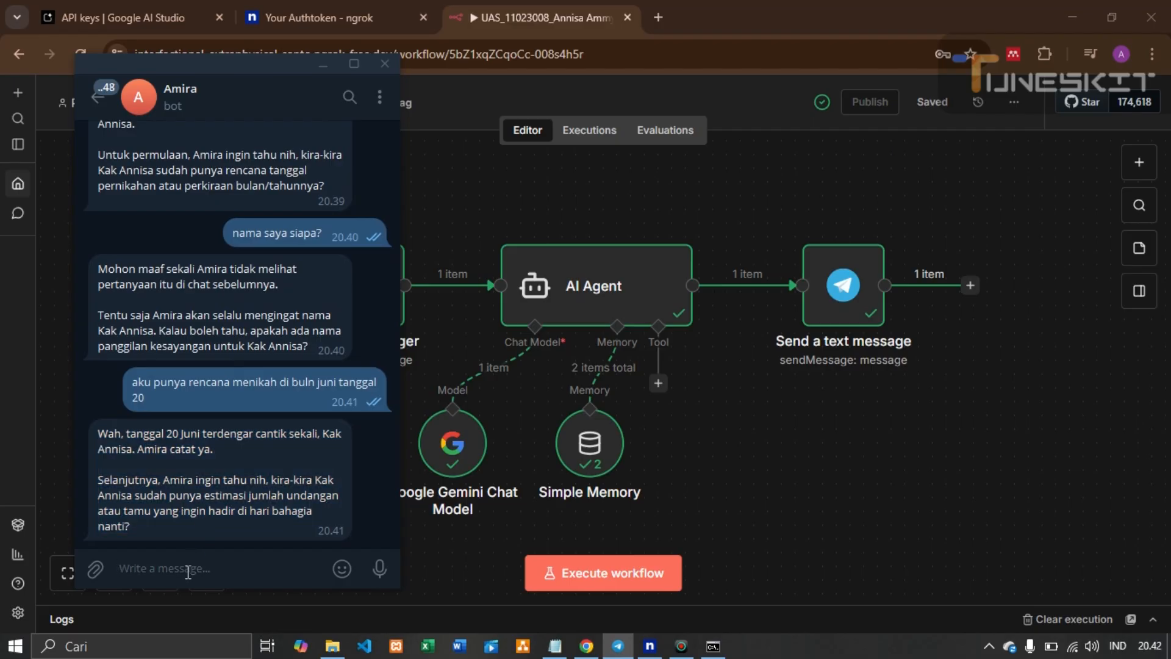
type("iya aku m")
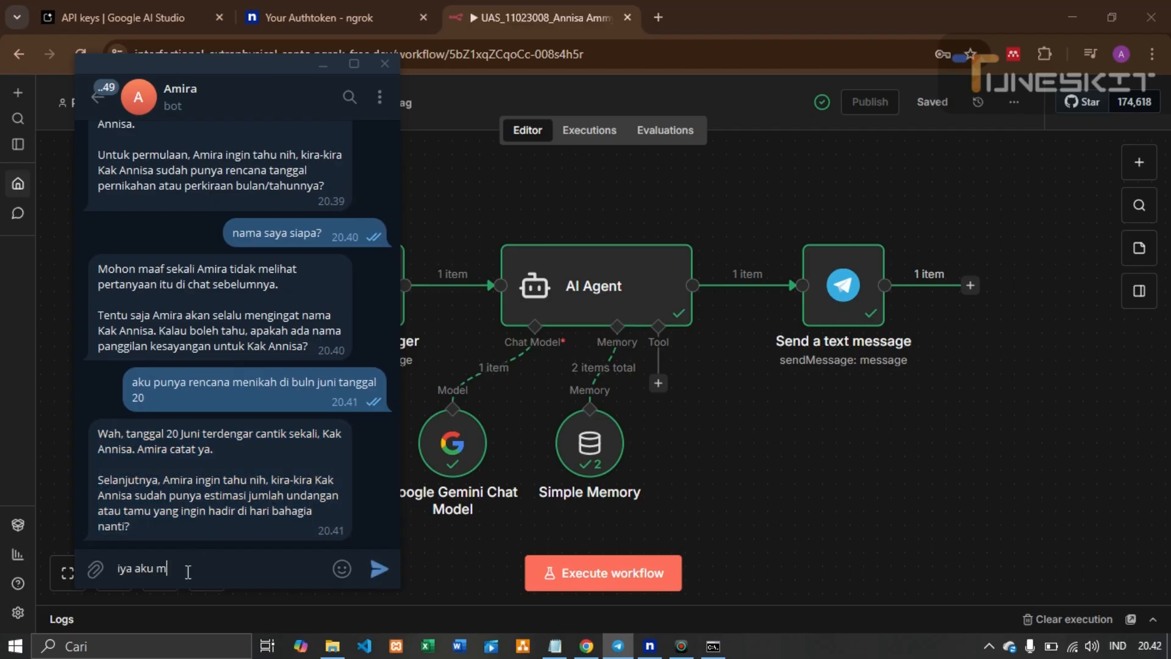
type("au undang 1000 tamu, untuk harg")
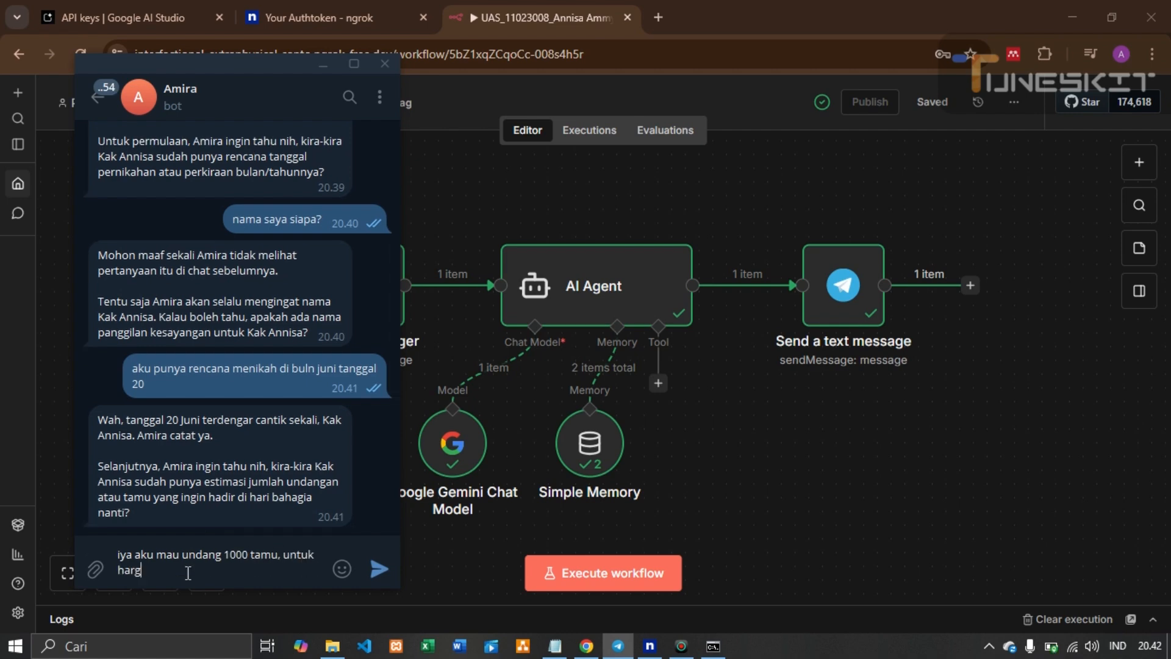
type("anya berapa ya?")
key("Return")
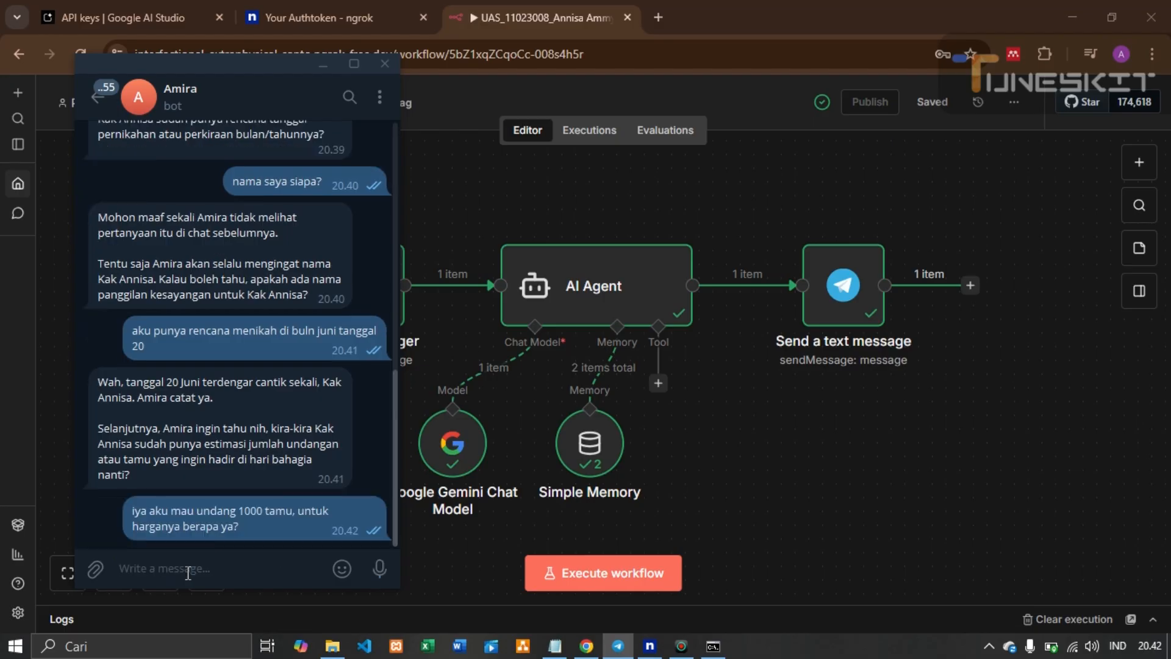
double_click(243, 373)
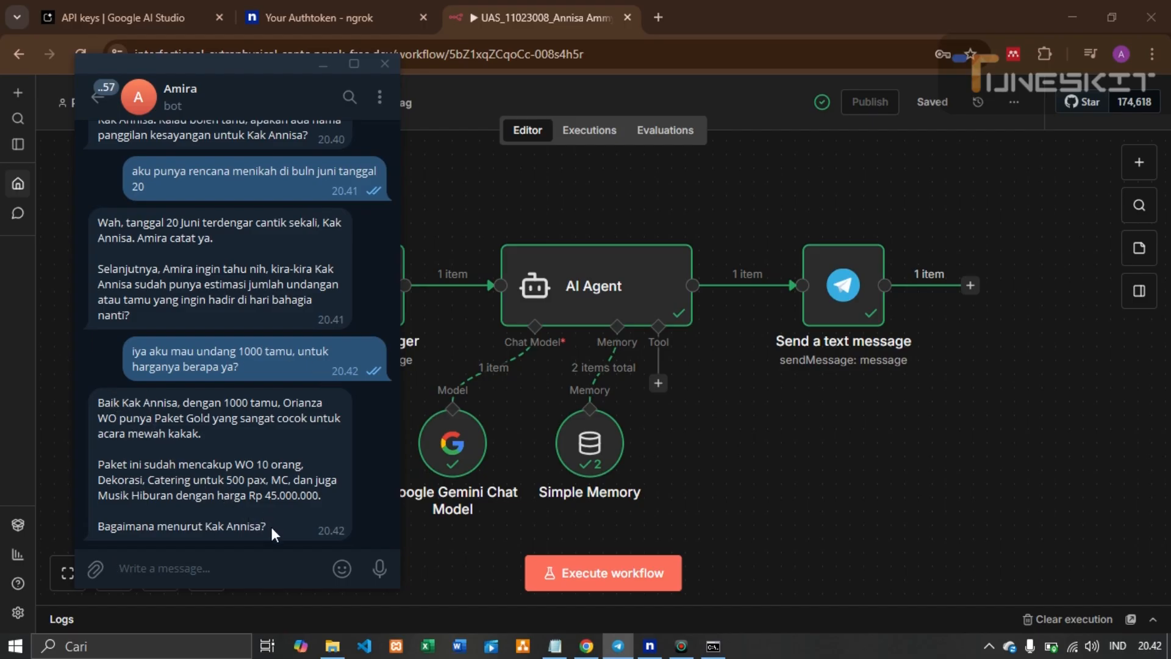
left_click_drag(270, 524, 125, 438)
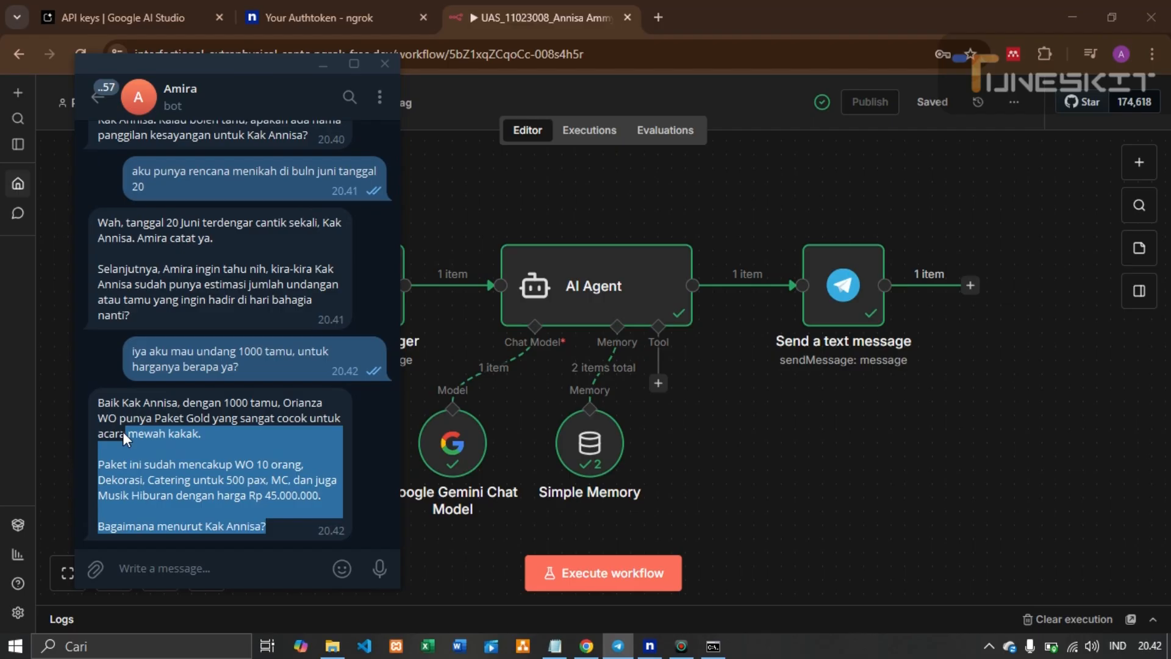
left_click(189, 492)
left_click_drag(321, 496, 101, 504)
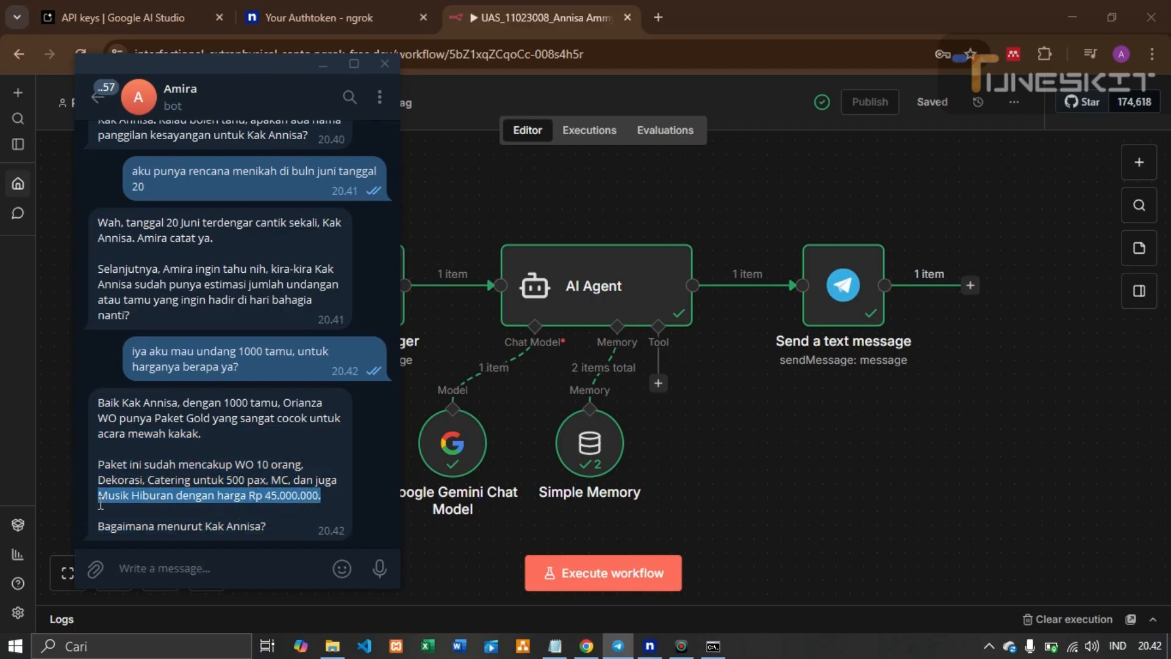
double_click(130, 497)
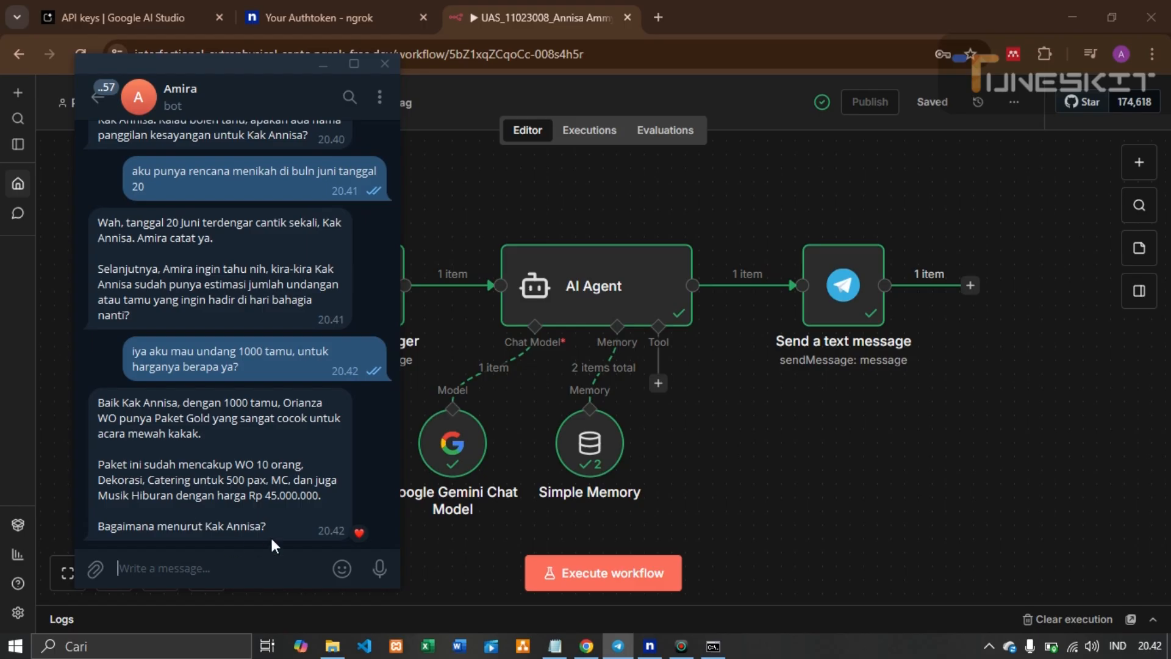
left_click(711, 472)
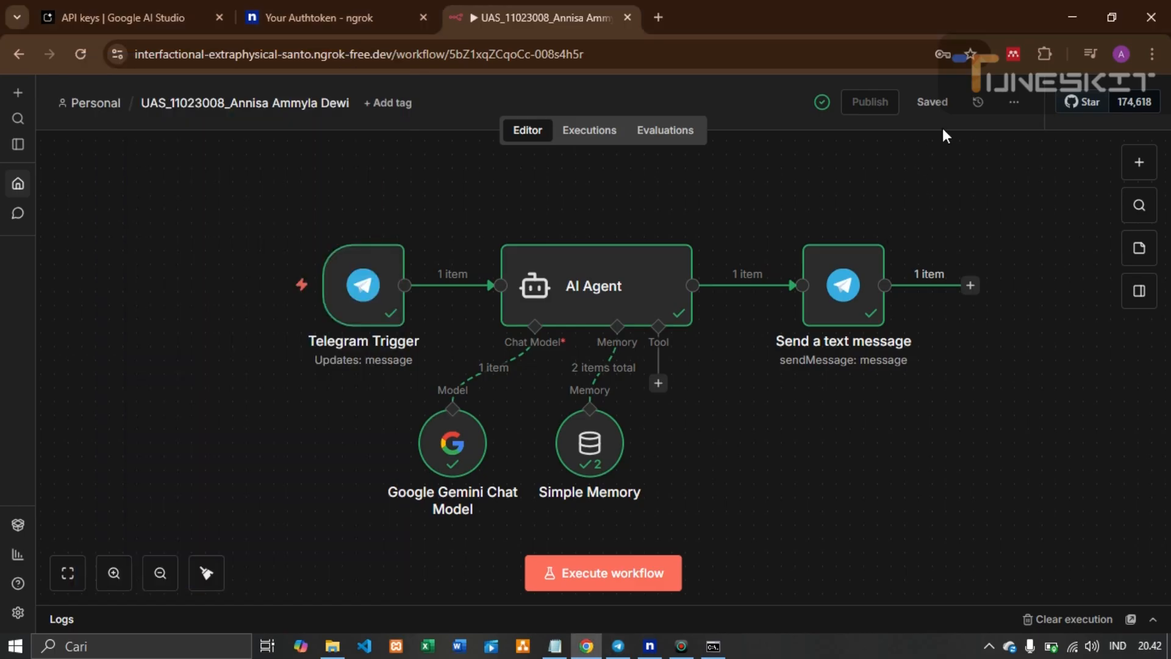
Unpublish the UAS workflow from its options menu, confirm, and dismiss the success notice
left_click(1014, 102)
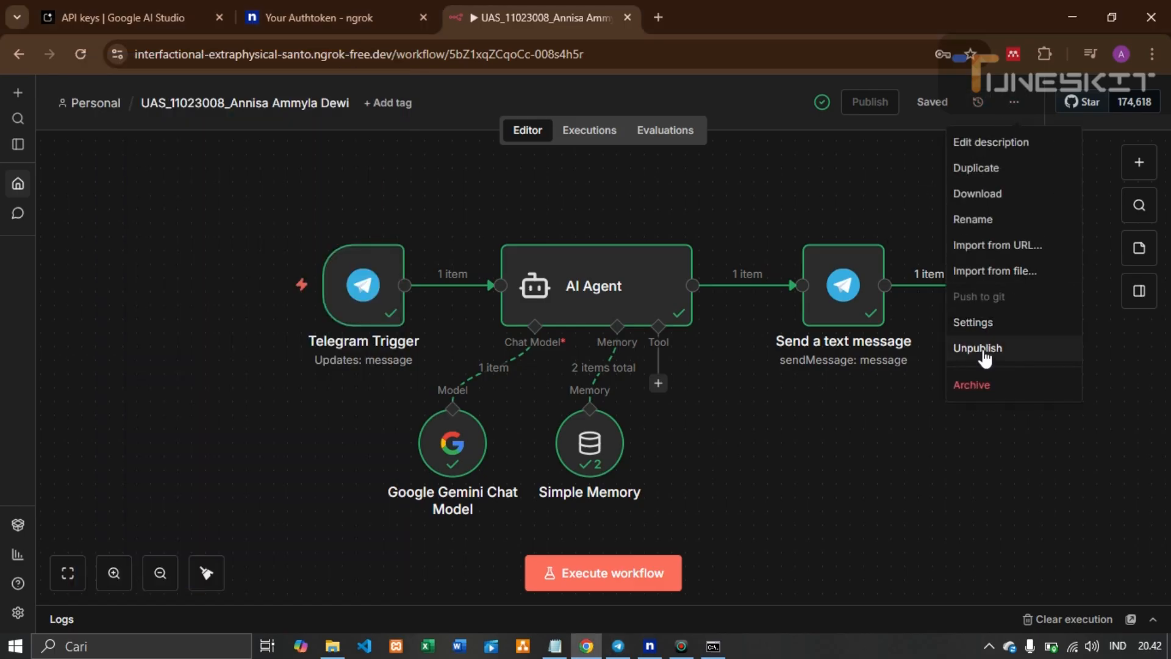
left_click(980, 118)
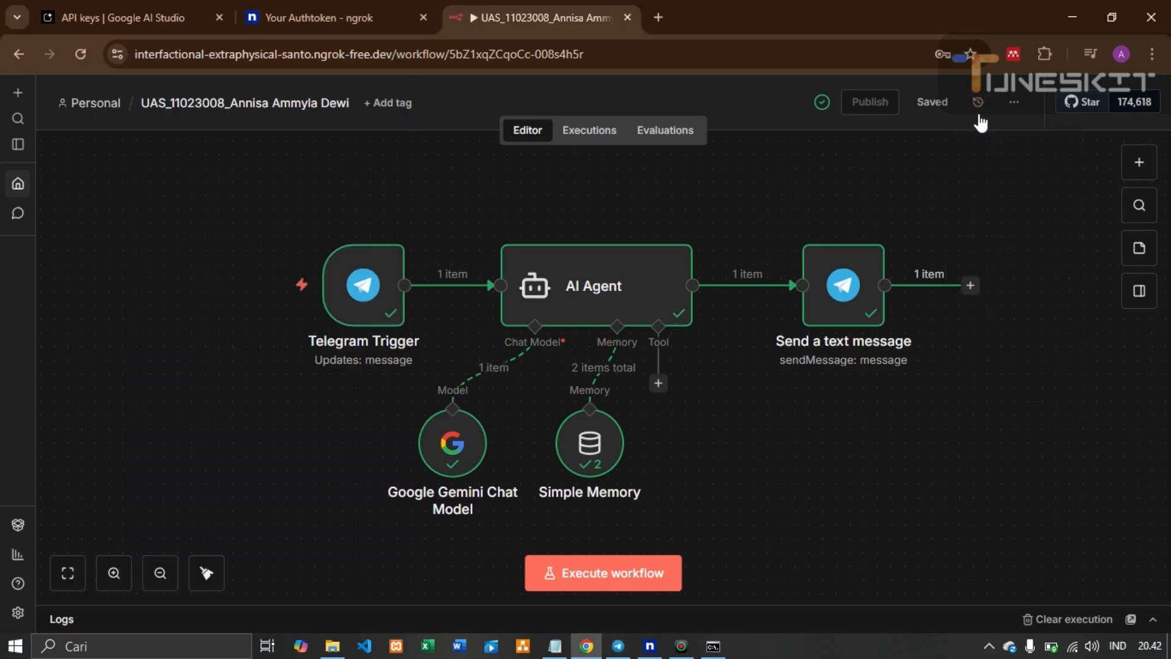
left_click(1014, 104)
left_click(992, 345)
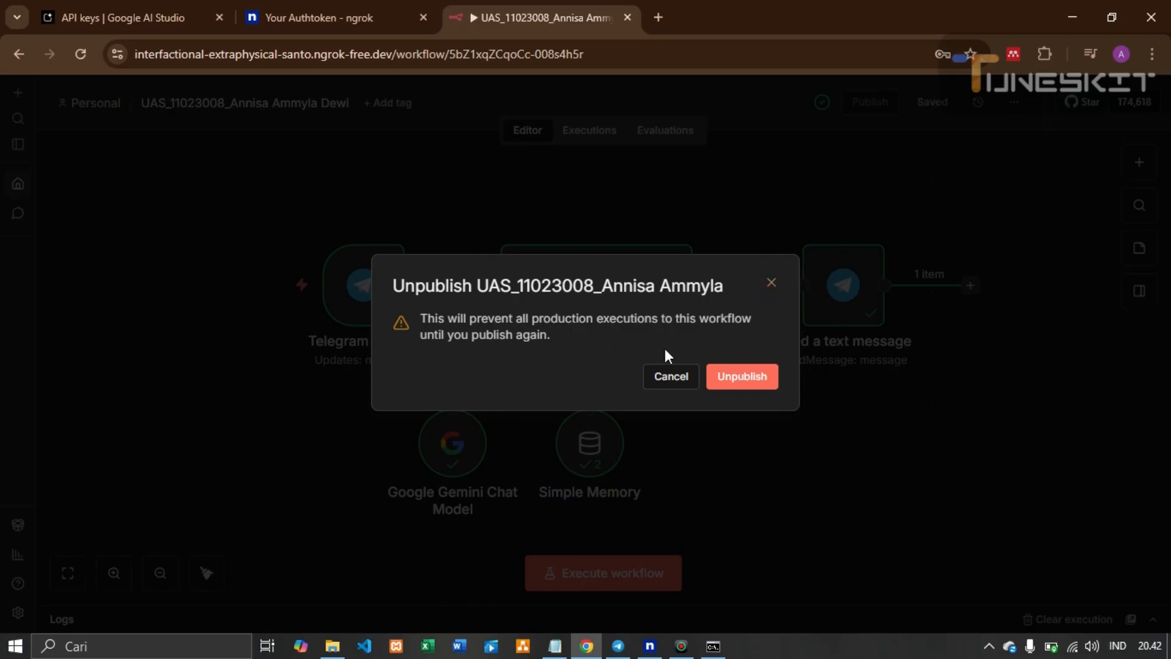
left_click(722, 379)
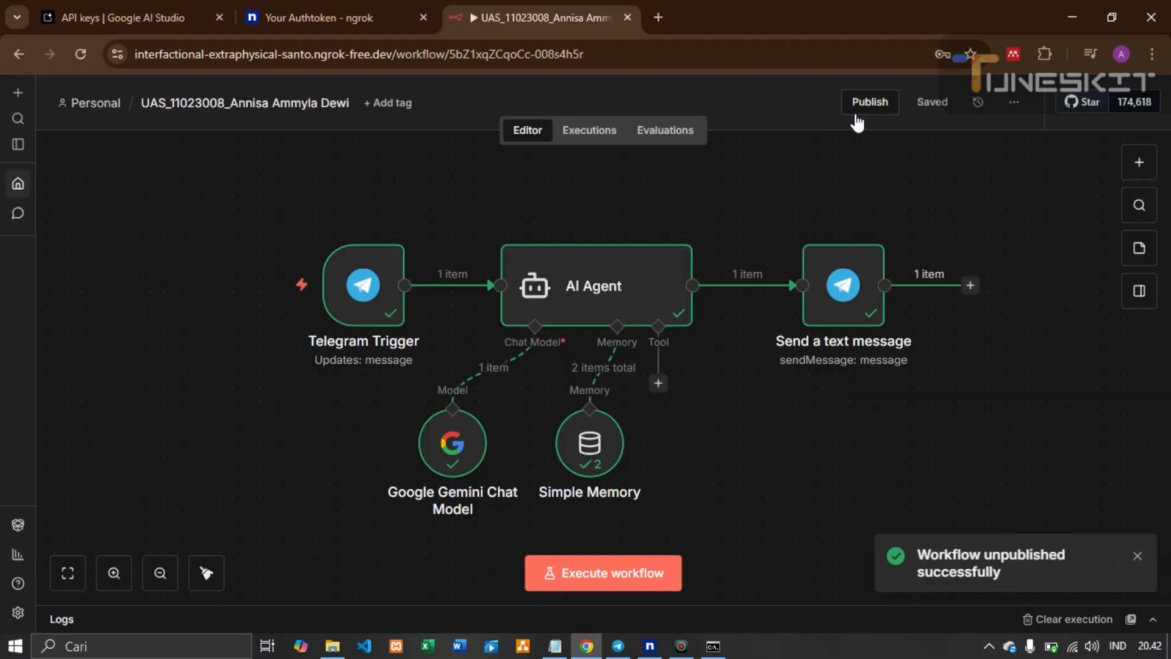
left_click(1138, 553)
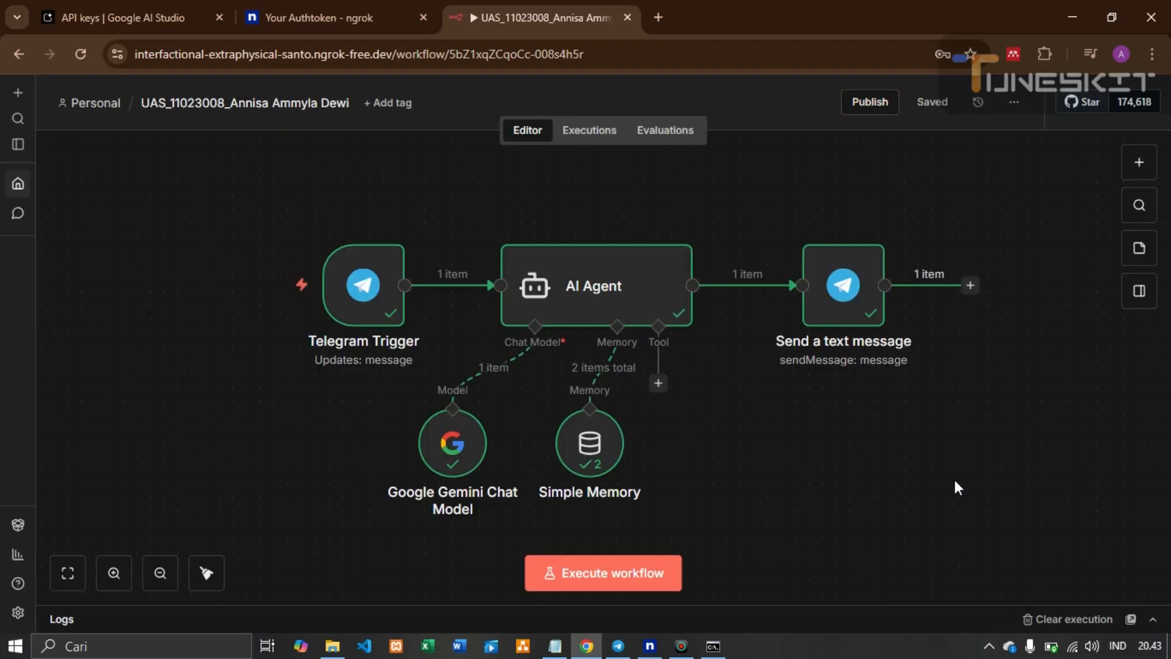